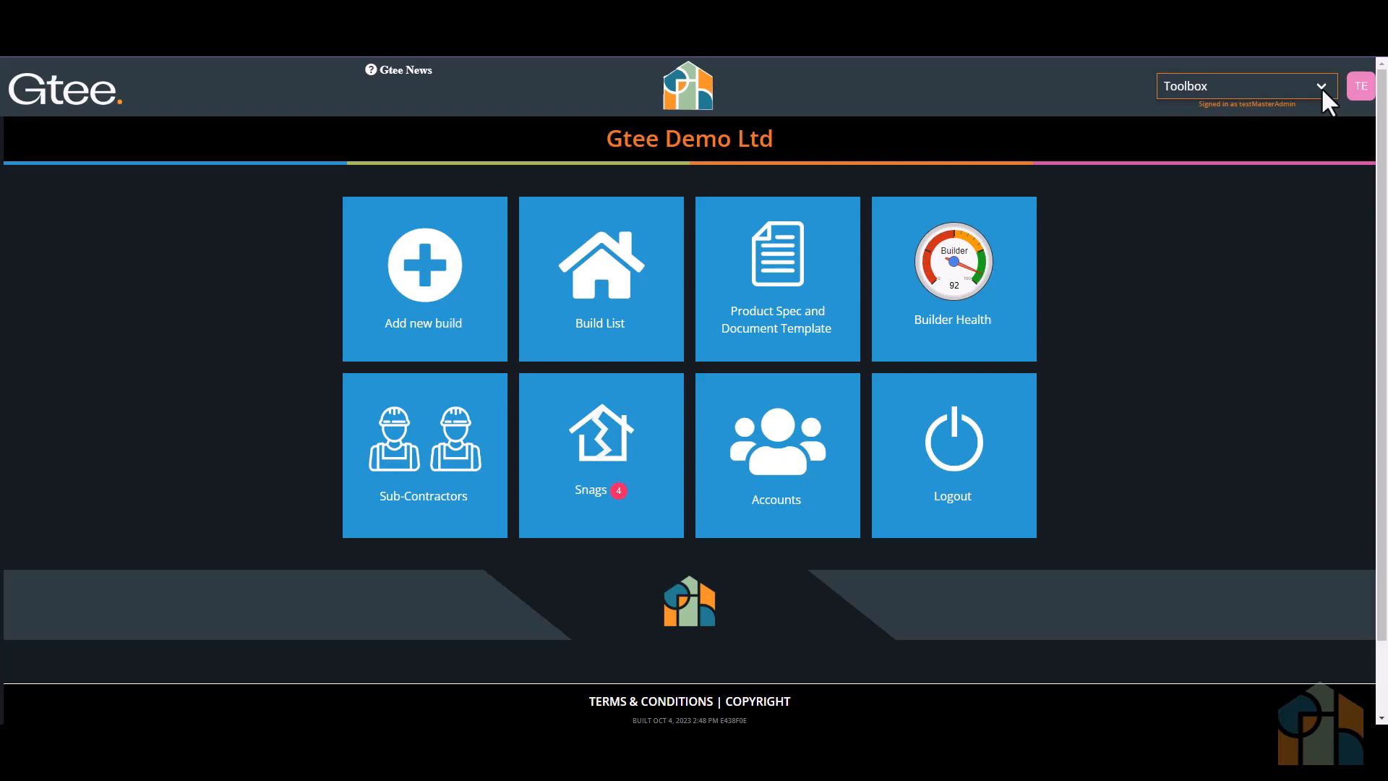
- Open the product specification and document template from the home page
{"action": "left_click", "coordinate": [1321, 85]}
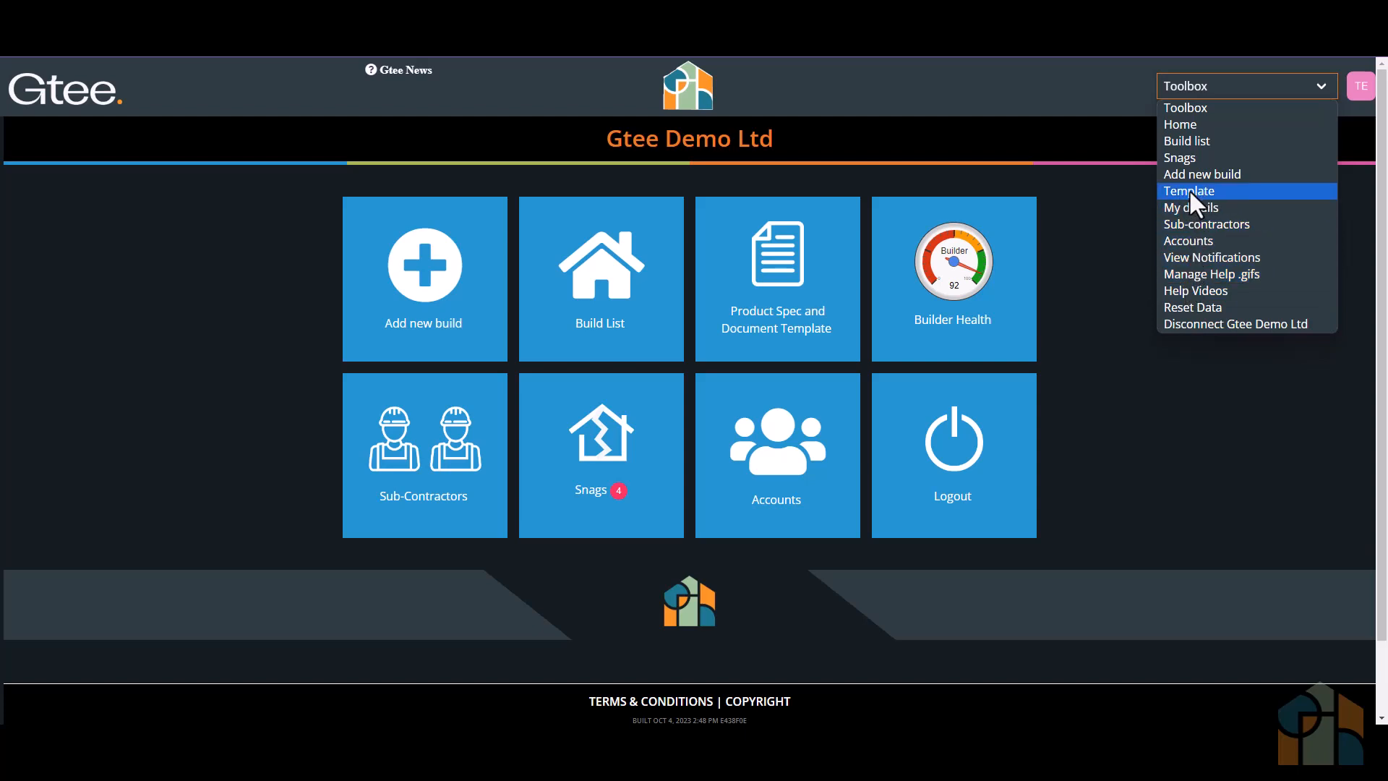
{"action": "left_click", "coordinate": [1055, 289]}
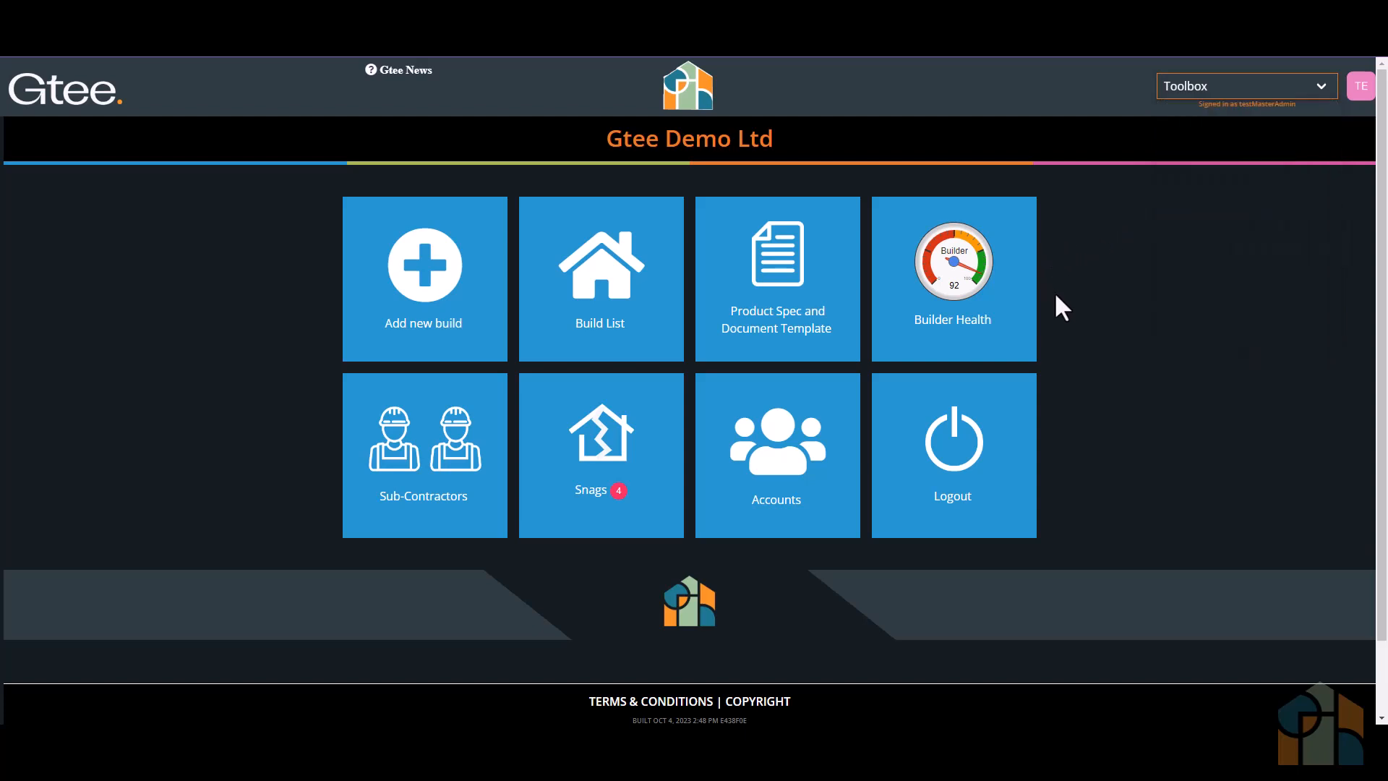
{"action": "left_click", "coordinate": [778, 273]}
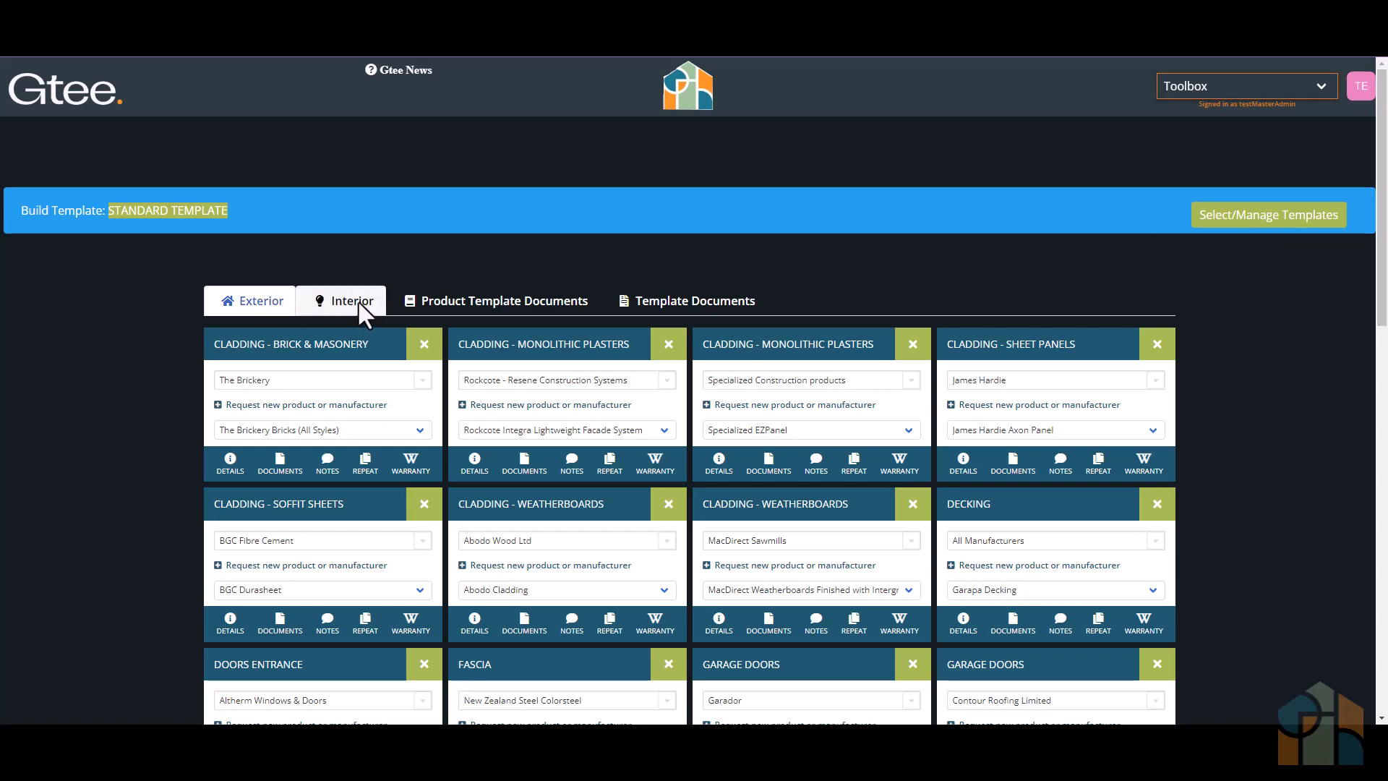
- View the Standard Template's product template documents and read the help on what they represent and when to use them
{"action": "left_click", "coordinate": [492, 301]}
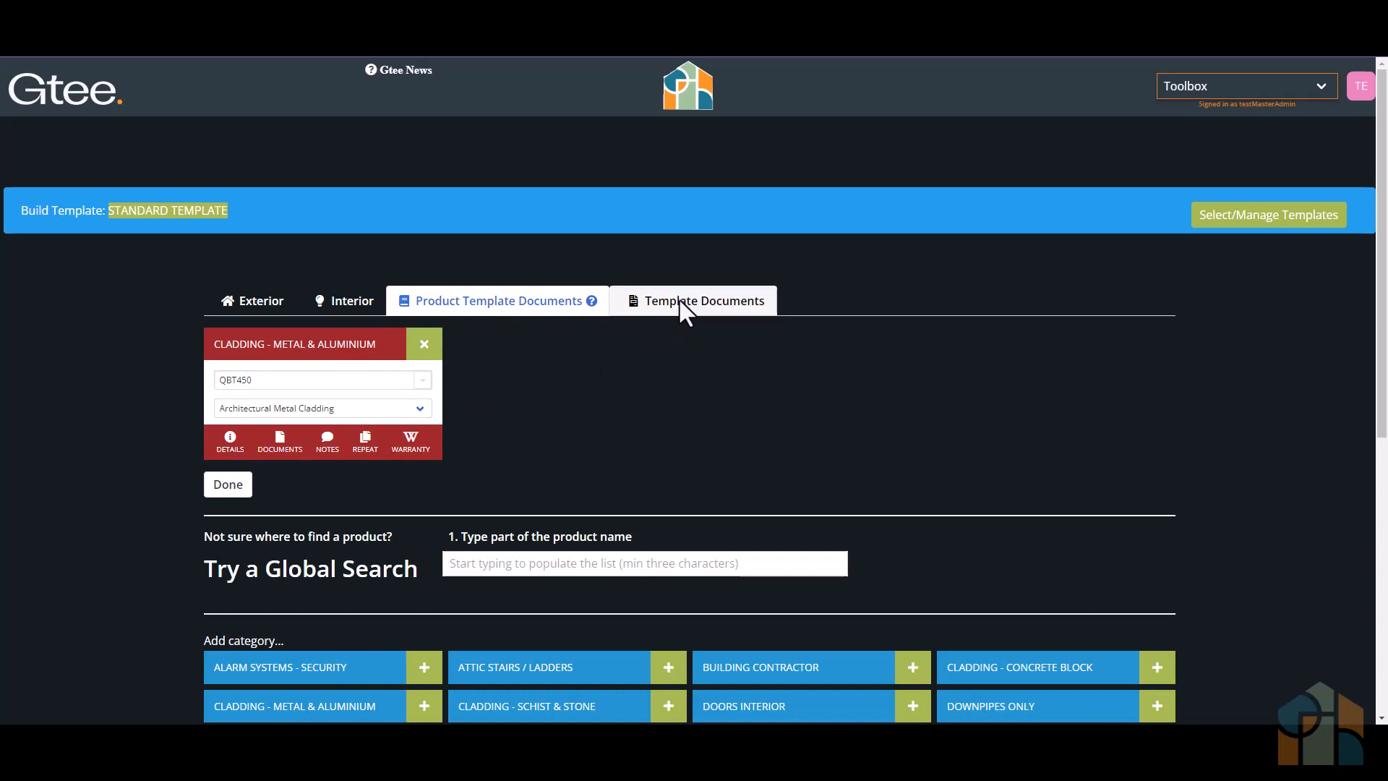
{"action": "left_click", "coordinate": [592, 301]}
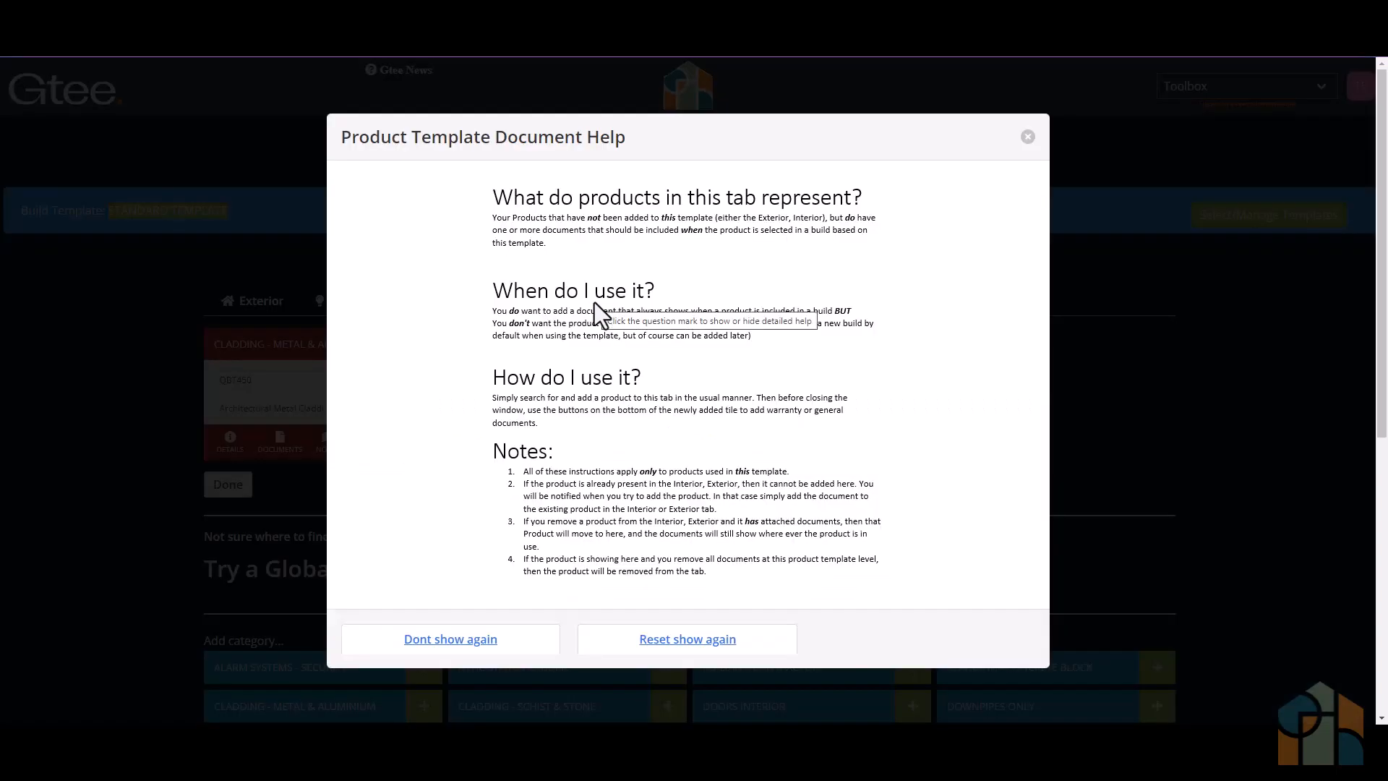
{"action": "left_click", "coordinate": [1029, 138]}
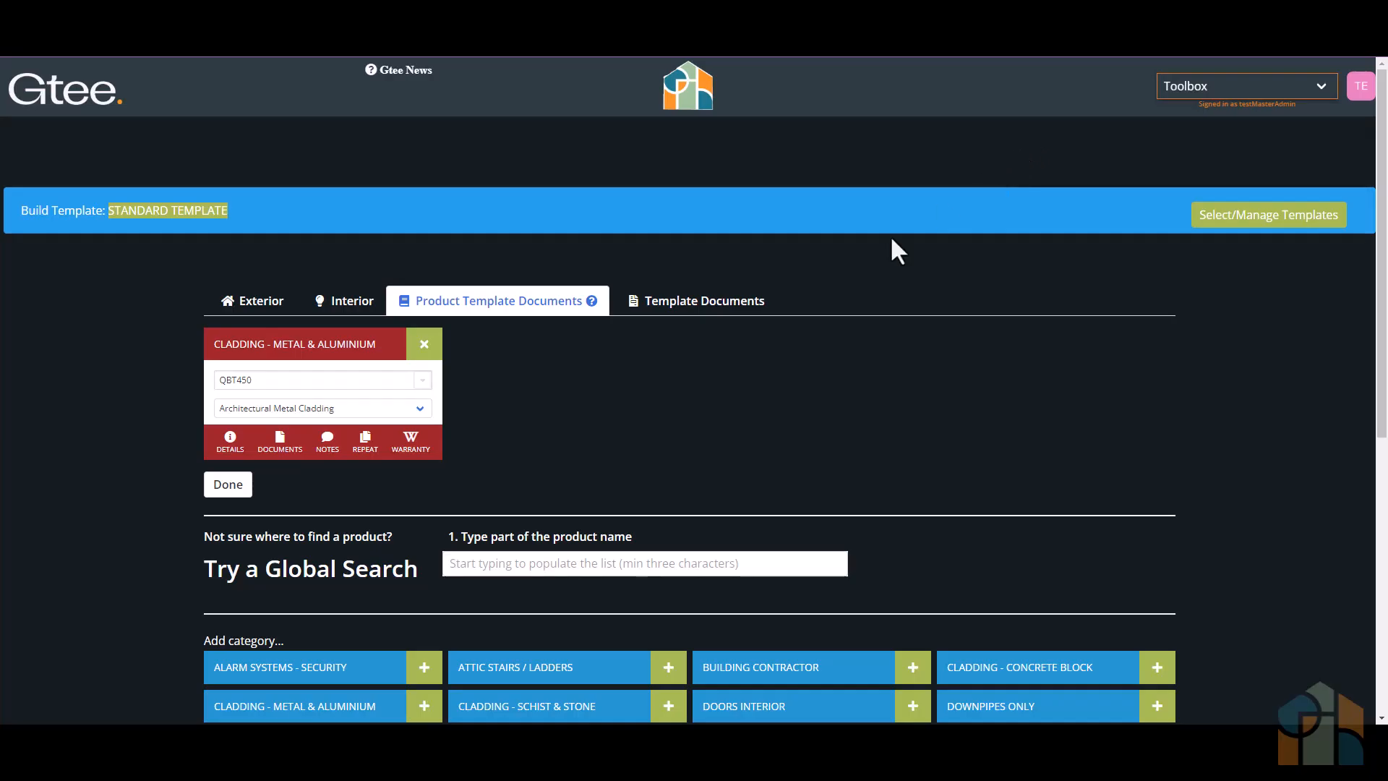
- View the files in the About Us category of the template documents and read the help on template documents
{"action": "left_click", "coordinate": [700, 301]}
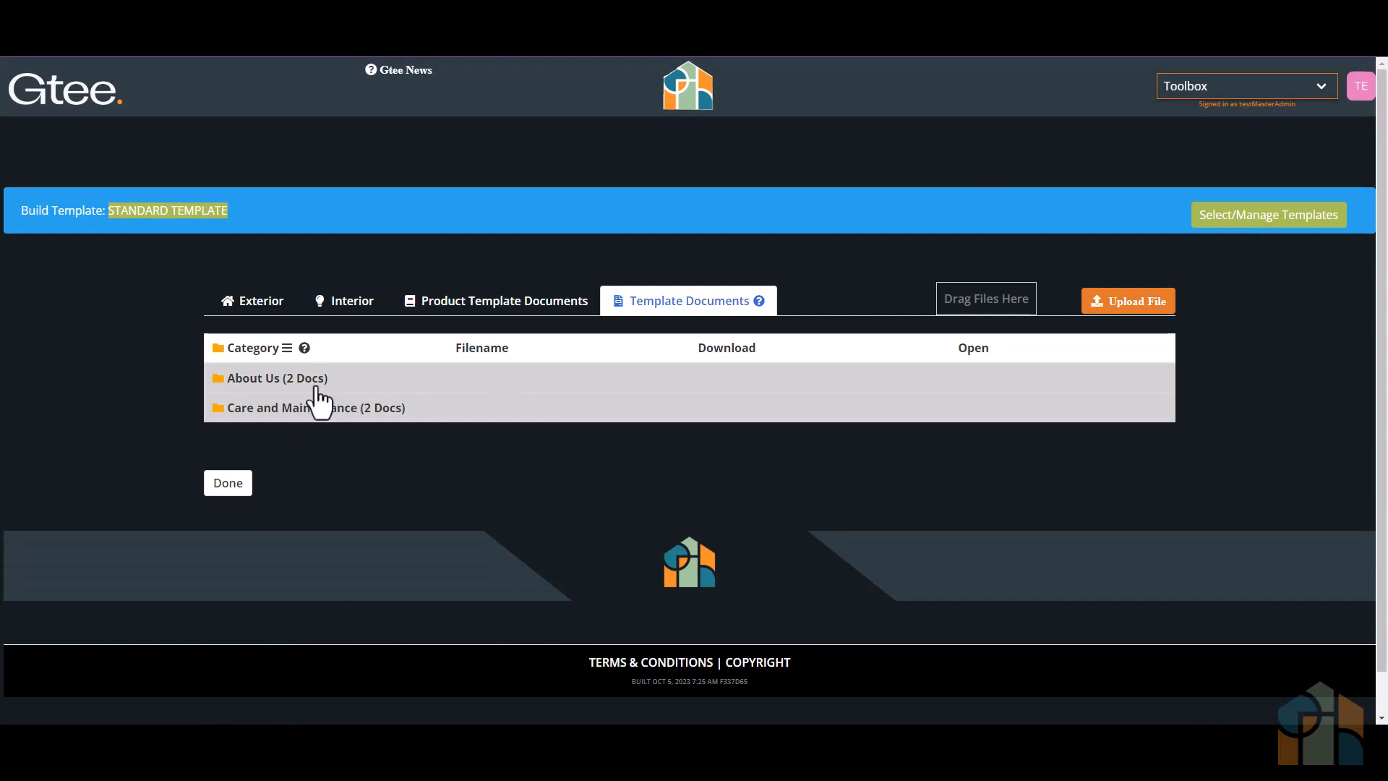
{"action": "left_click", "coordinate": [214, 383]}
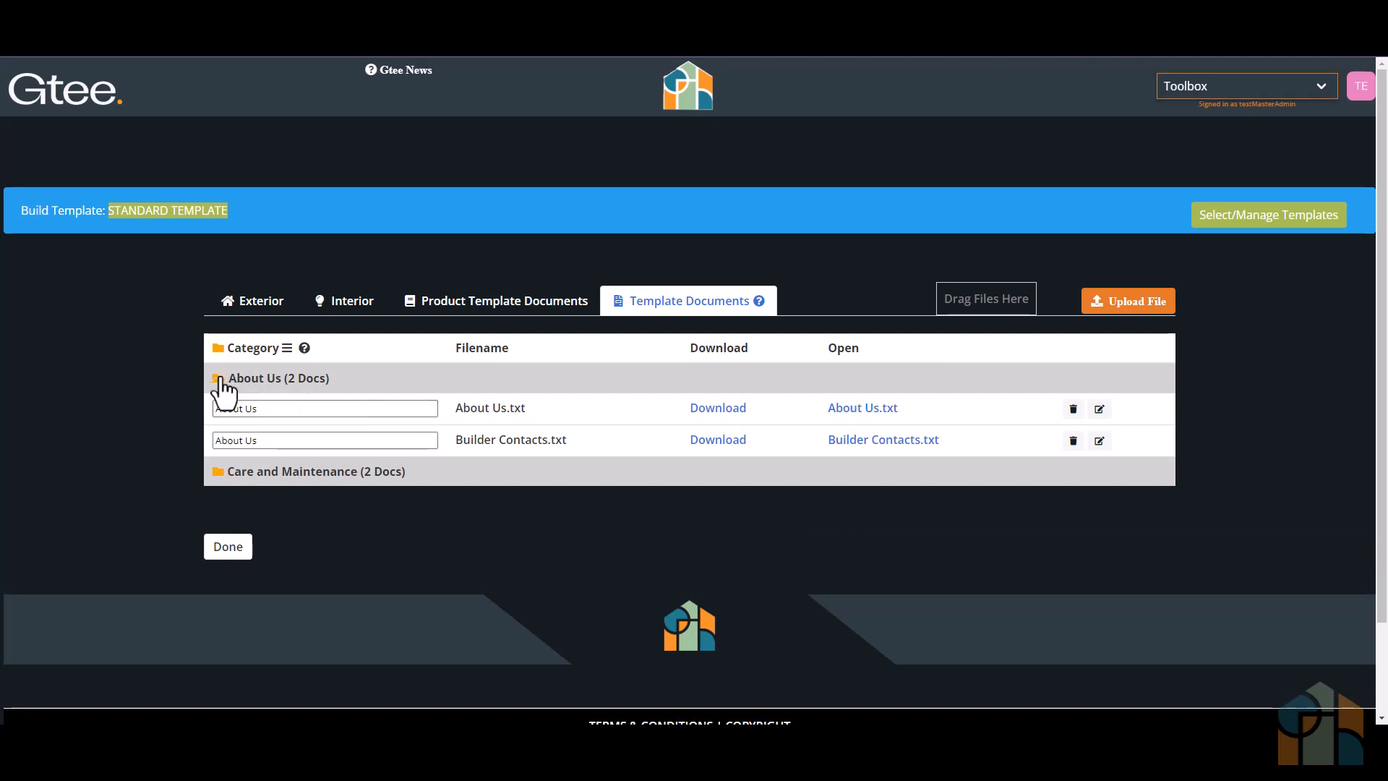
{"action": "left_click", "coordinate": [218, 379]}
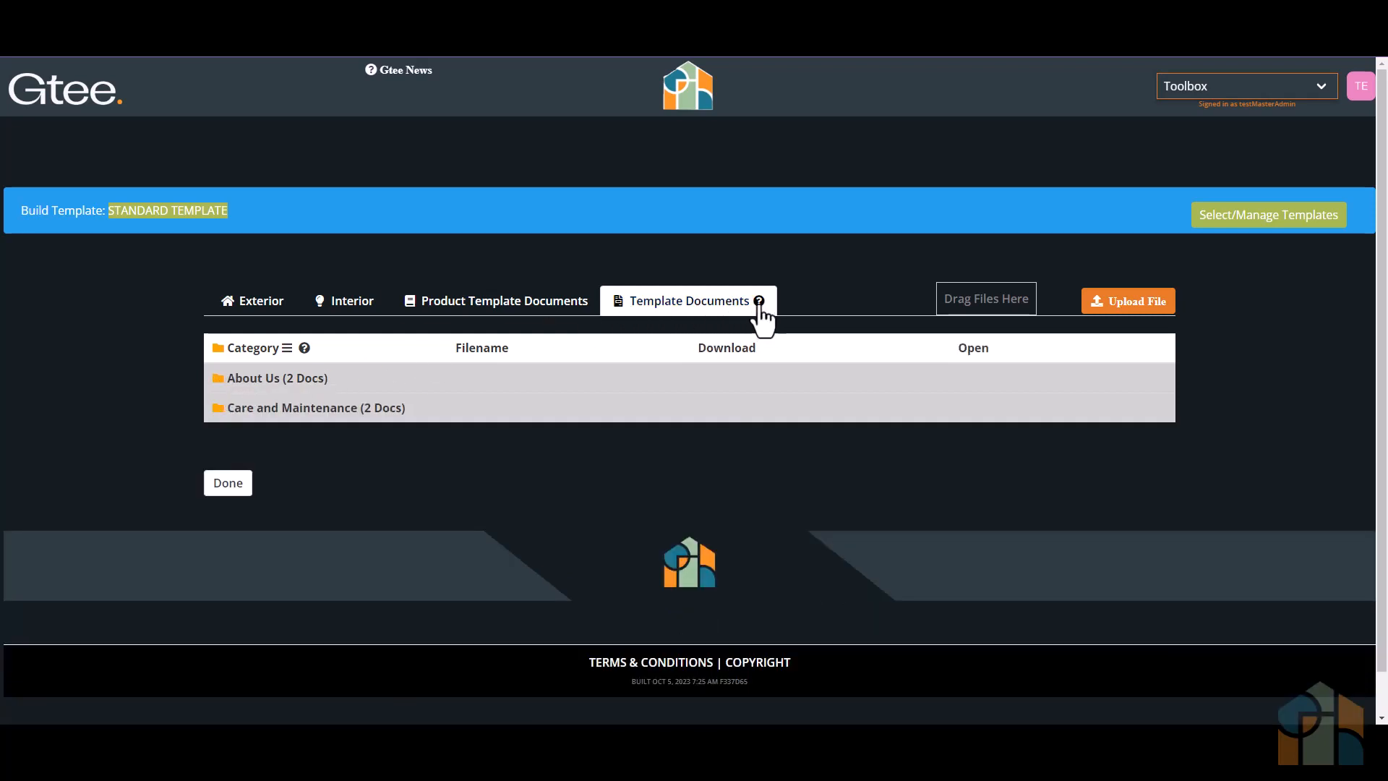
{"action": "left_click", "coordinate": [758, 301]}
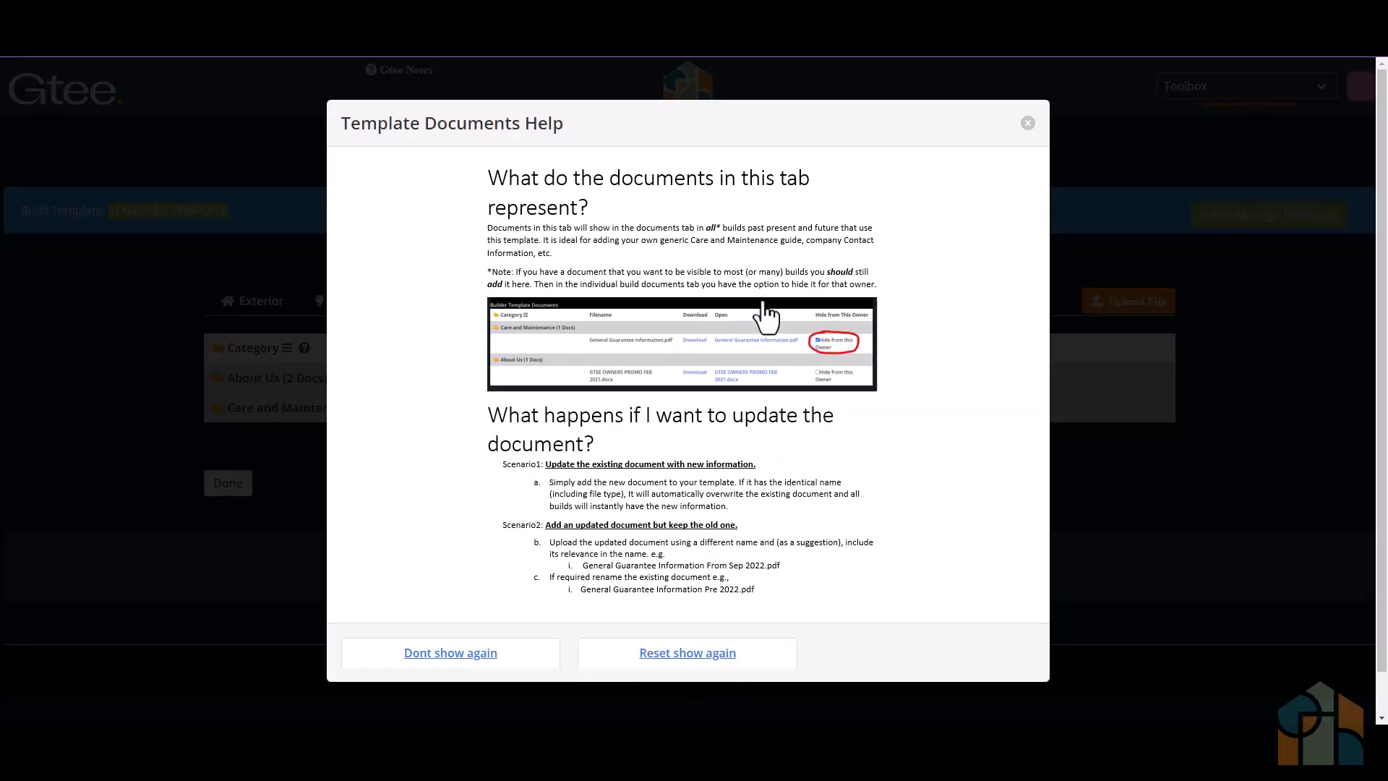
{"action": "left_click", "coordinate": [1028, 124]}
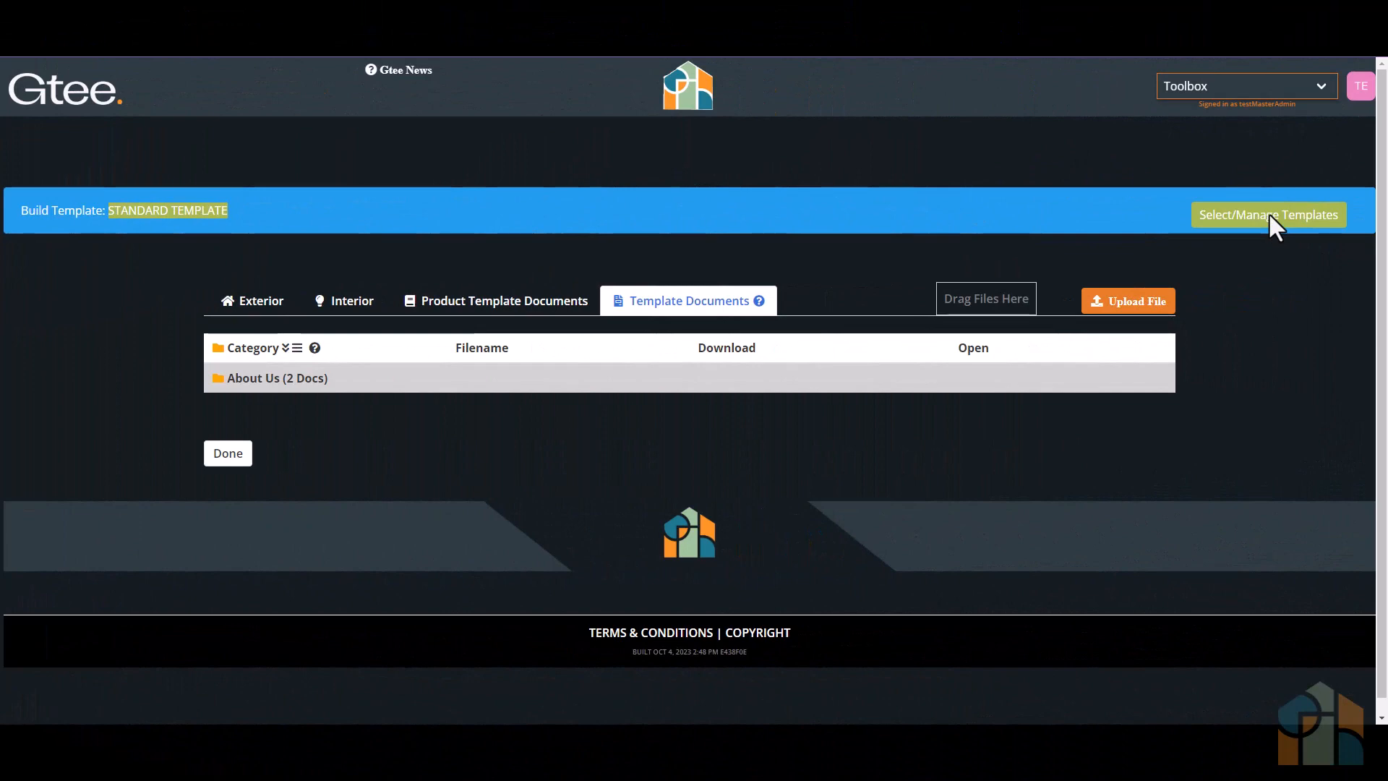
- Add a new build template named Development 1 in the template management list
{"action": "left_click", "coordinate": [1270, 215]}
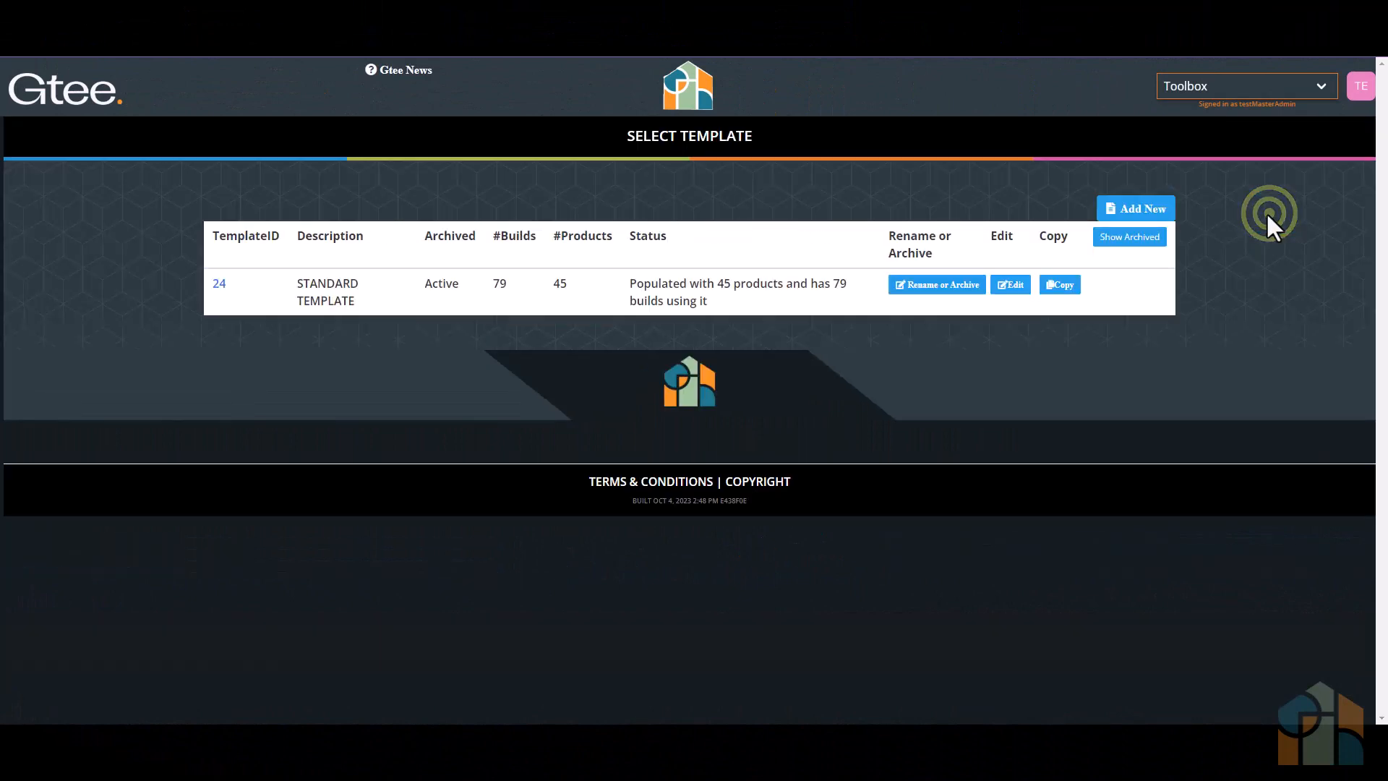
{"action": "left_click", "coordinate": [1136, 208]}
{"action": "left_click", "coordinate": [740, 410]}
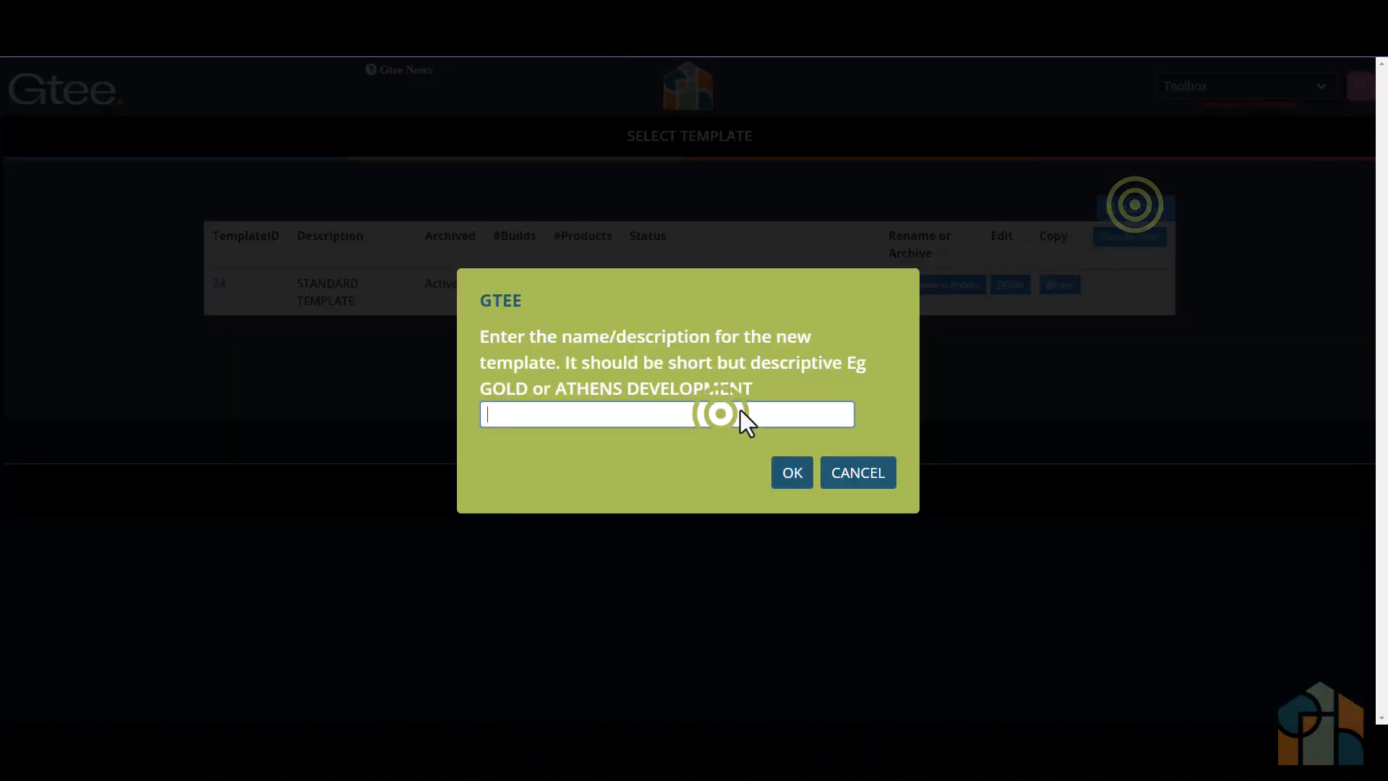
{"action": "type", "text": "Development 1"}
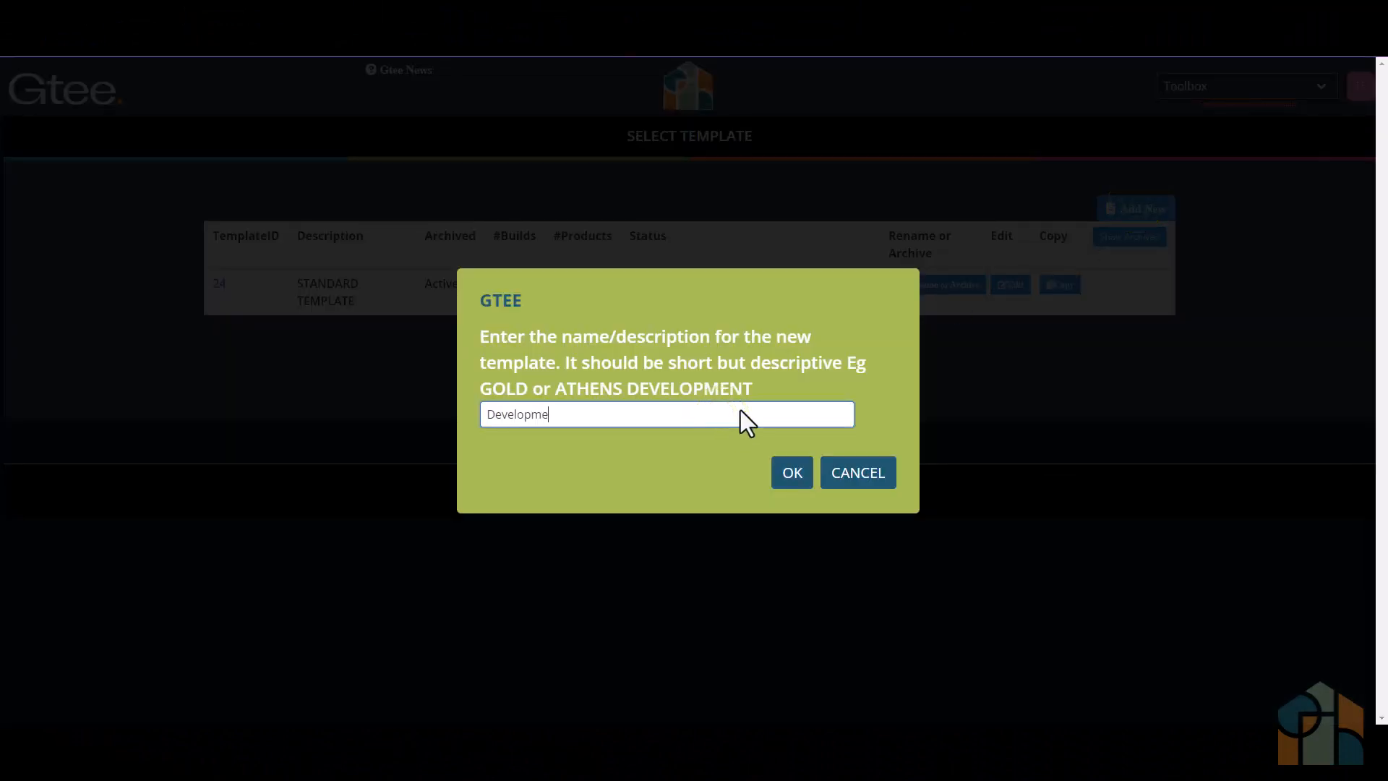
{"action": "left_click", "coordinate": [787, 471]}
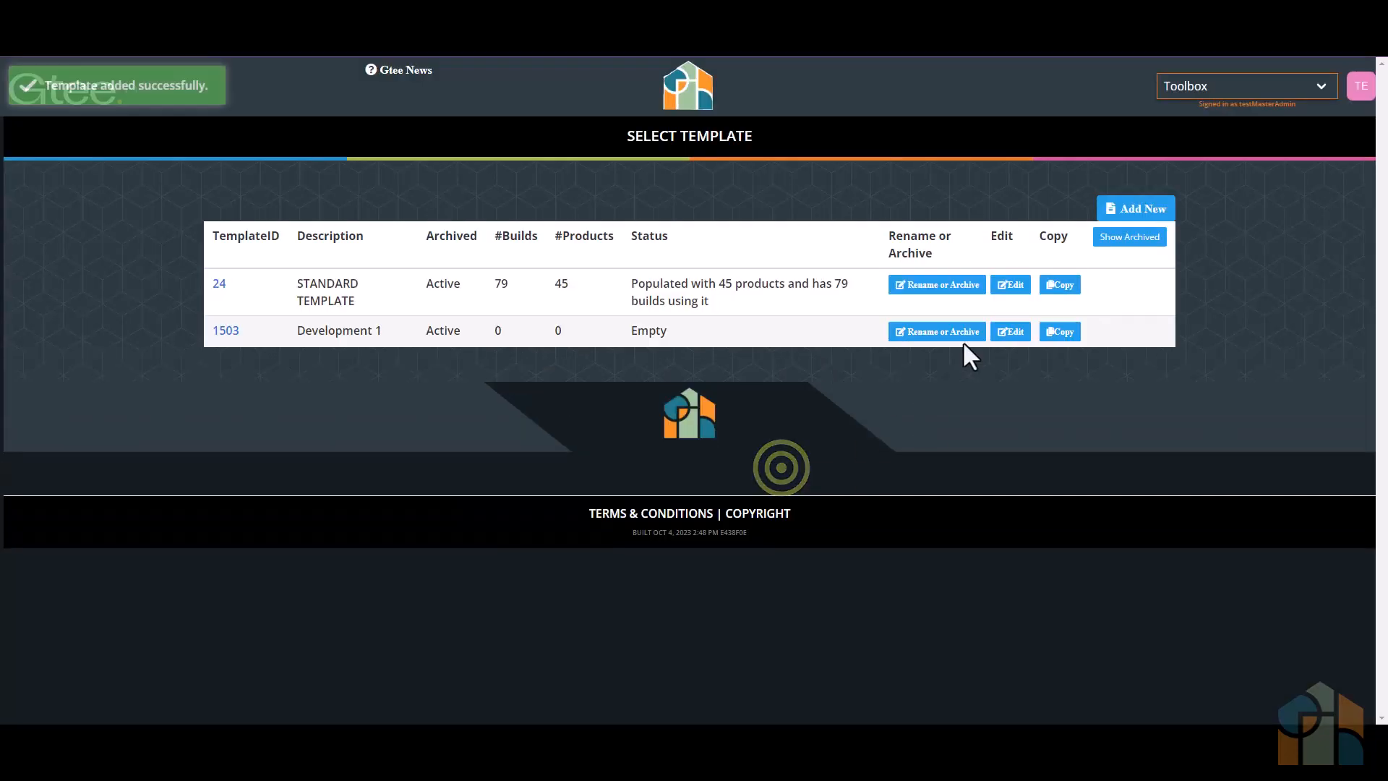
- Open the Development 1 template for editing and add Colorsteel Maxx Roofing to its exterior products by searching for "max"
{"action": "left_click", "coordinate": [1009, 330]}
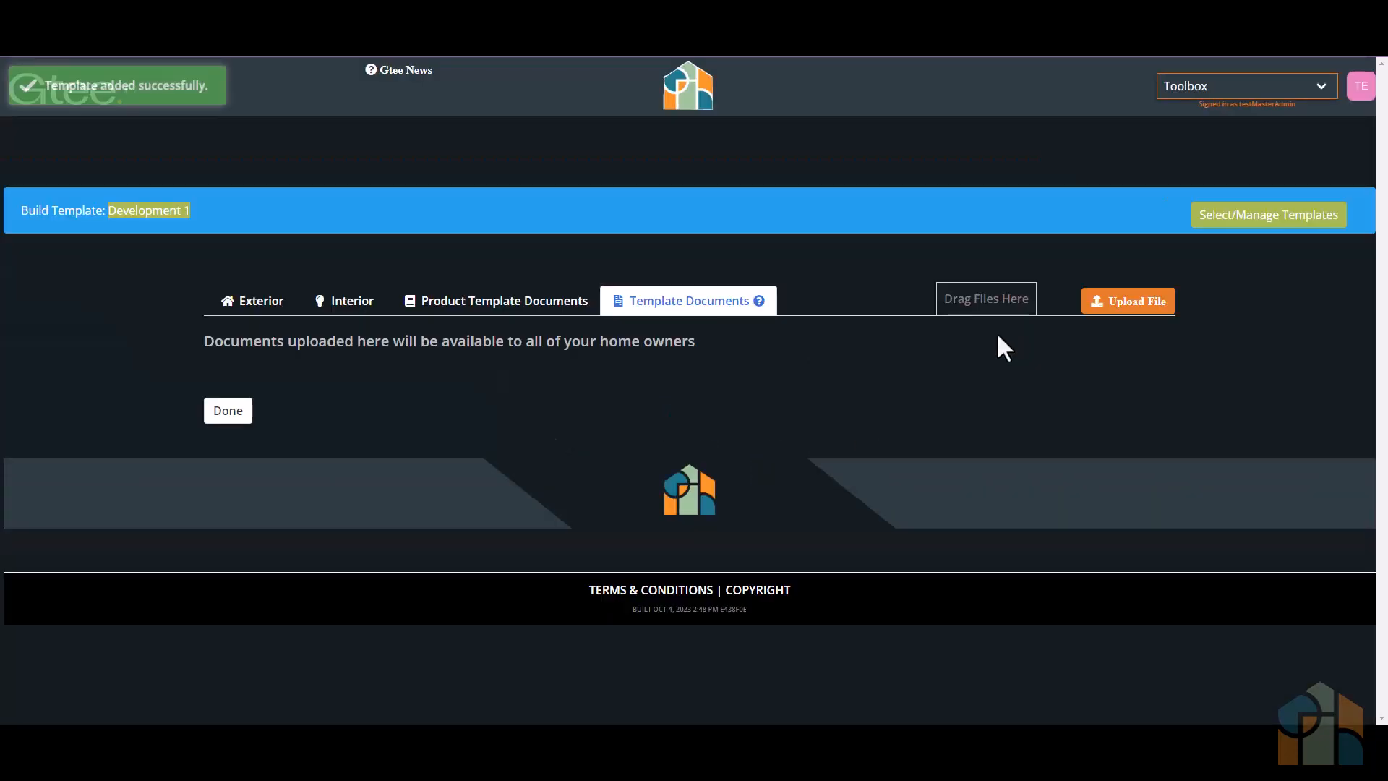
{"action": "left_click", "coordinate": [275, 300]}
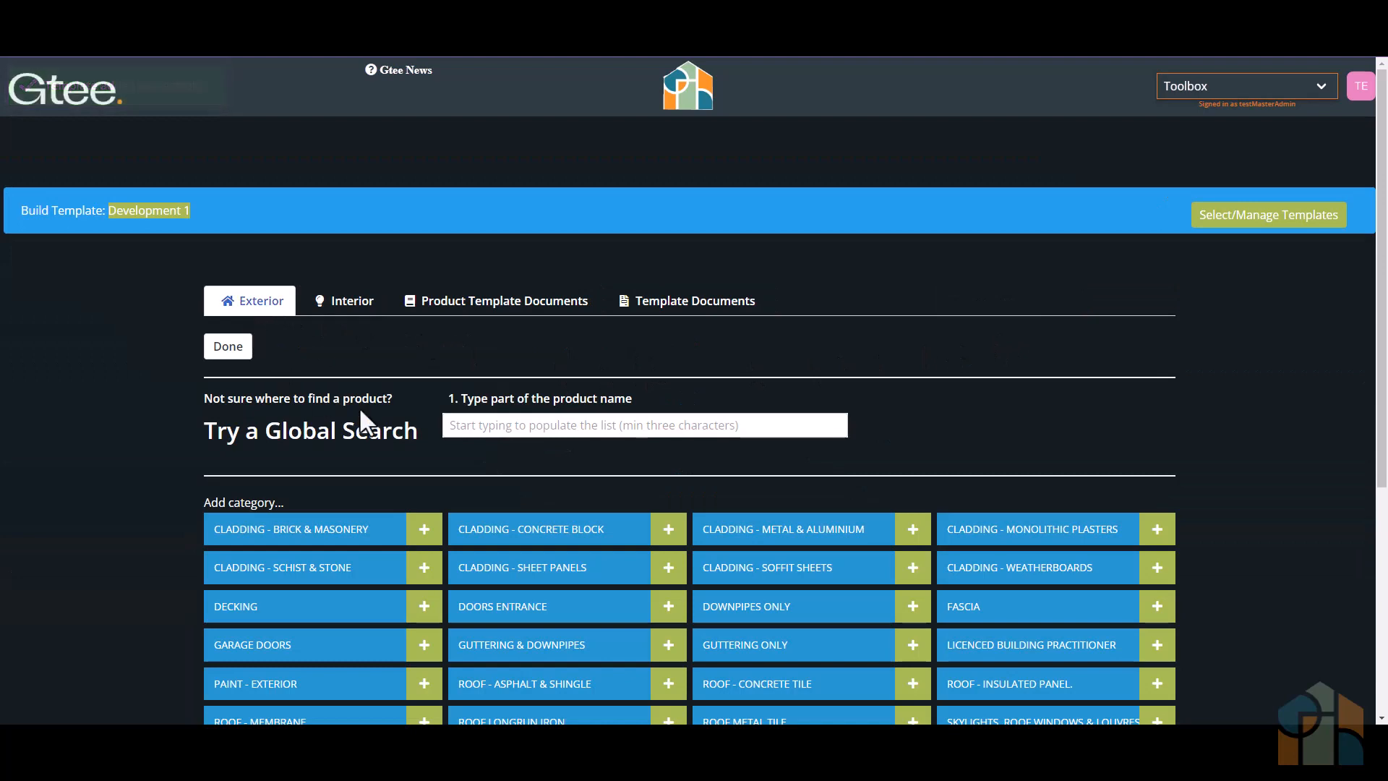
{"action": "type", "text": "max"}
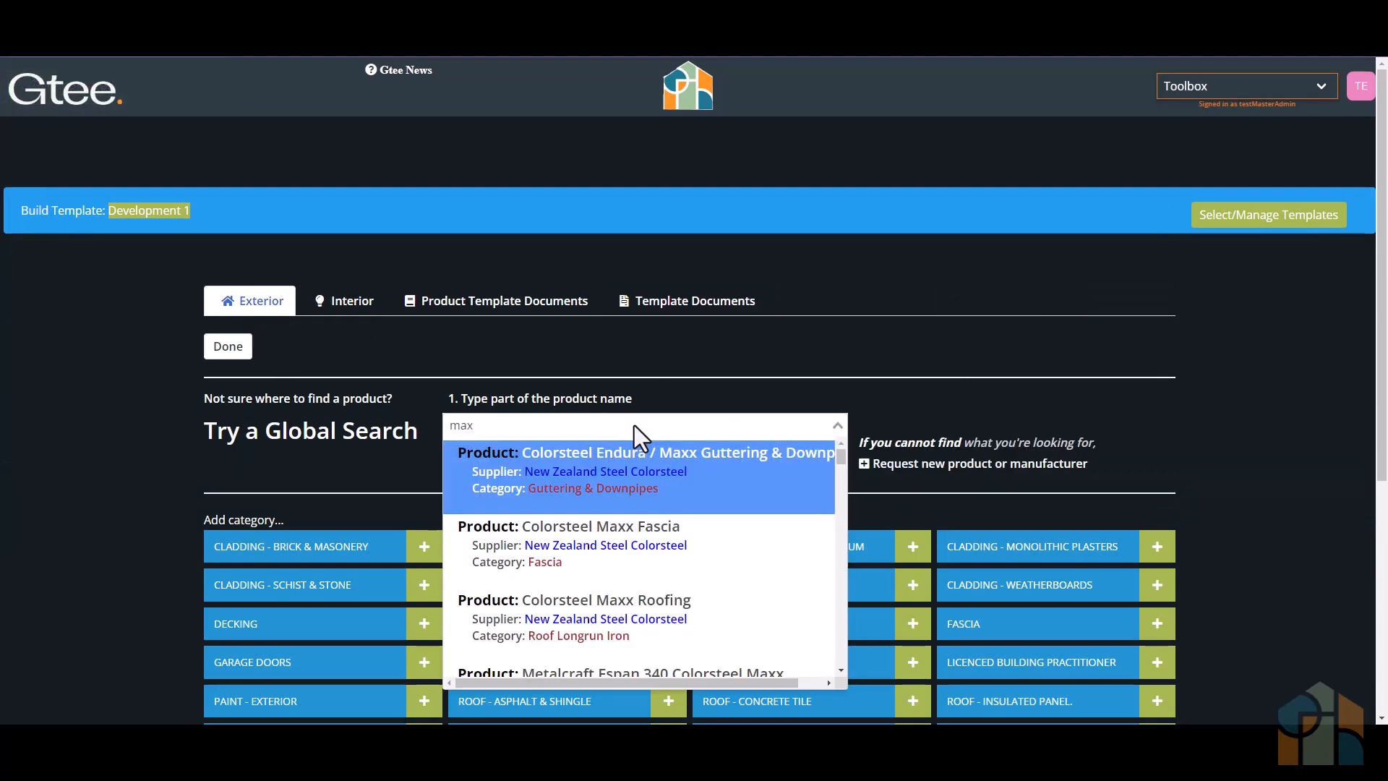
{"action": "left_click", "coordinate": [627, 616]}
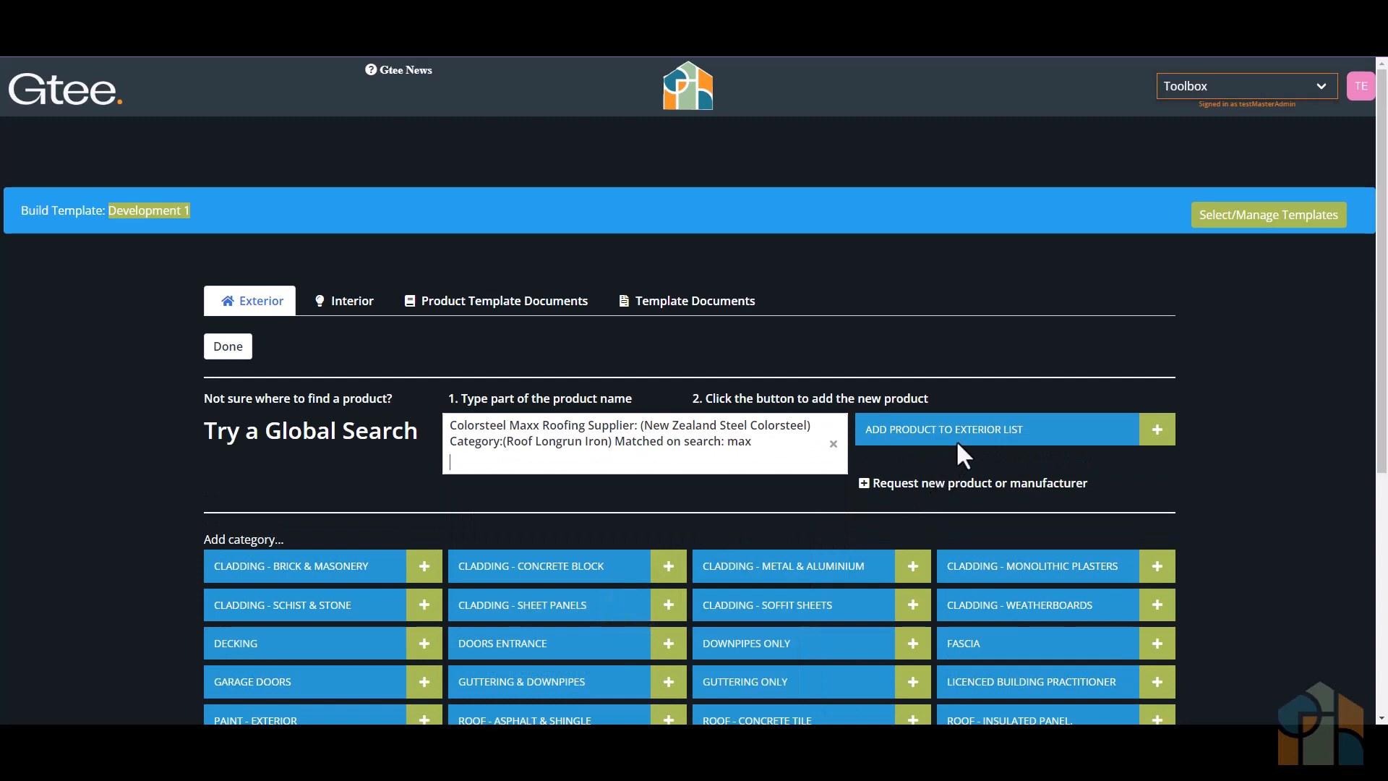
{"action": "left_click", "coordinate": [963, 428]}
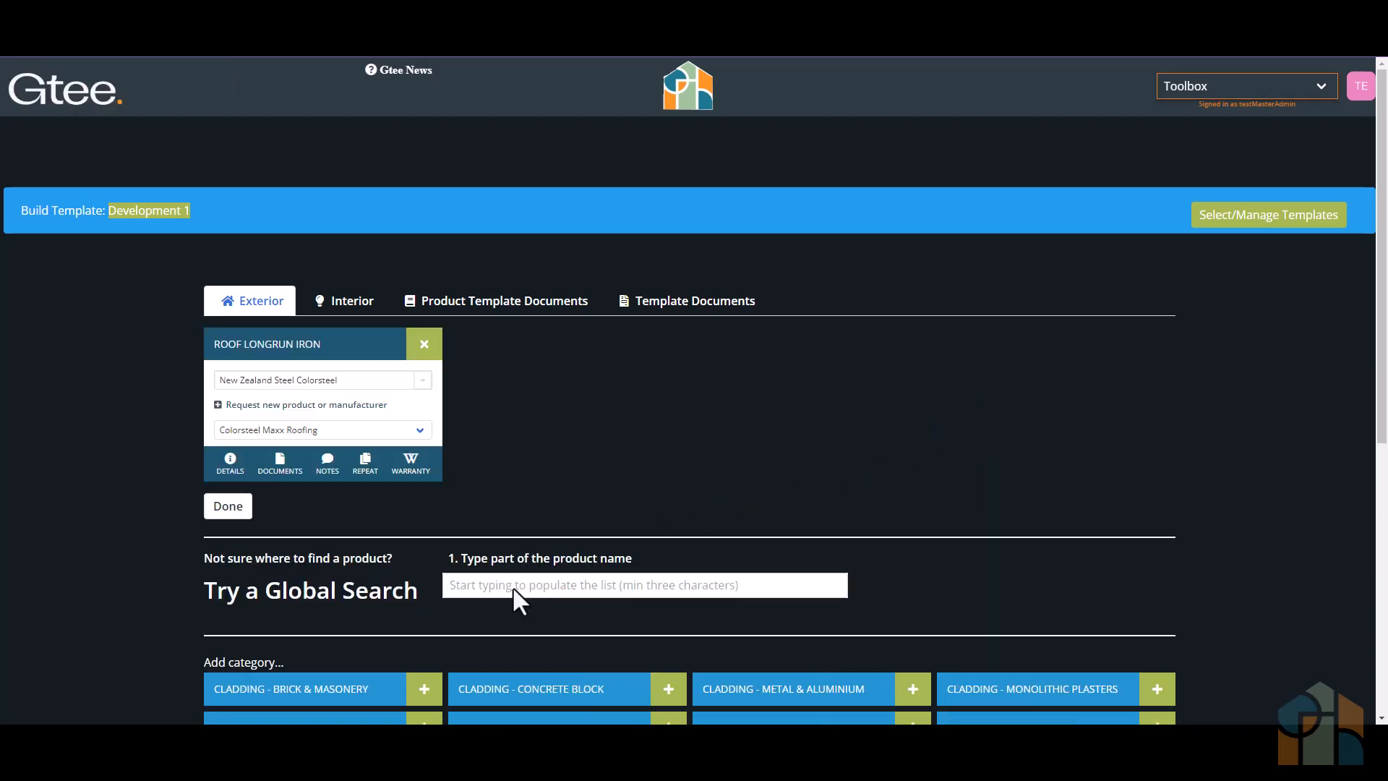
- Search for "Cant" and add Canterbury Clay Bricks to the exterior product list
{"action": "type", "text": "Cant"}
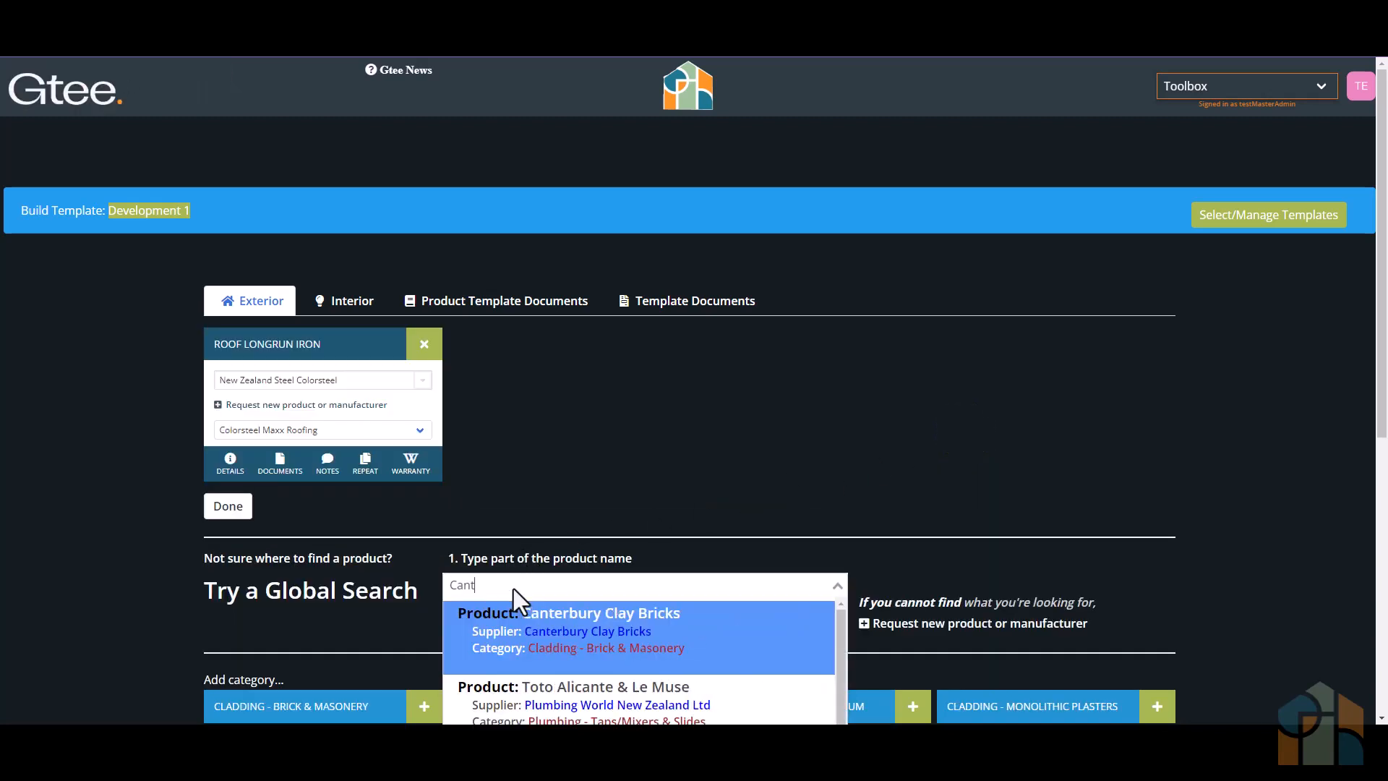
{"action": "left_click", "coordinate": [622, 626]}
{"action": "left_click", "coordinate": [924, 585]}
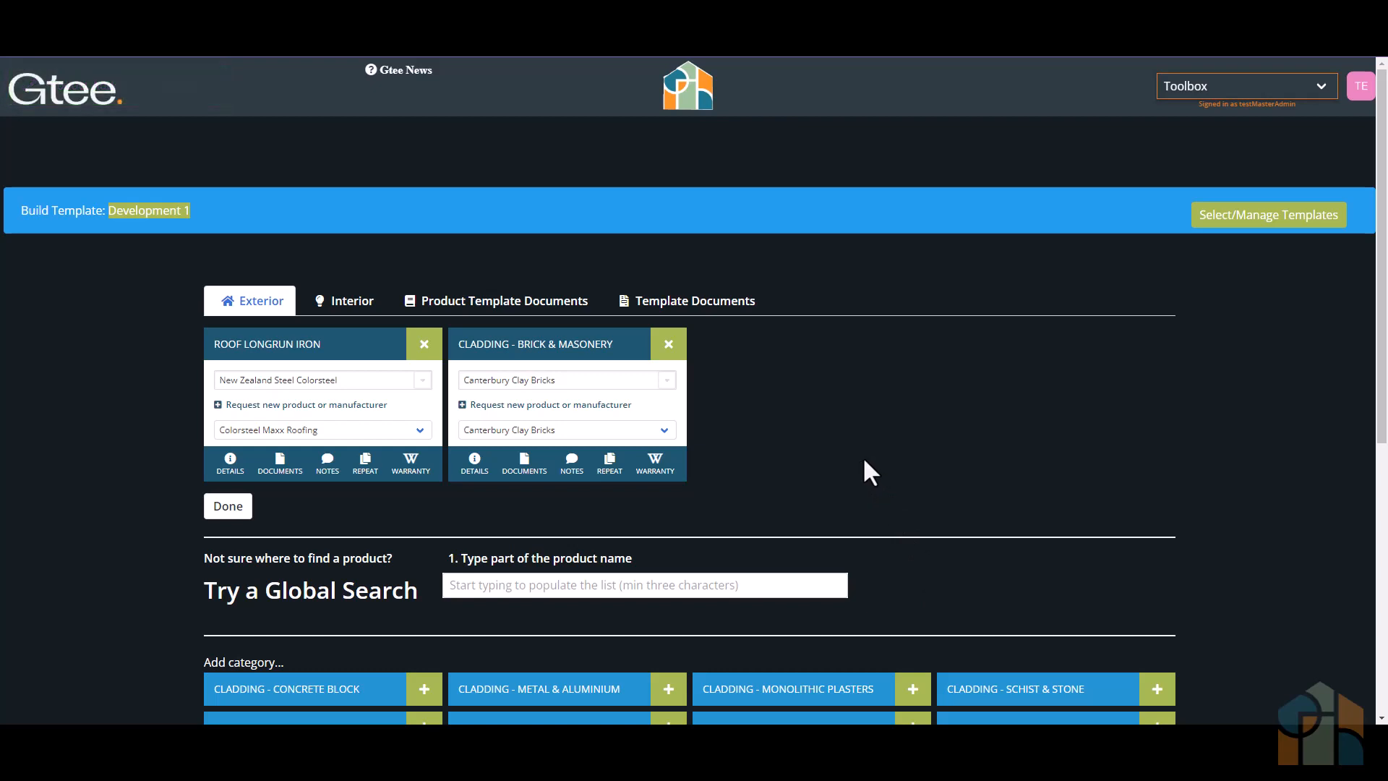
- Upload Development 1 Roofing Warranty.txt as warranty information and Roofing Colour Palette.txt as a document for the Colorsteel Maxx Roofing product
{"action": "left_click", "coordinate": [408, 462]}
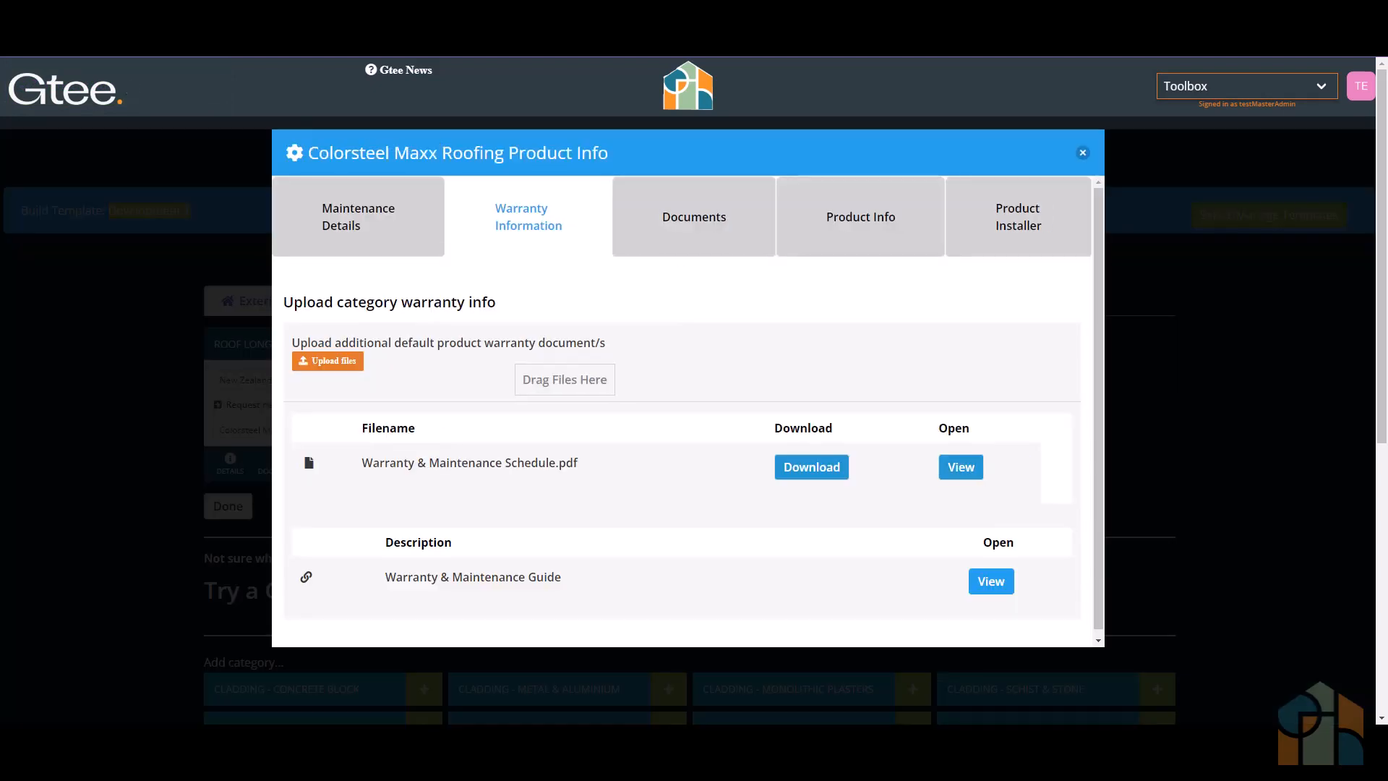
{"action": "left_click_drag", "start_coordinate": [470, 777], "coordinate": [520, 380]}
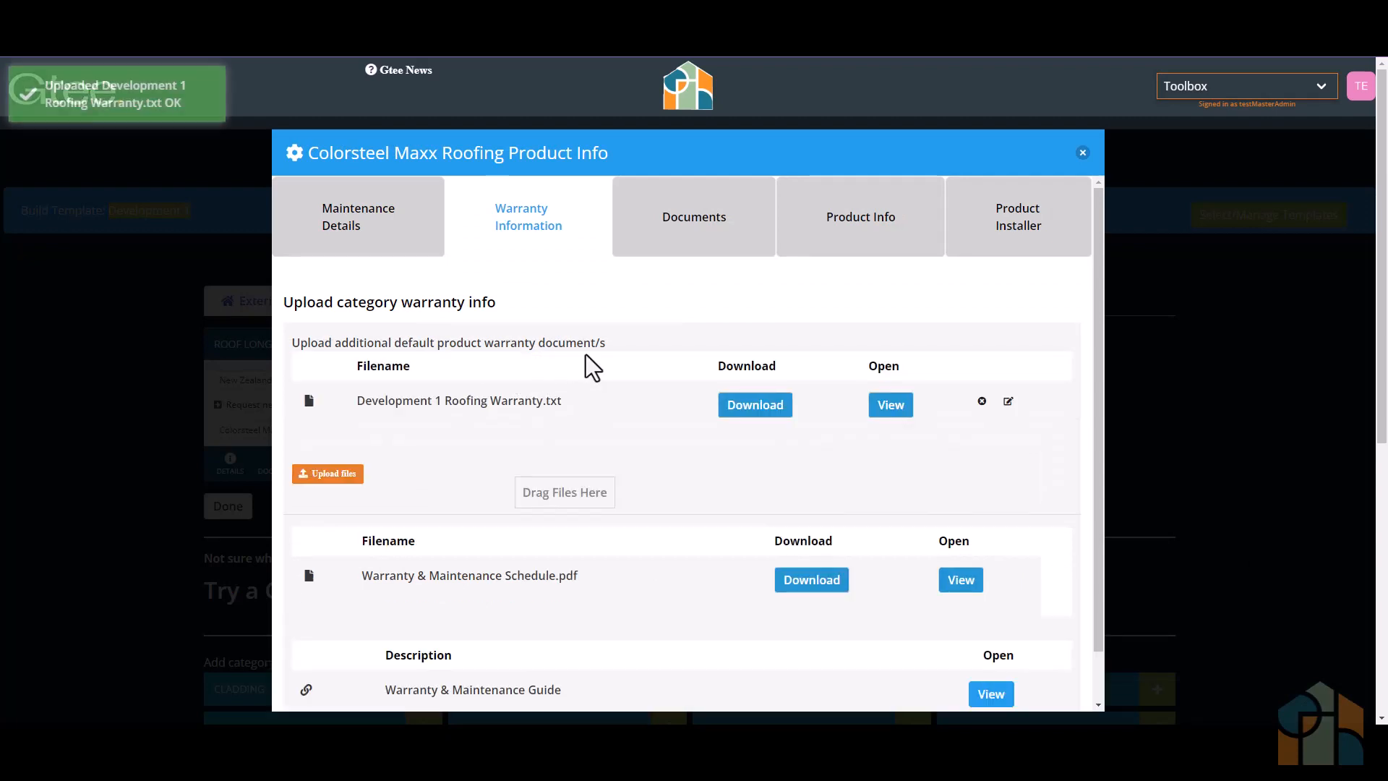
{"action": "left_click", "coordinate": [697, 235]}
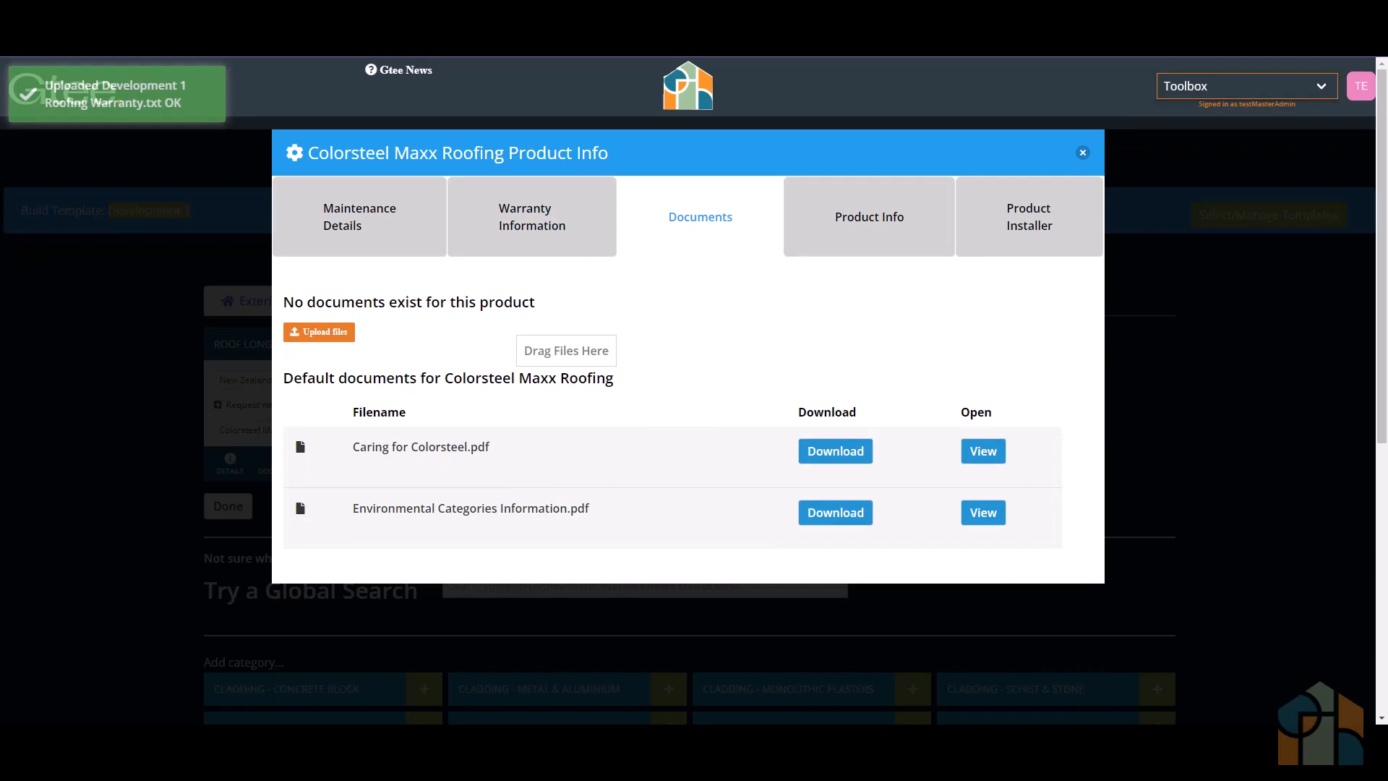
{"action": "left_click_drag", "start_coordinate": [858, 418], "coordinate": [608, 360]}
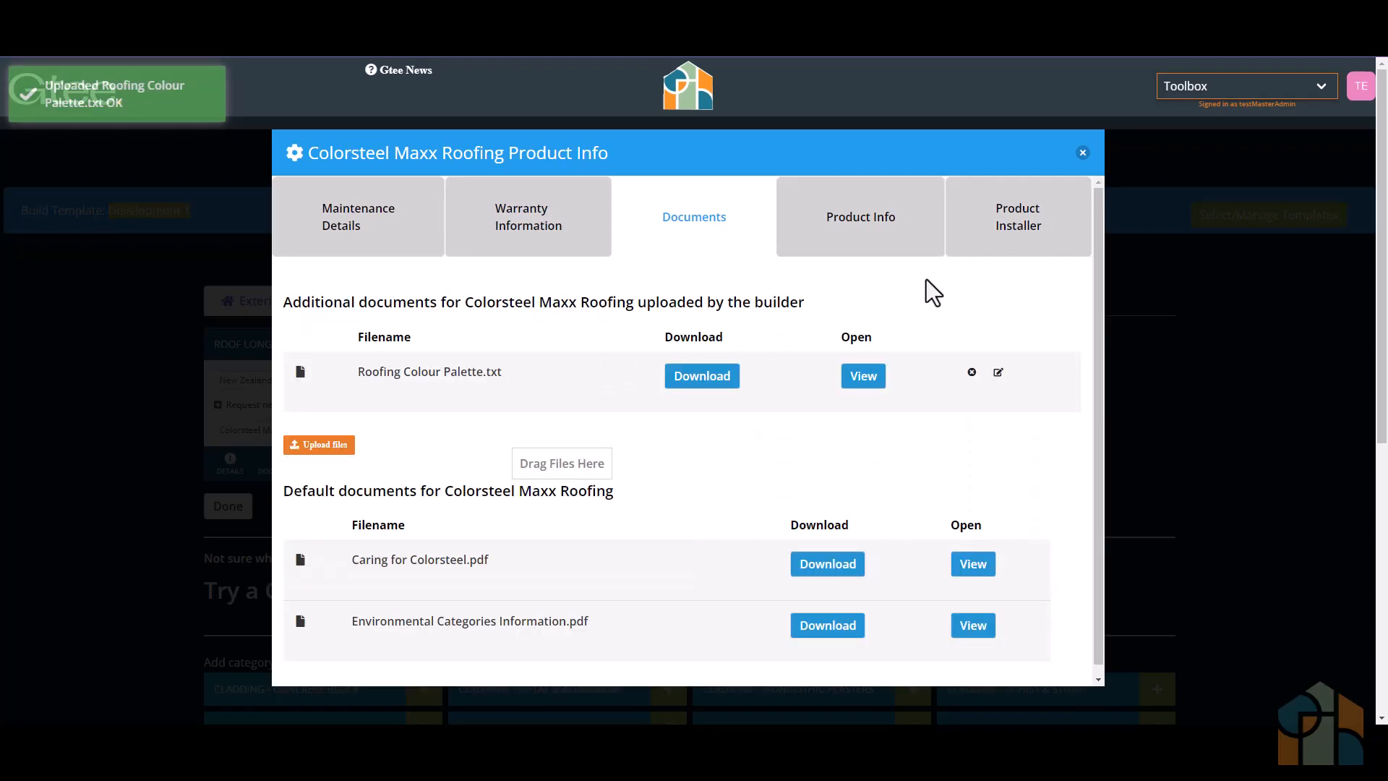
{"action": "left_click", "coordinate": [1082, 152]}
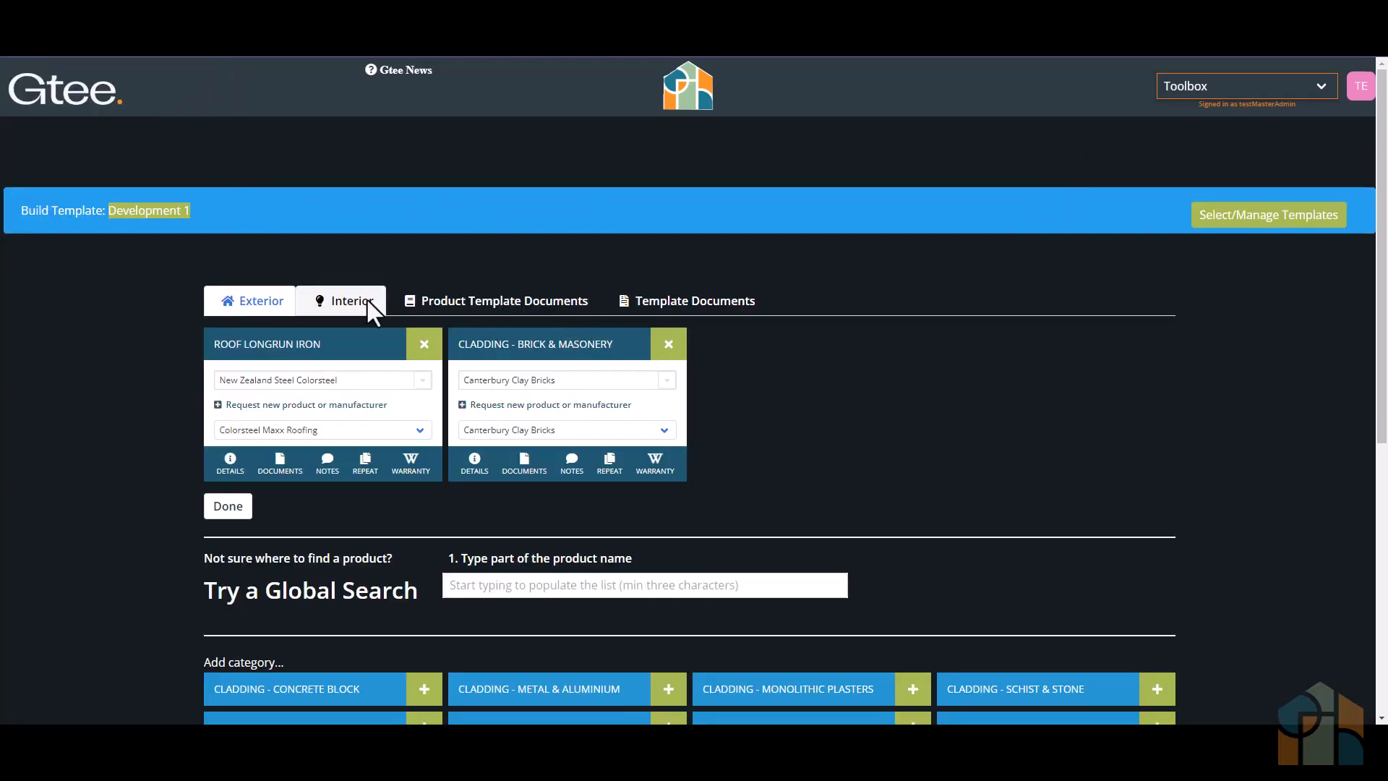
- Search for "led" and add Vynco LED Downlights to the template's interior products
{"action": "left_click", "coordinate": [345, 302]}
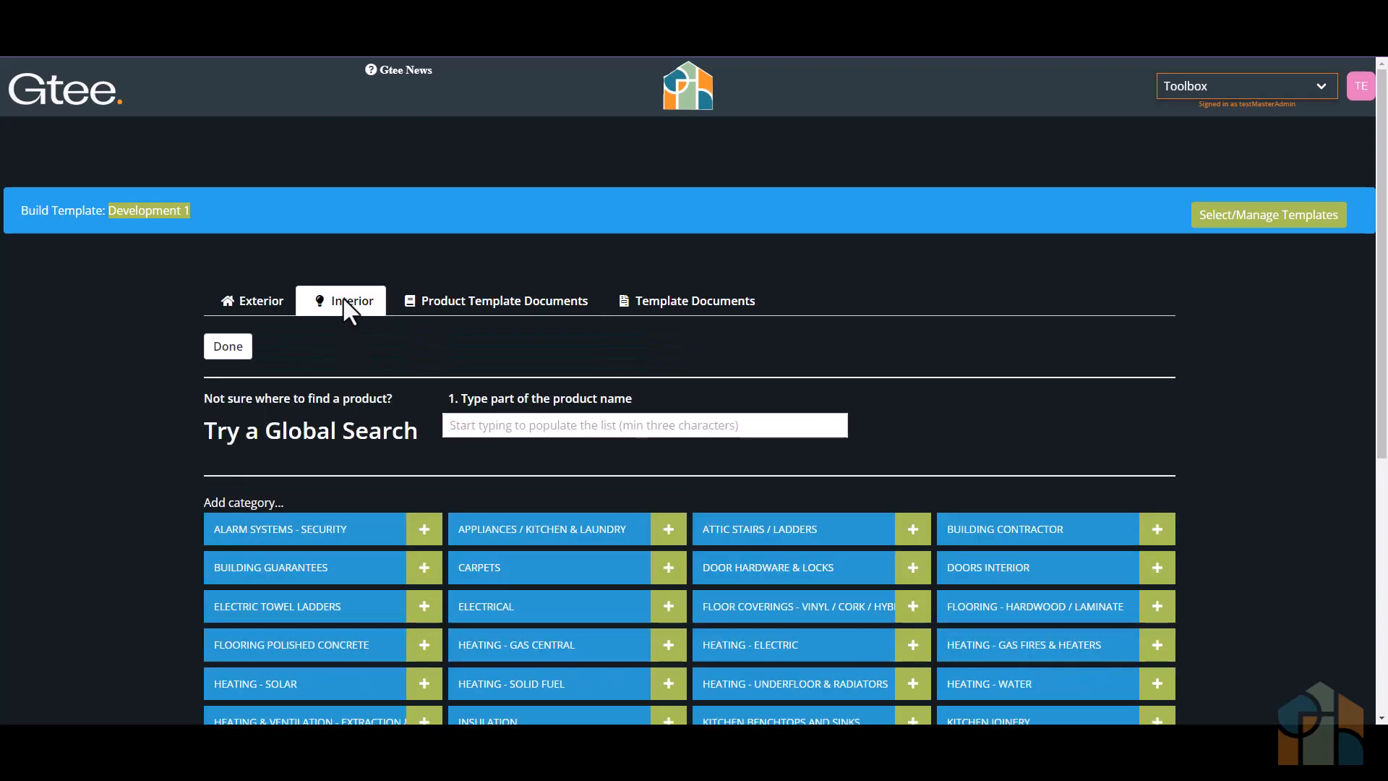
{"action": "left_click", "coordinate": [515, 428]}
{"action": "type", "text": "led"}
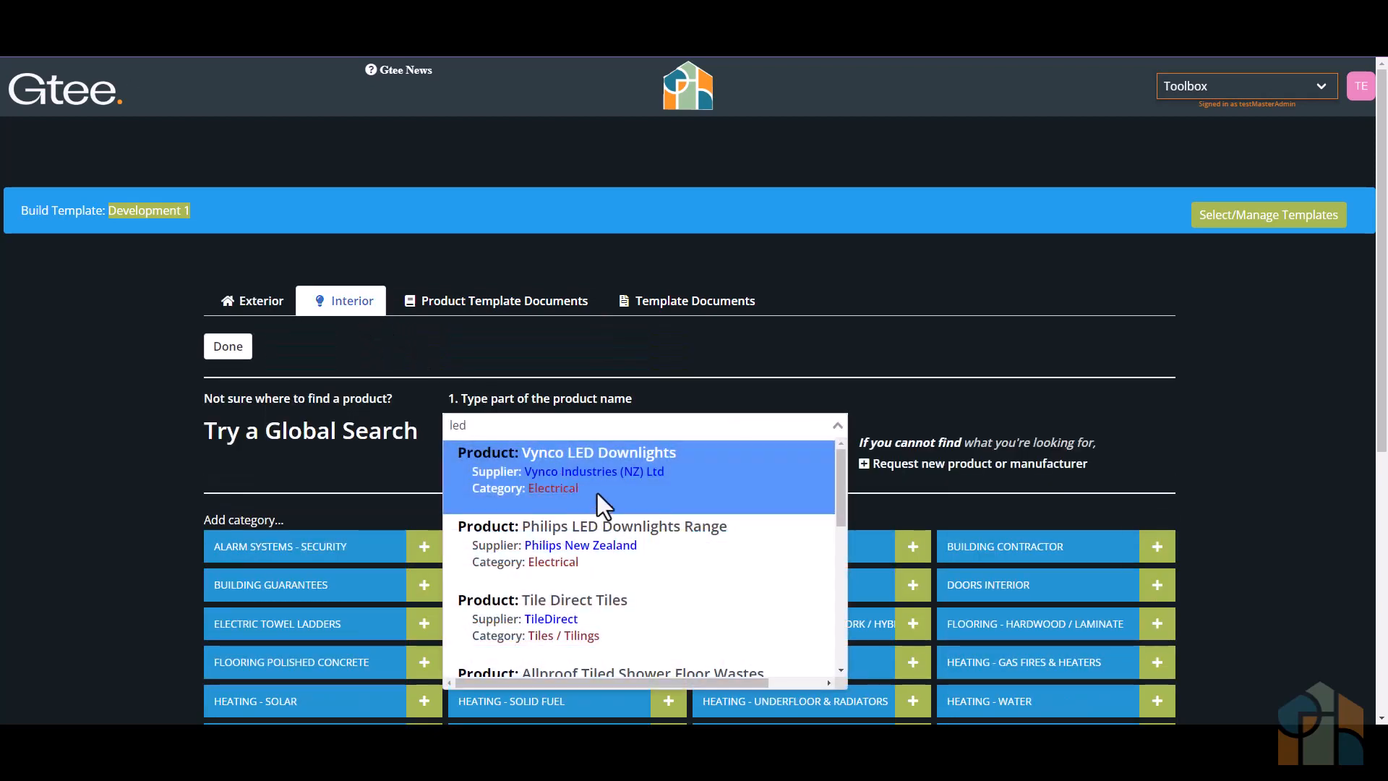
{"action": "left_click", "coordinate": [597, 493]}
{"action": "left_click", "coordinate": [985, 438]}
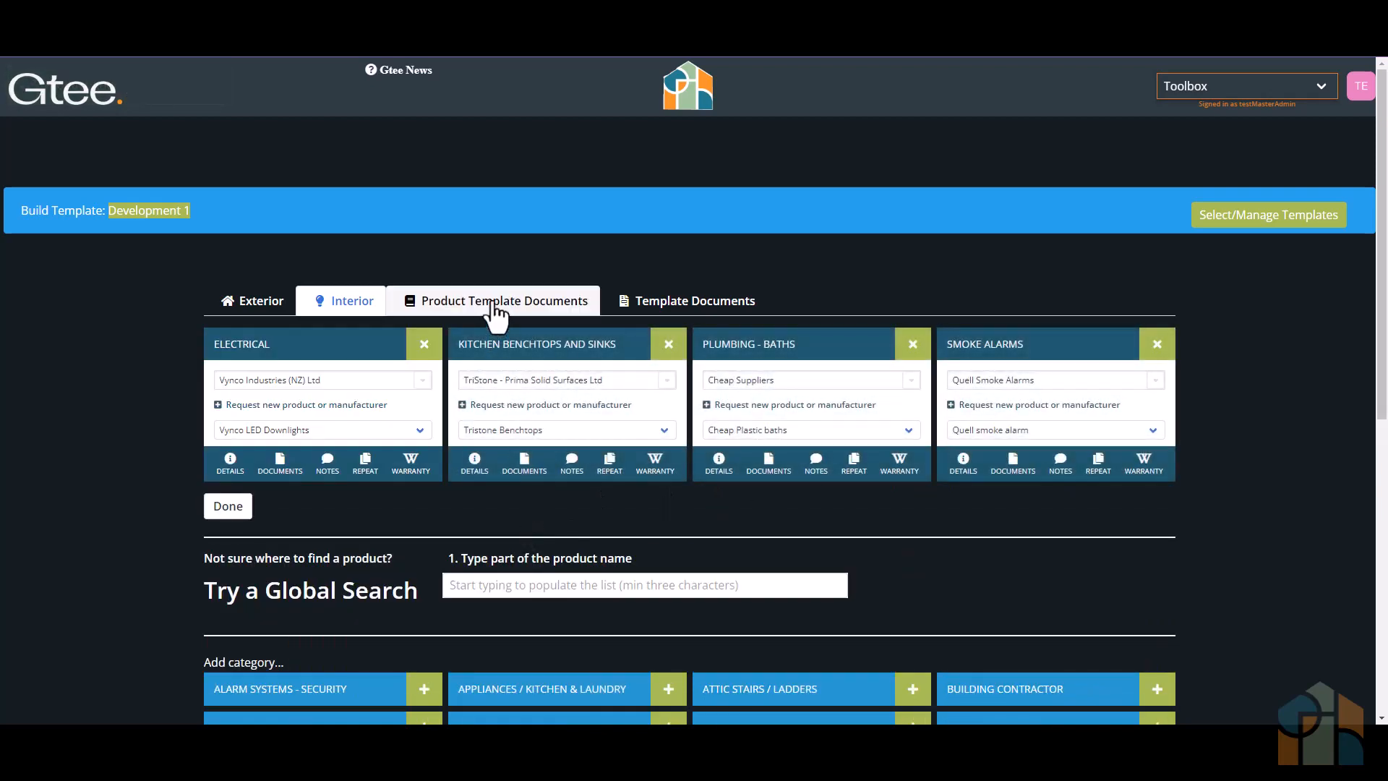
- Search for "Good fire" and add the Heatstore Good Fire Box to the product template documents list, acknowledging the document reminder
{"action": "left_click", "coordinate": [493, 308]}
{"action": "left_click", "coordinate": [498, 426]}
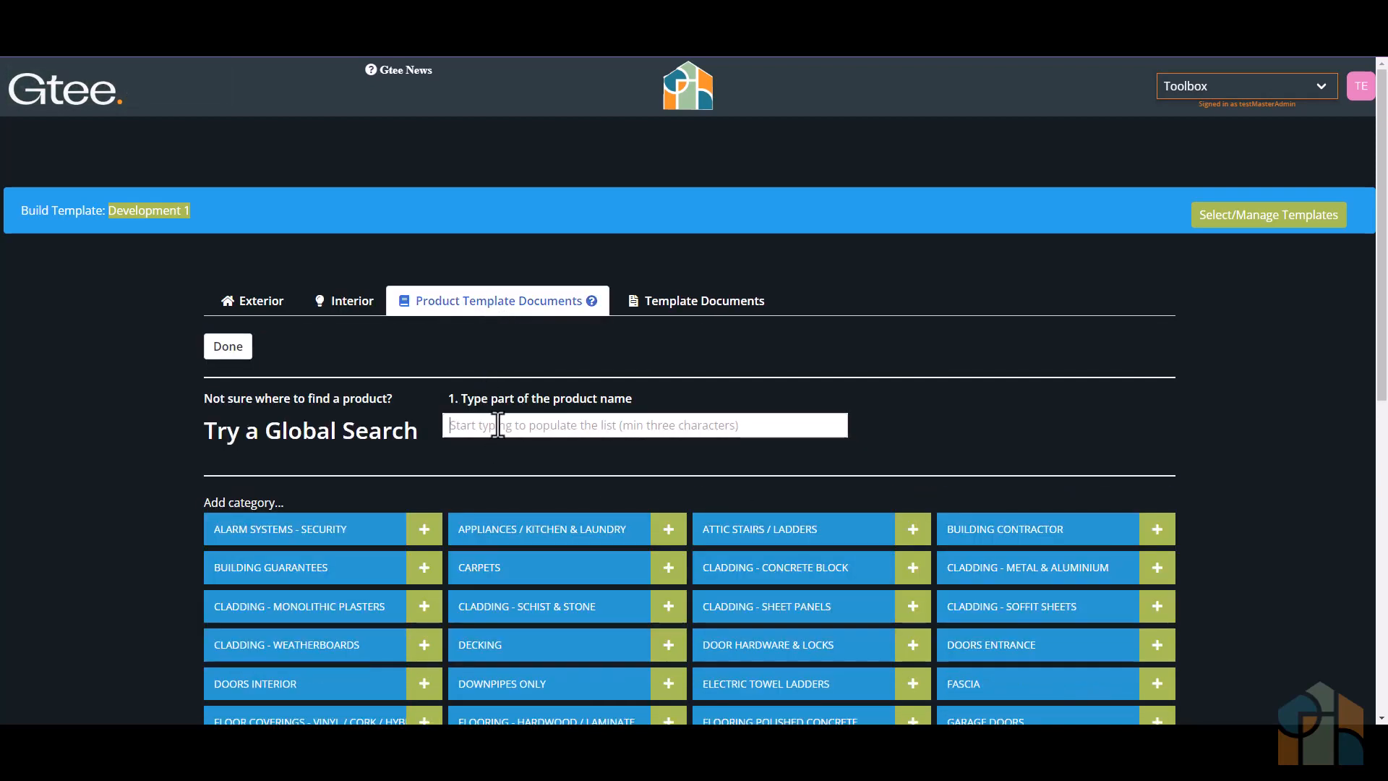
{"action": "type", "text": "Good fire"}
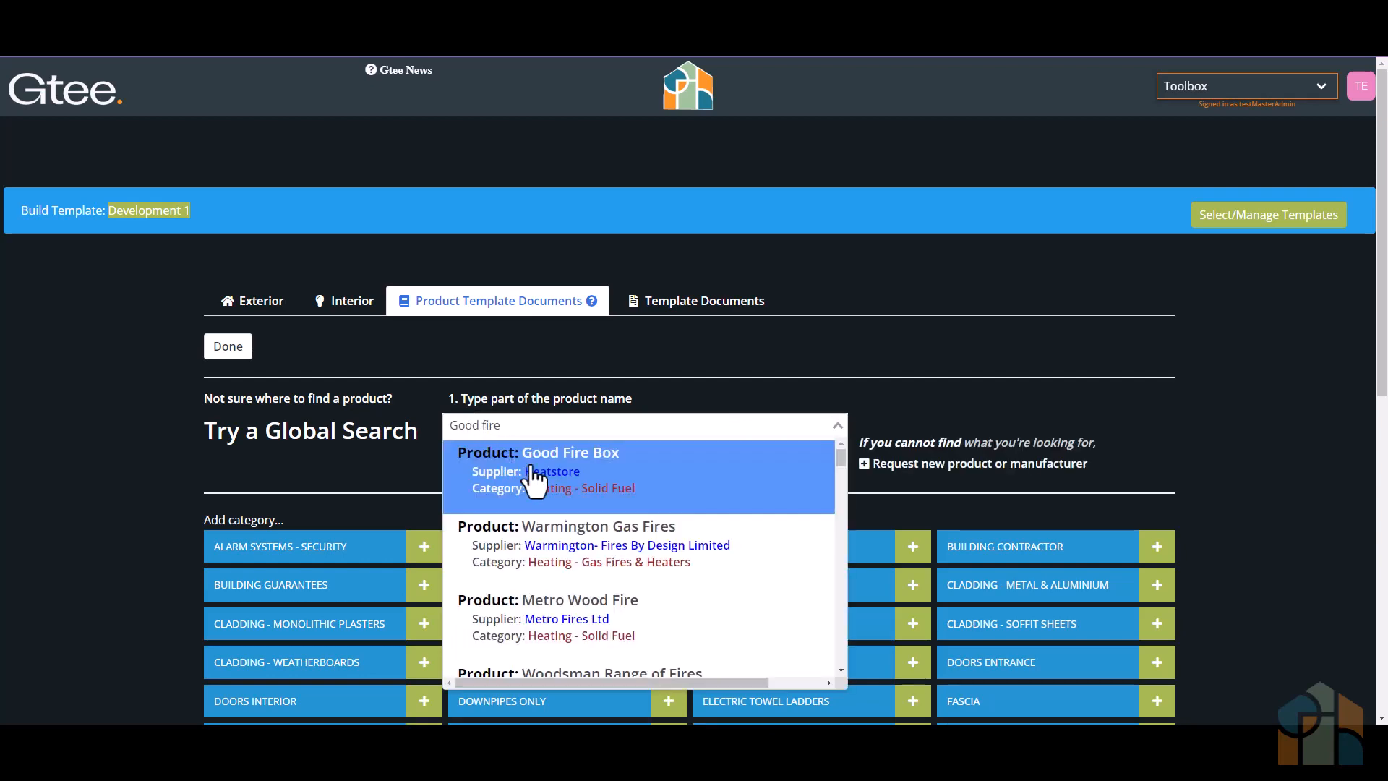
{"action": "left_click", "coordinate": [530, 472]}
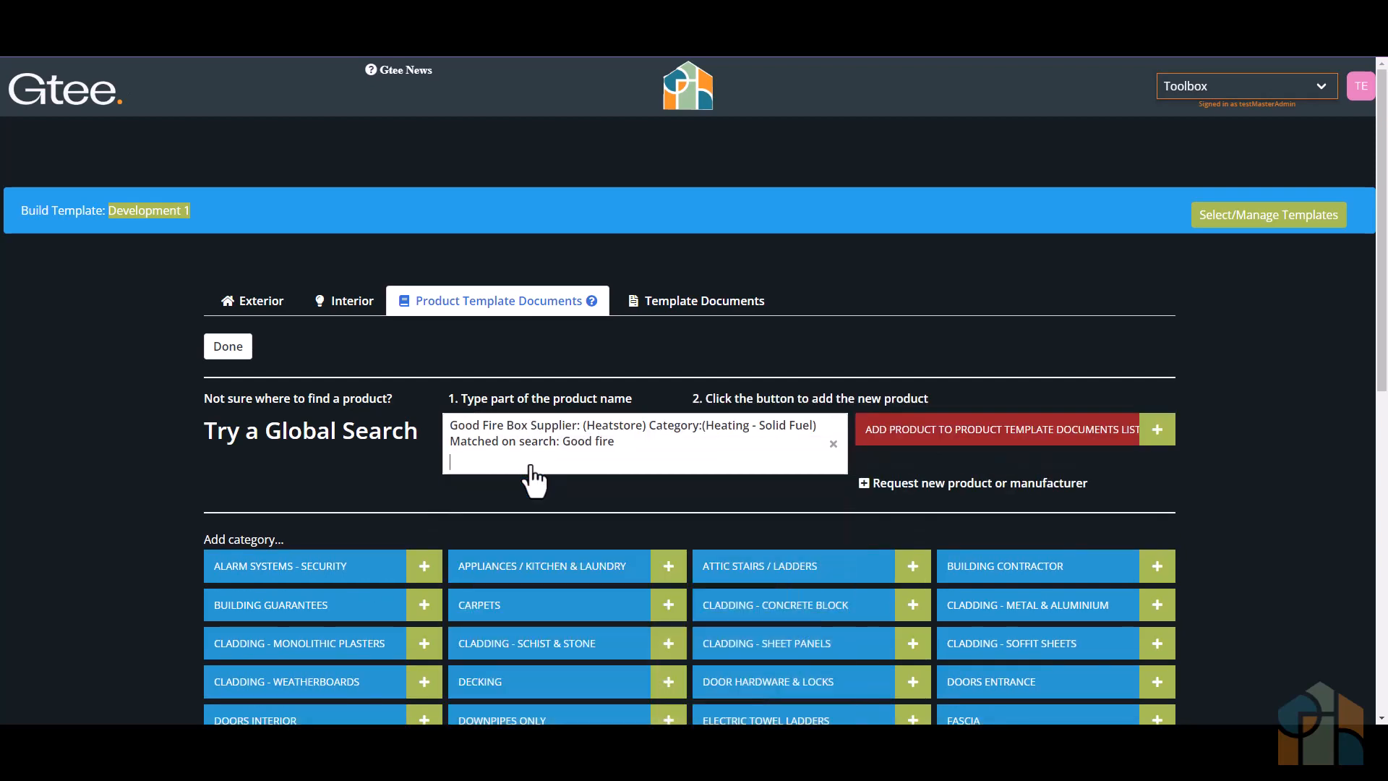
{"action": "left_click", "coordinate": [921, 434]}
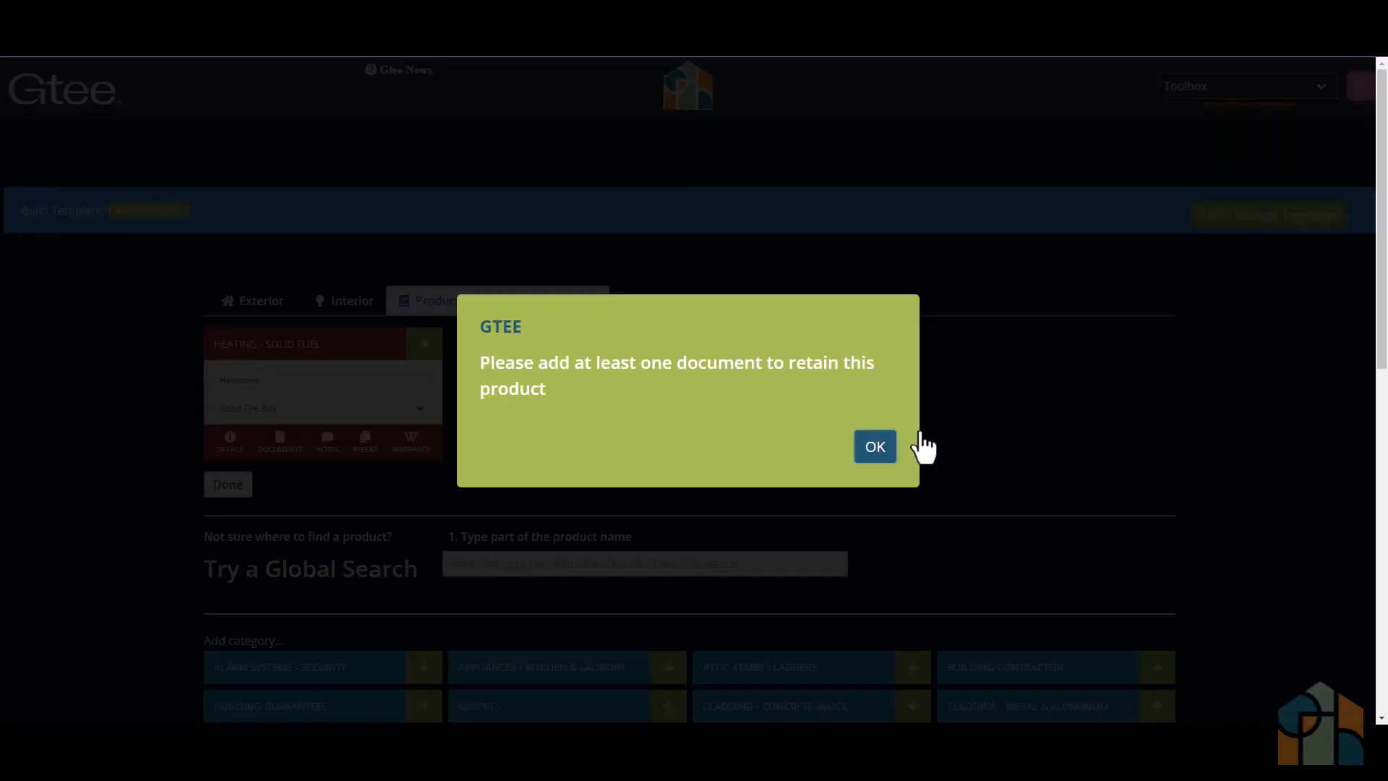
{"action": "left_click", "coordinate": [876, 449]}
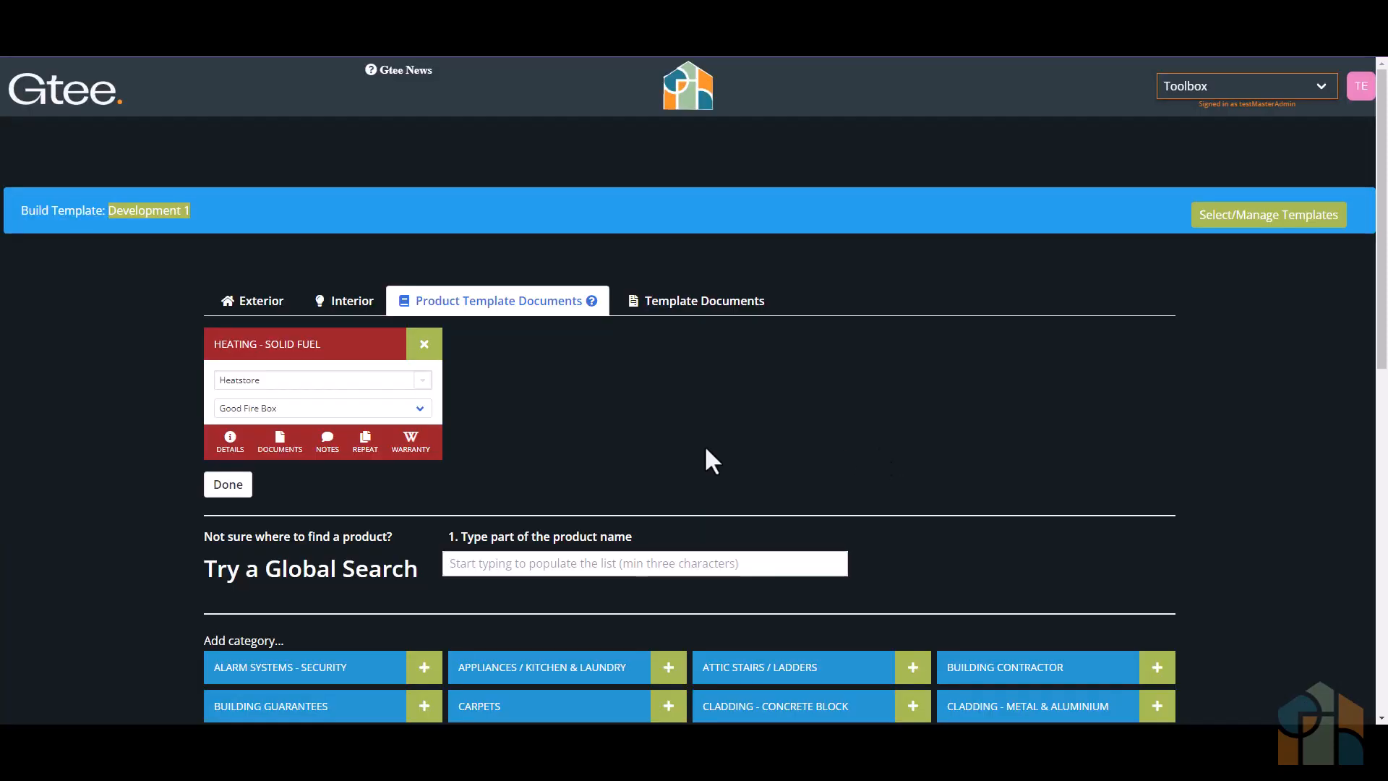
- Upload Clean Air Policy.txt as a document for the Good Fire Box product
{"action": "left_click", "coordinate": [279, 443]}
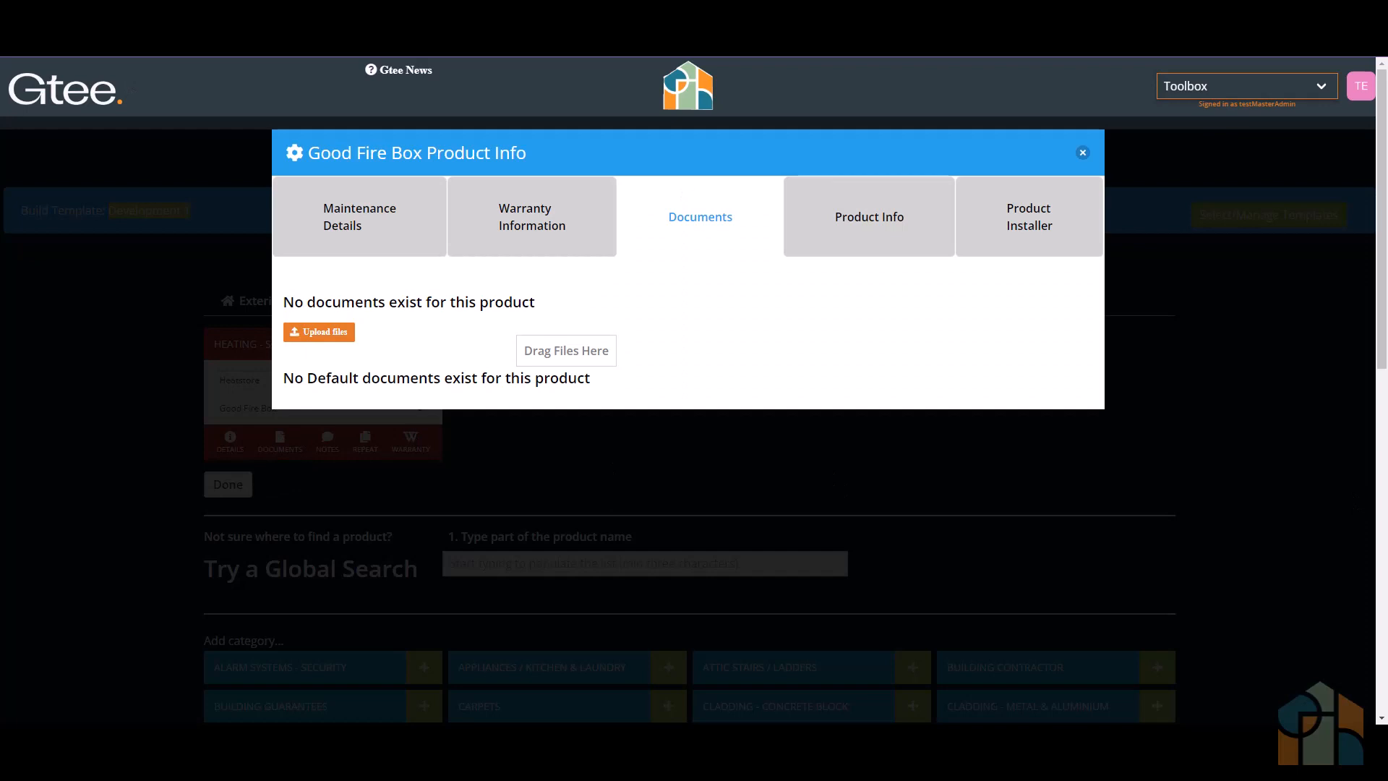
{"action": "left_click_drag", "start_coordinate": [632, 336], "coordinate": [536, 350]}
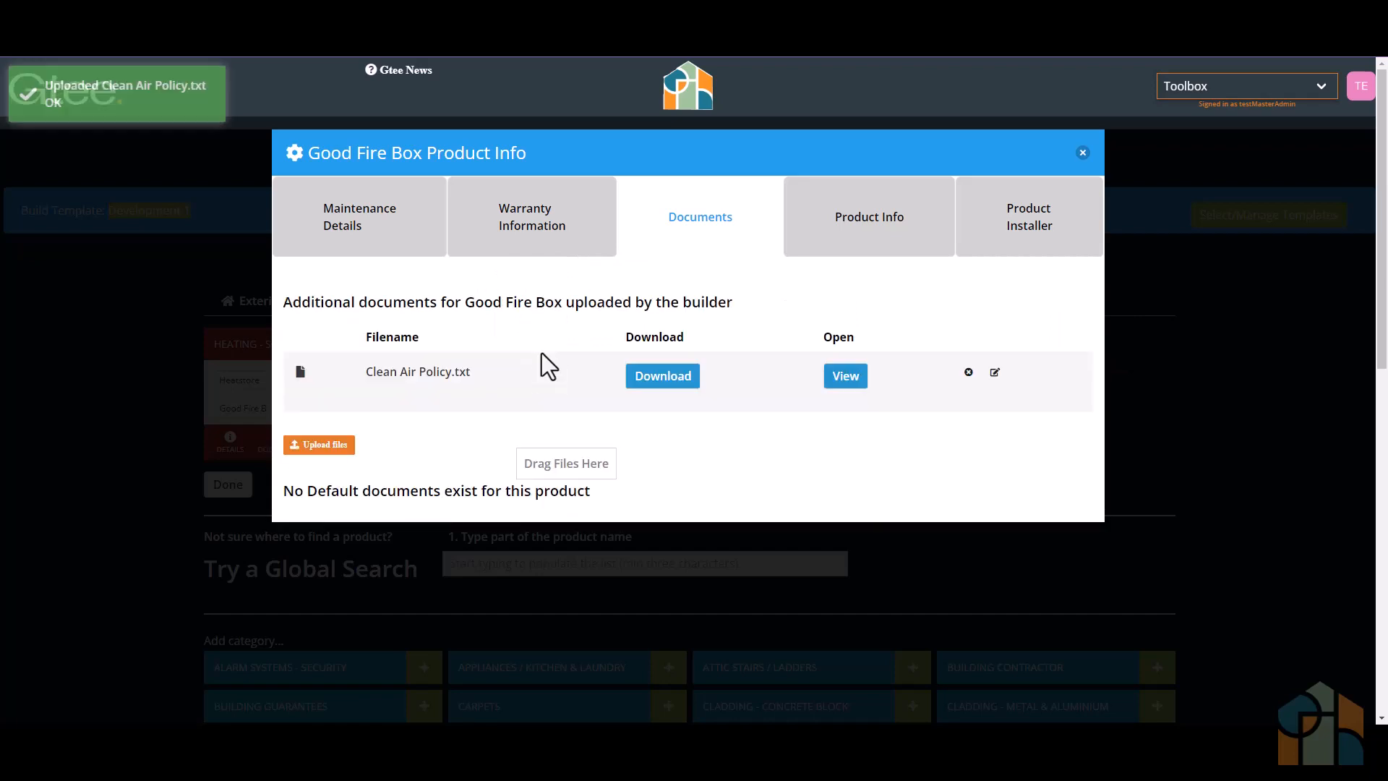
{"action": "left_click", "coordinate": [1083, 152]}
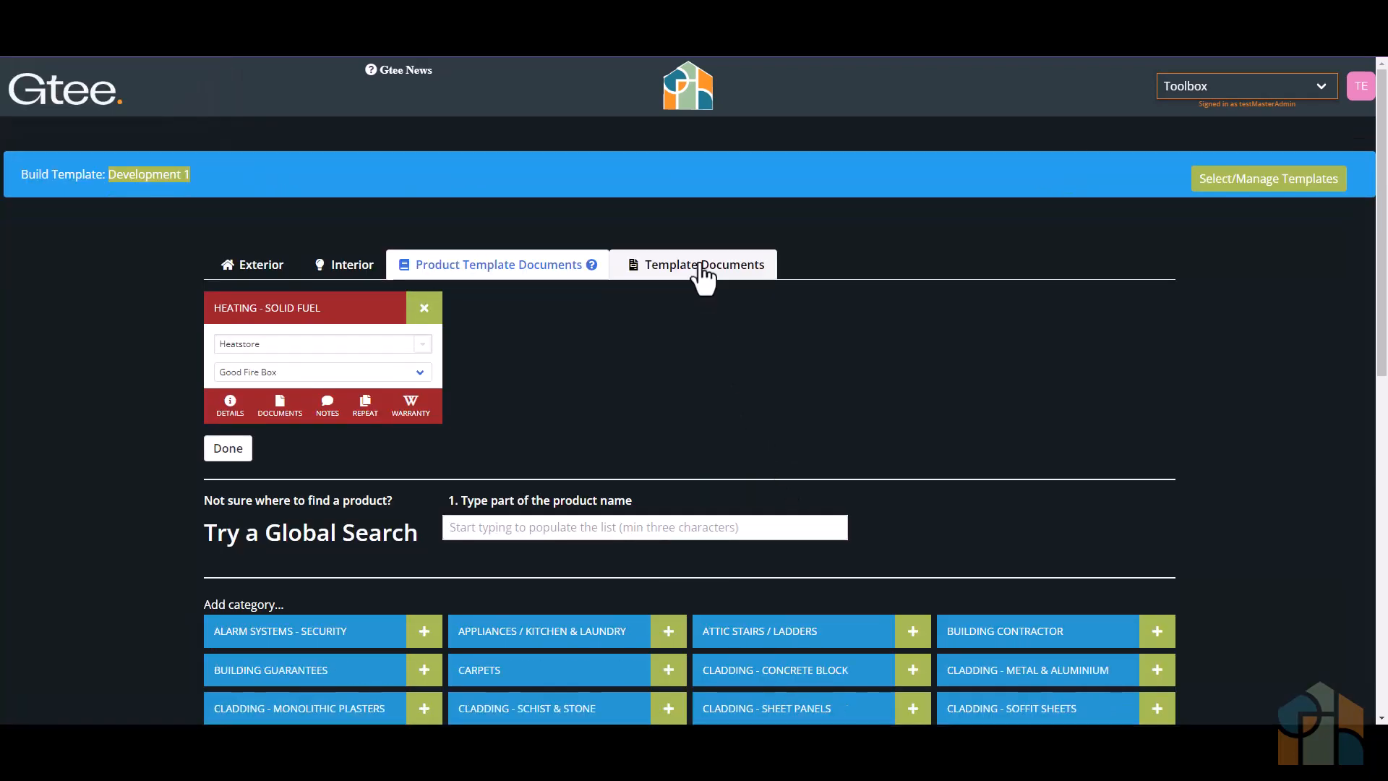
- Upload About Us.txt and Builder Contacts.txt as template documents under the About Us category
{"action": "left_click", "coordinate": [701, 273]}
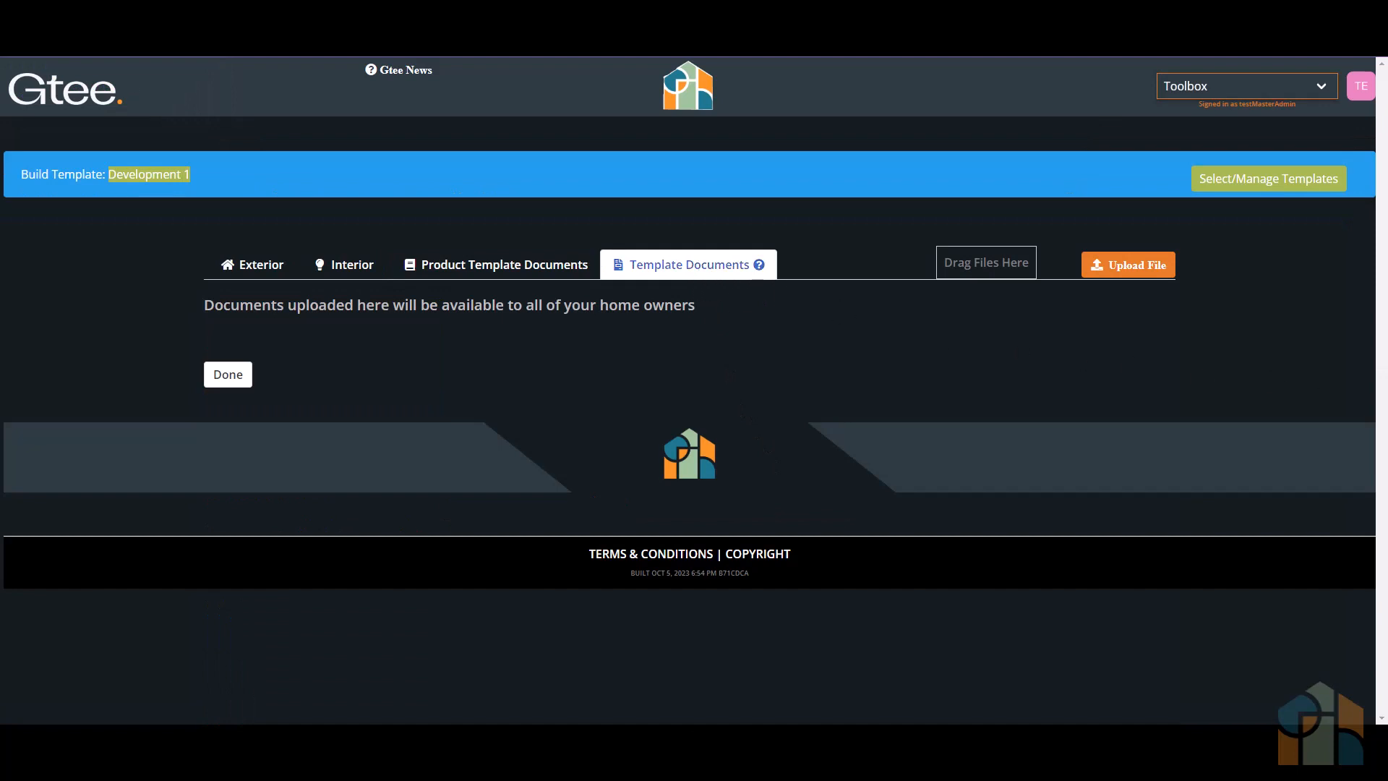
{"action": "left_click_drag", "start_coordinate": [1374, 383], "coordinate": [804, 343]}
{"action": "left_click", "coordinate": [731, 389]}
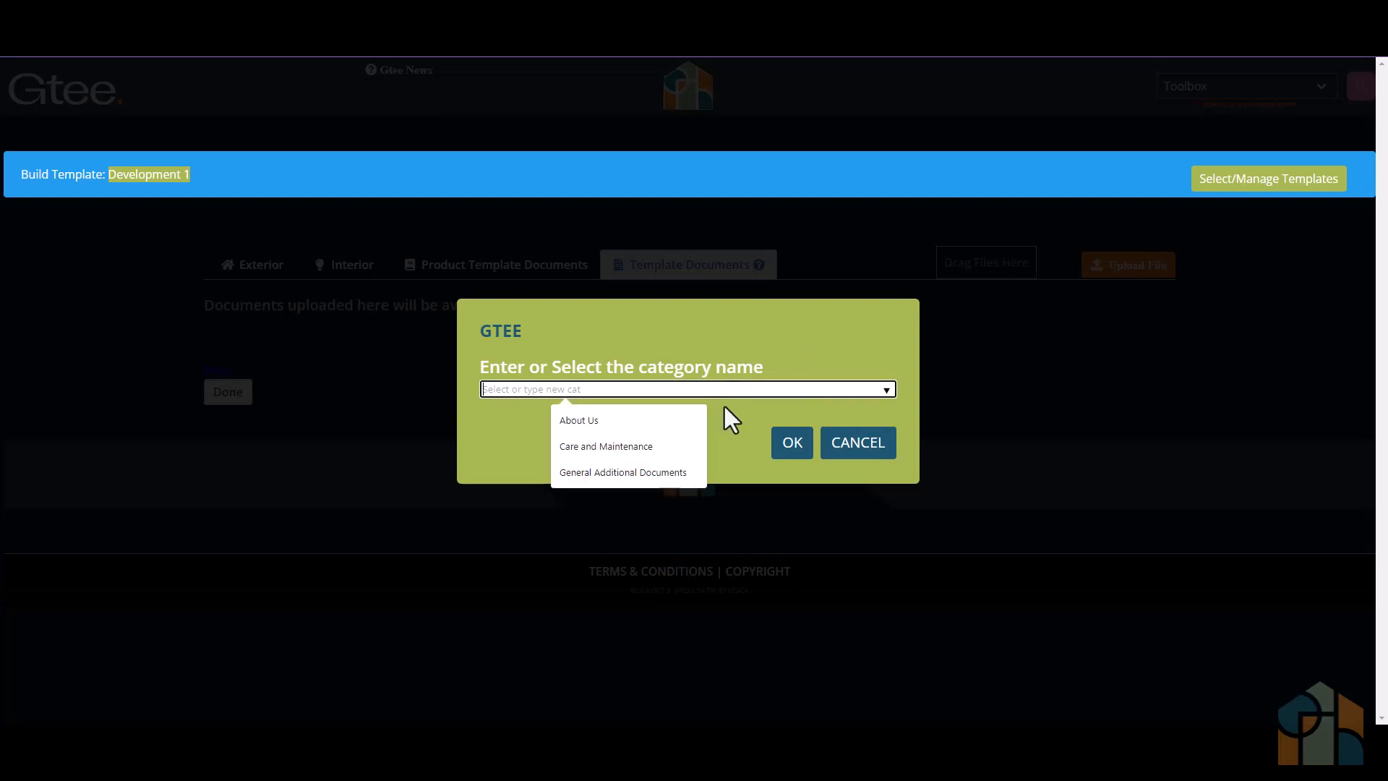
{"action": "left_click", "coordinate": [697, 418]}
{"action": "left_click", "coordinate": [789, 440]}
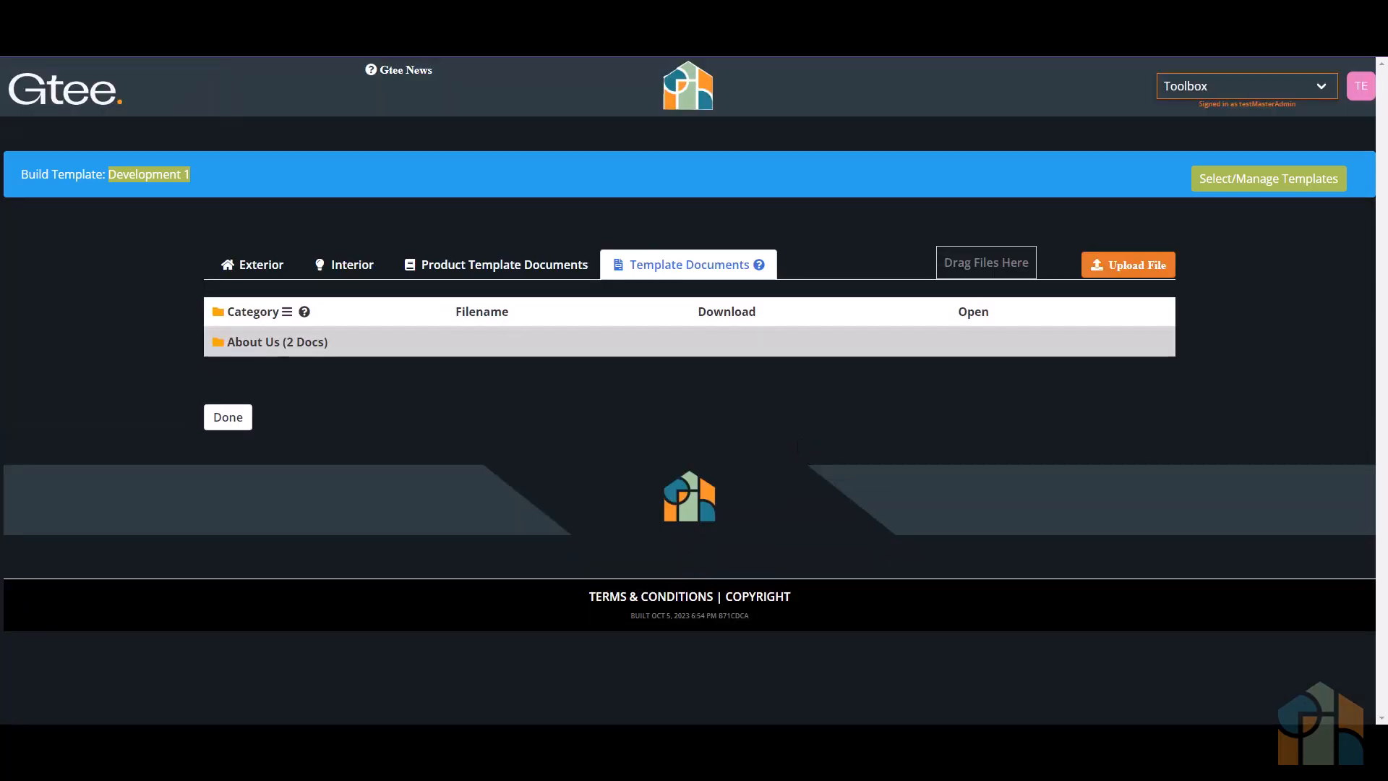
- Upload Covenant.txt as a template document and assign it to a new category named Council Docs
{"action": "left_click_drag", "start_coordinate": [1136, 438], "coordinate": [939, 354]}
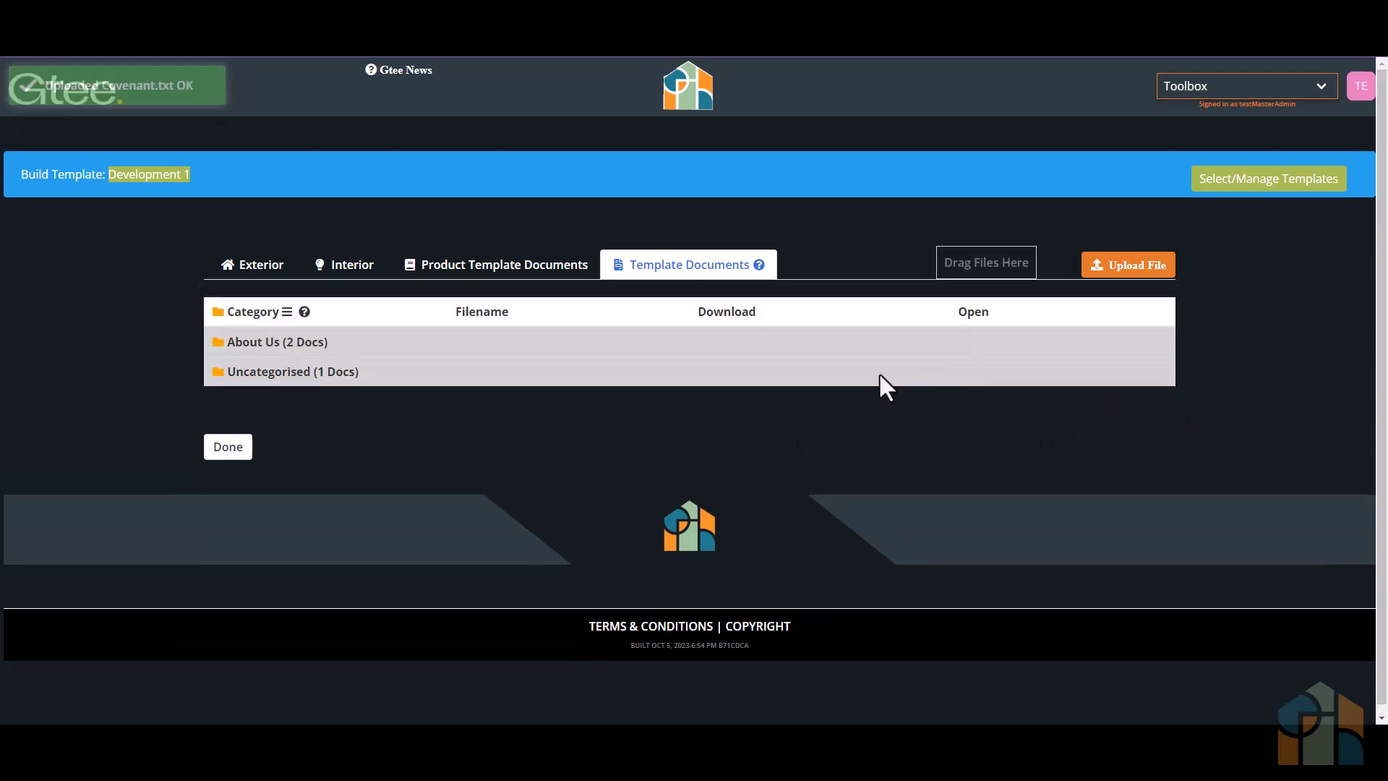
{"action": "left_click", "coordinate": [286, 372]}
{"action": "left_click", "coordinate": [297, 400]}
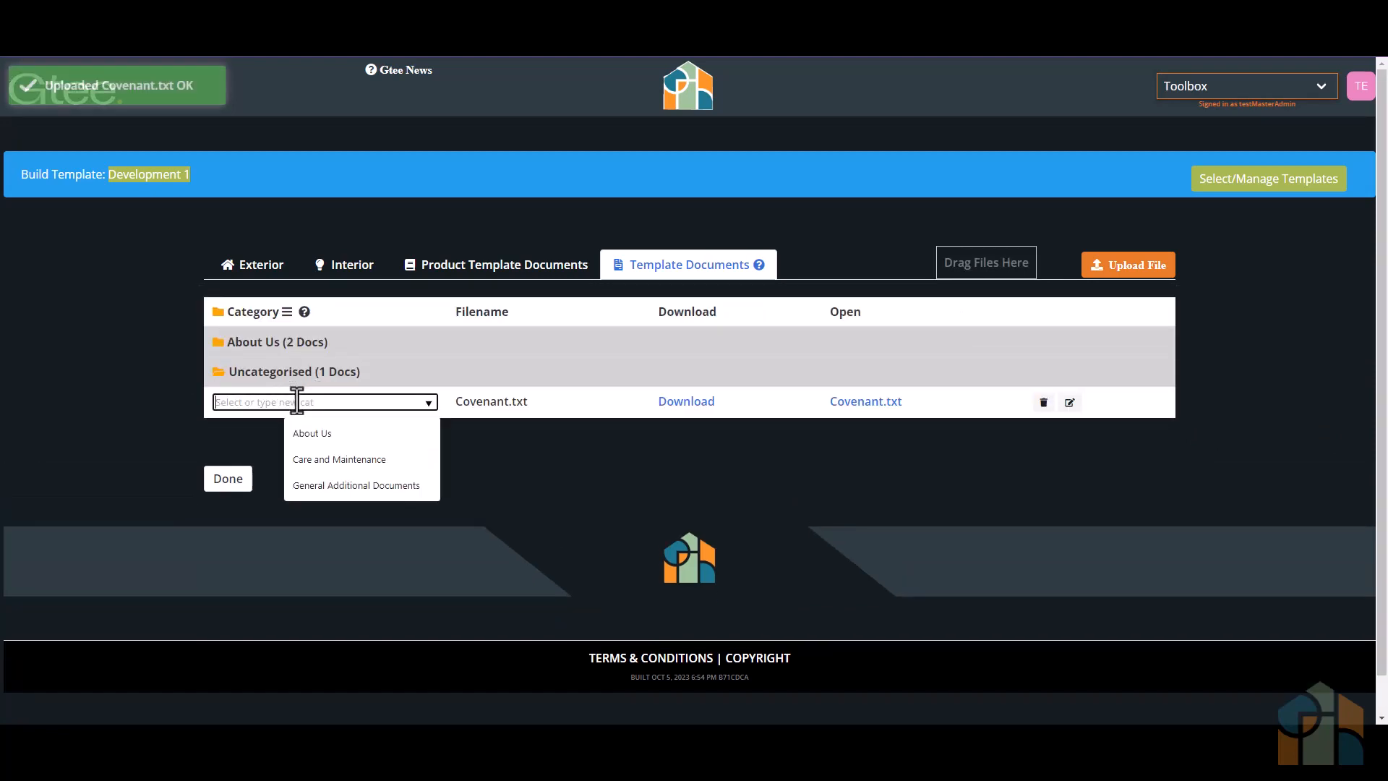
{"action": "type", "text": "Council Docs"}
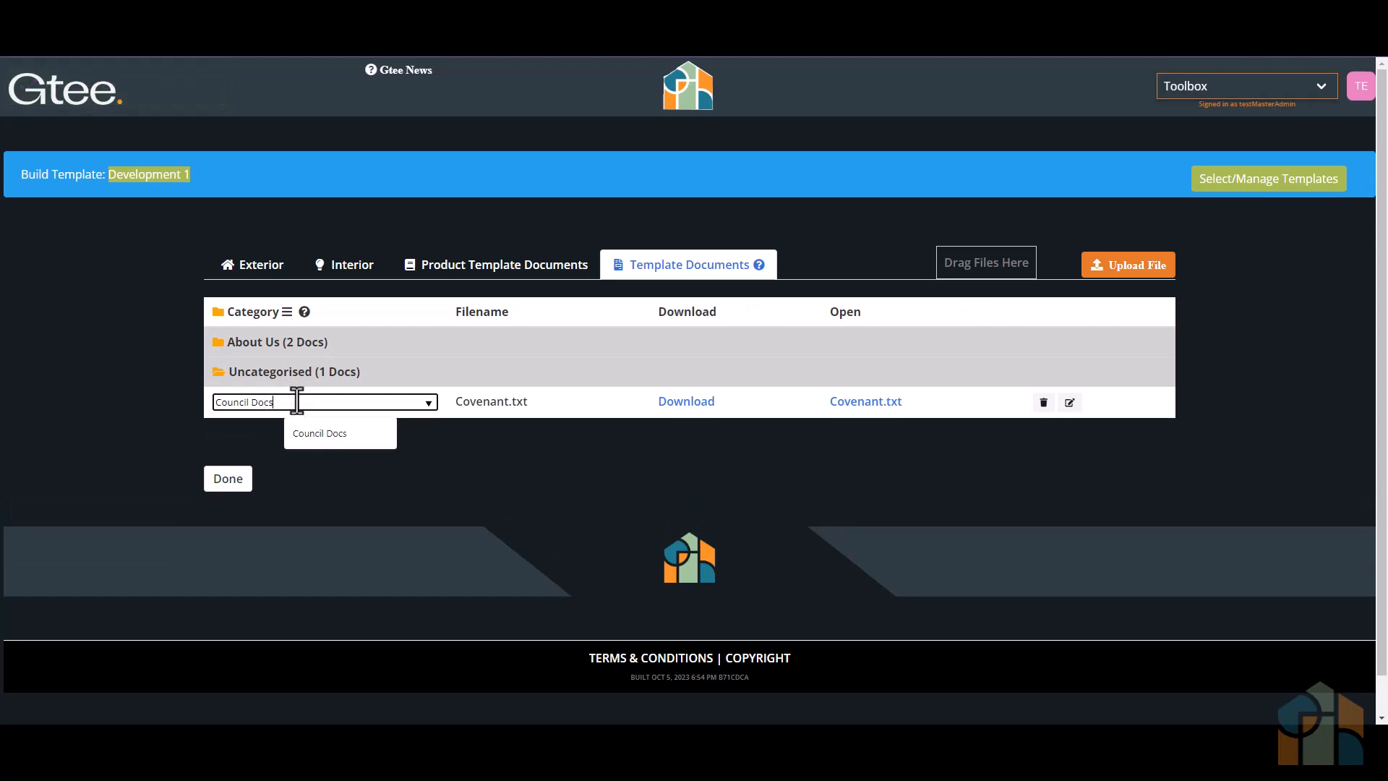
{"action": "key", "text": "Return"}
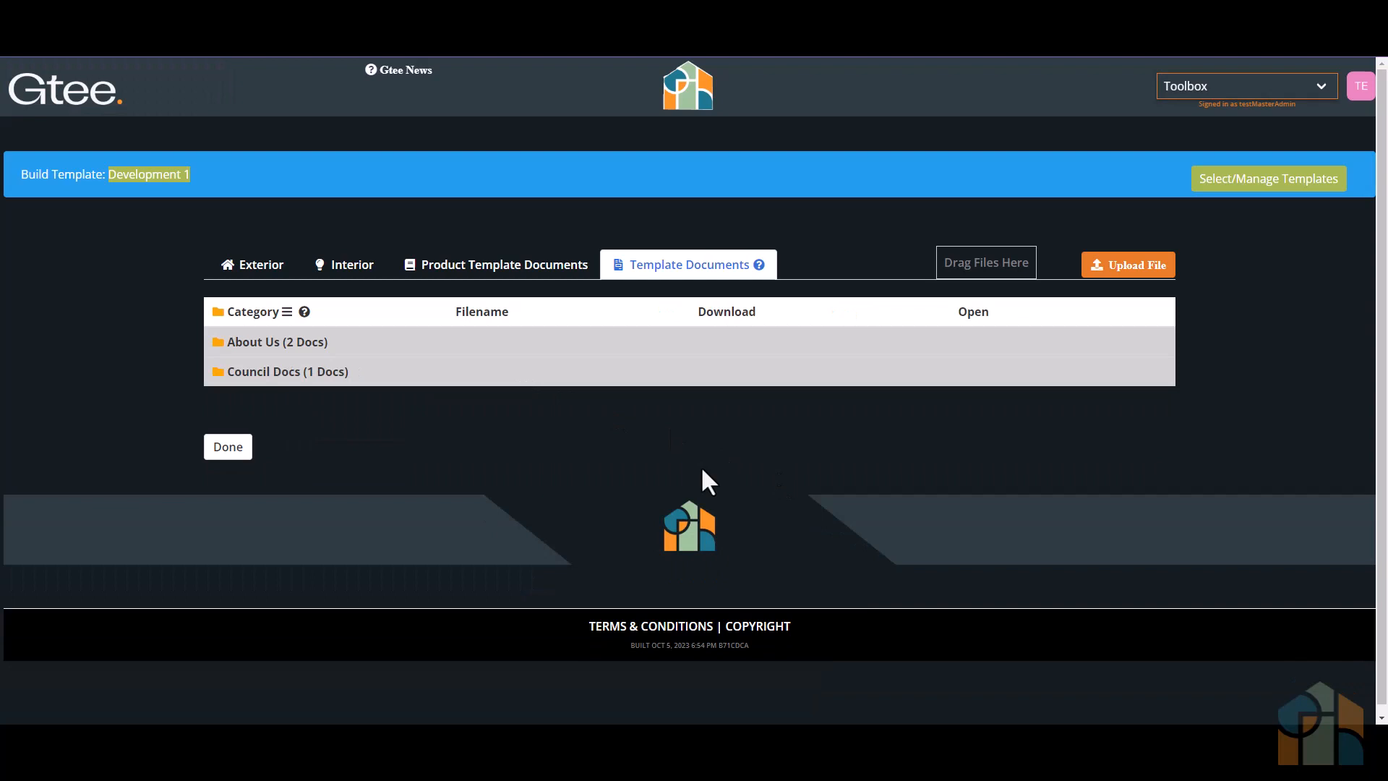
- Start a copy of the Development 1 template and name it Development 2
{"action": "left_click", "coordinate": [1281, 181]}
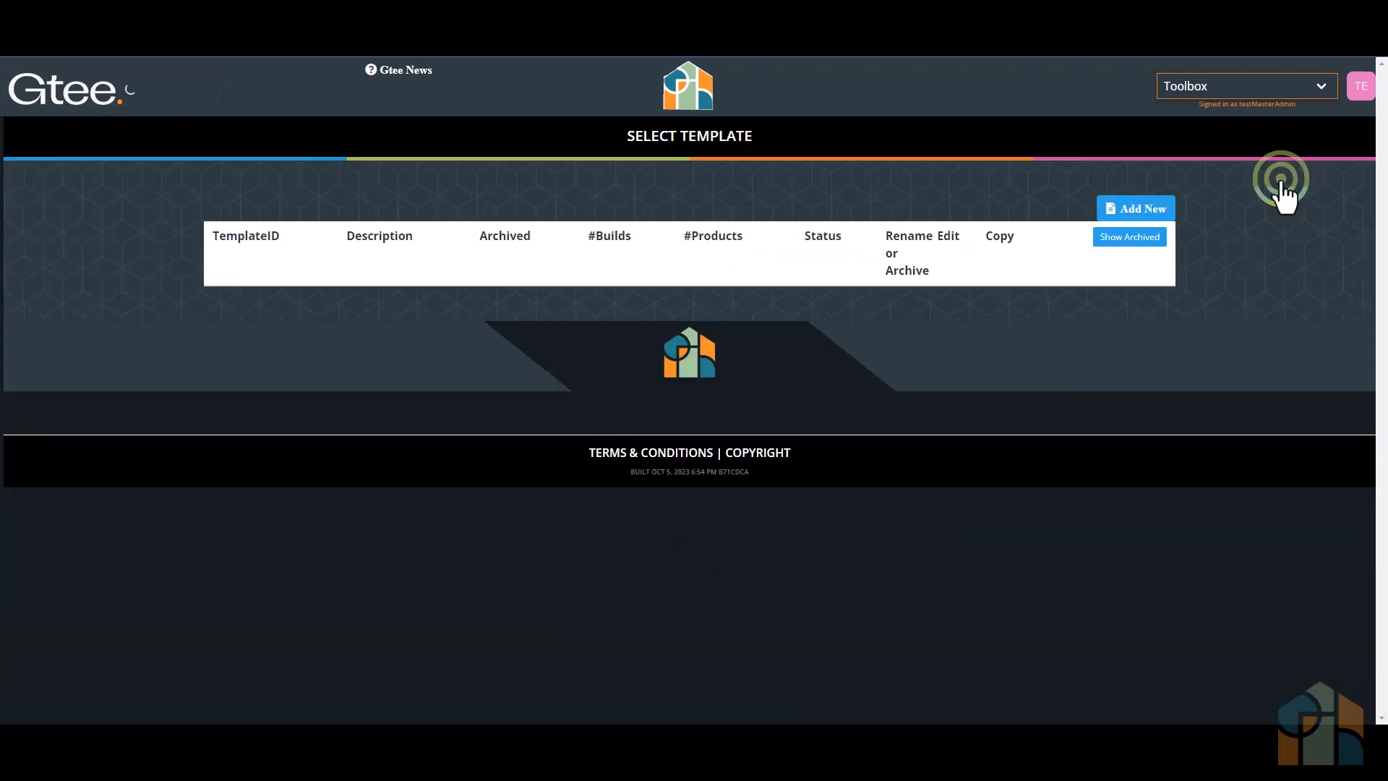
{"action": "left_click", "coordinate": [1260, 214]}
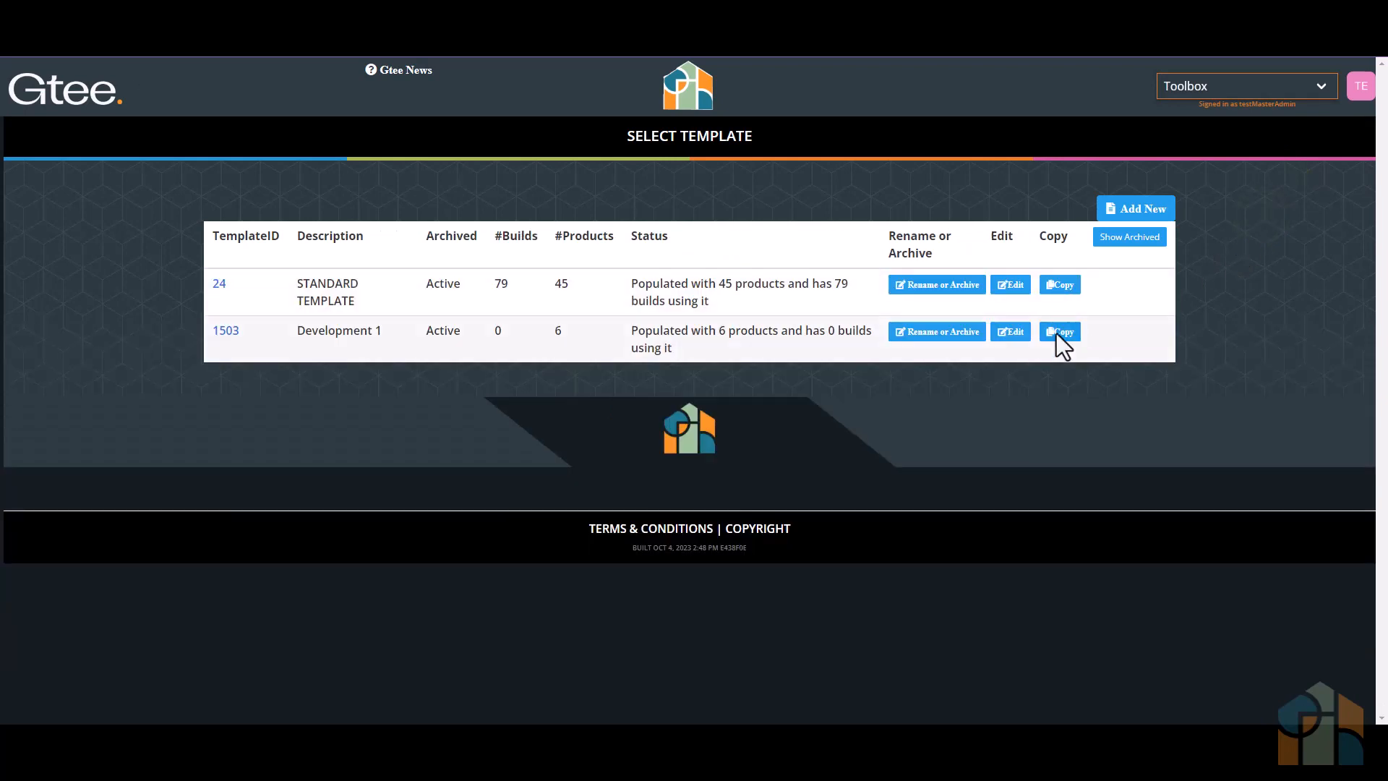
{"action": "left_click", "coordinate": [1058, 332]}
{"action": "left_click", "coordinate": [501, 236]}
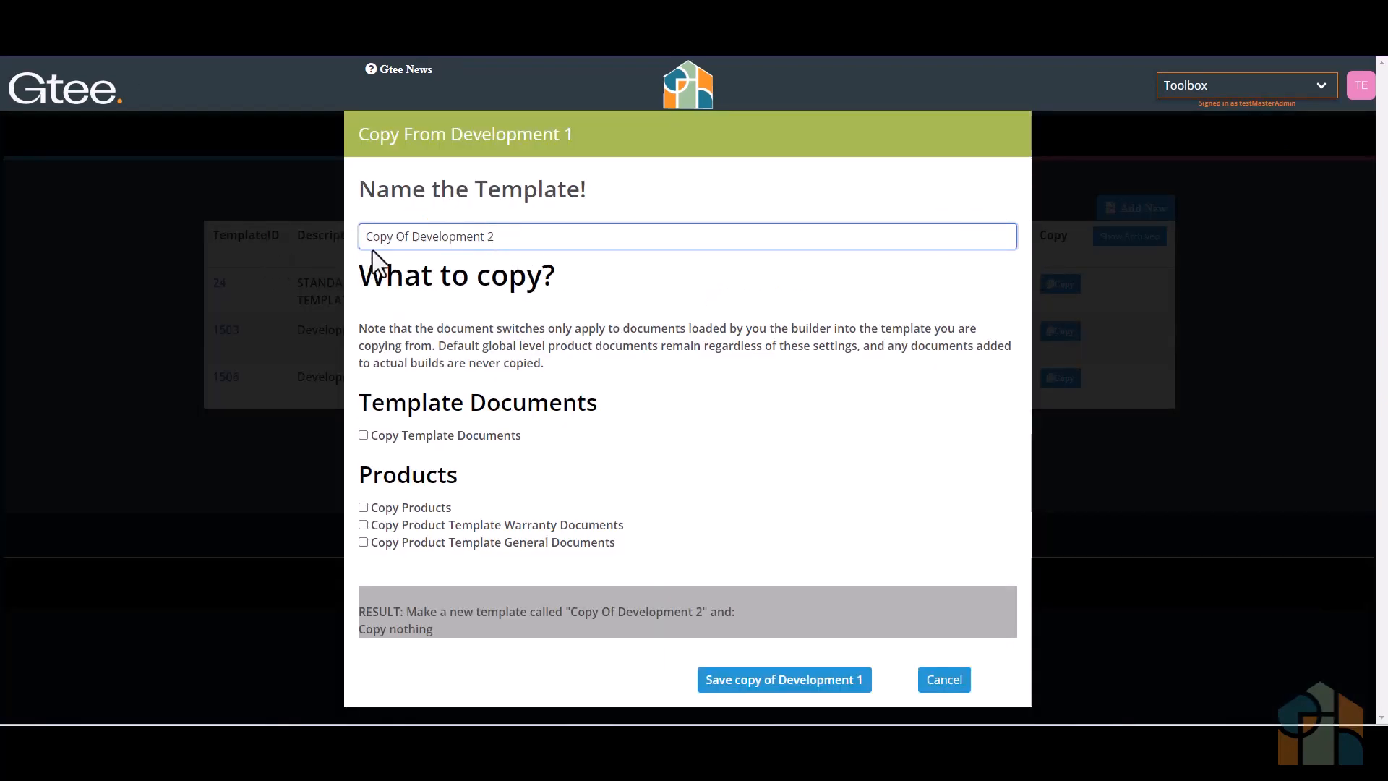
{"action": "left_click_drag", "start_coordinate": [410, 236], "coordinate": [357, 237]}
{"action": "key", "text": "BackSpace"}
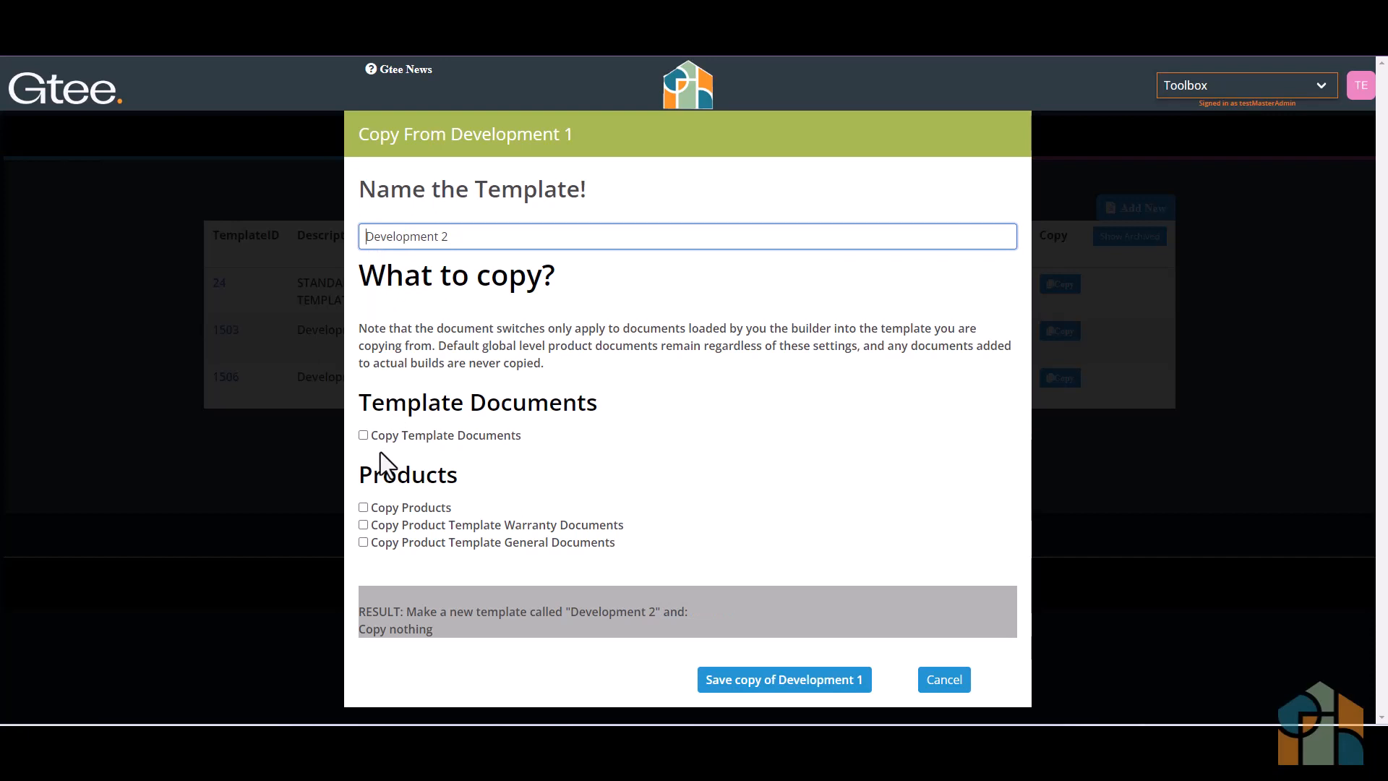
- Include products, template documents and product template general documents in the Development 2 copy, without warranty documents, and save it
{"action": "left_click", "coordinate": [363, 508]}
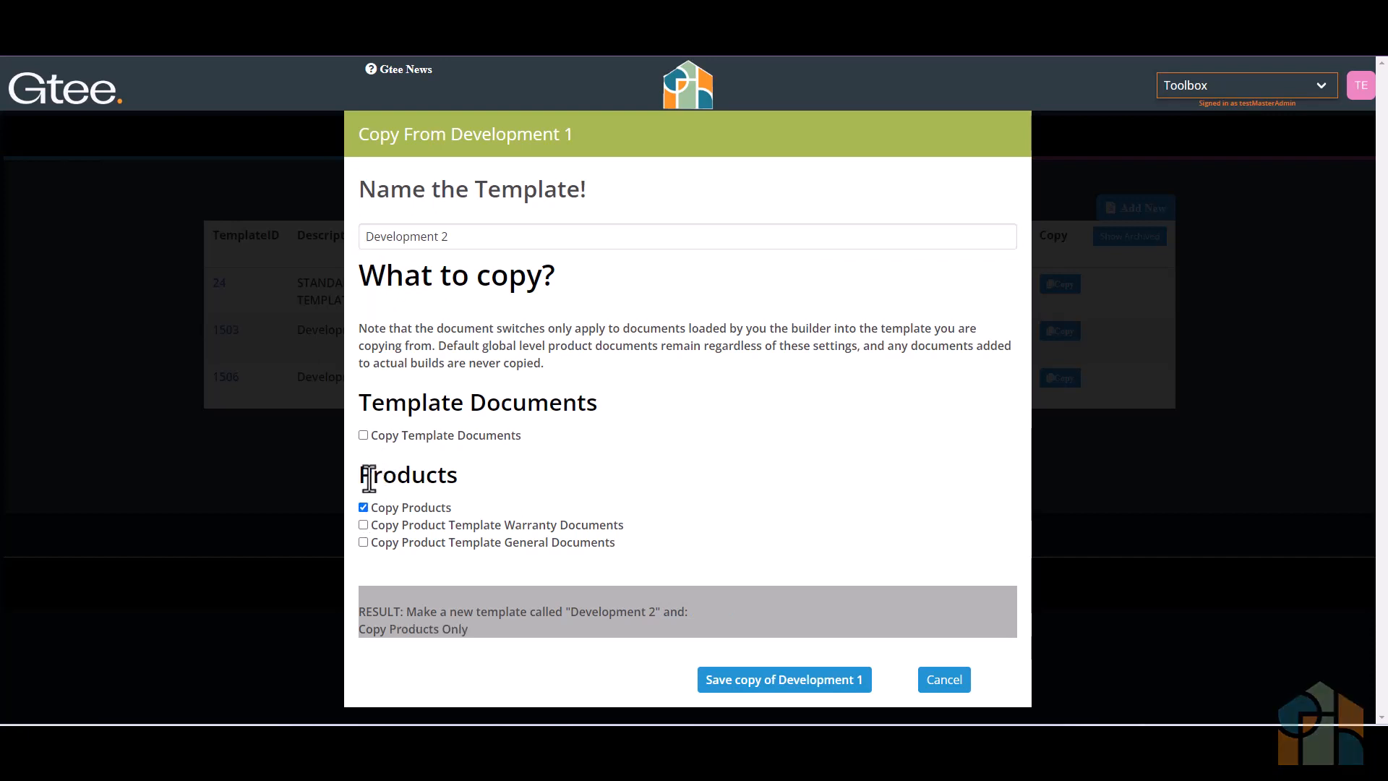
{"action": "left_click", "coordinate": [363, 436]}
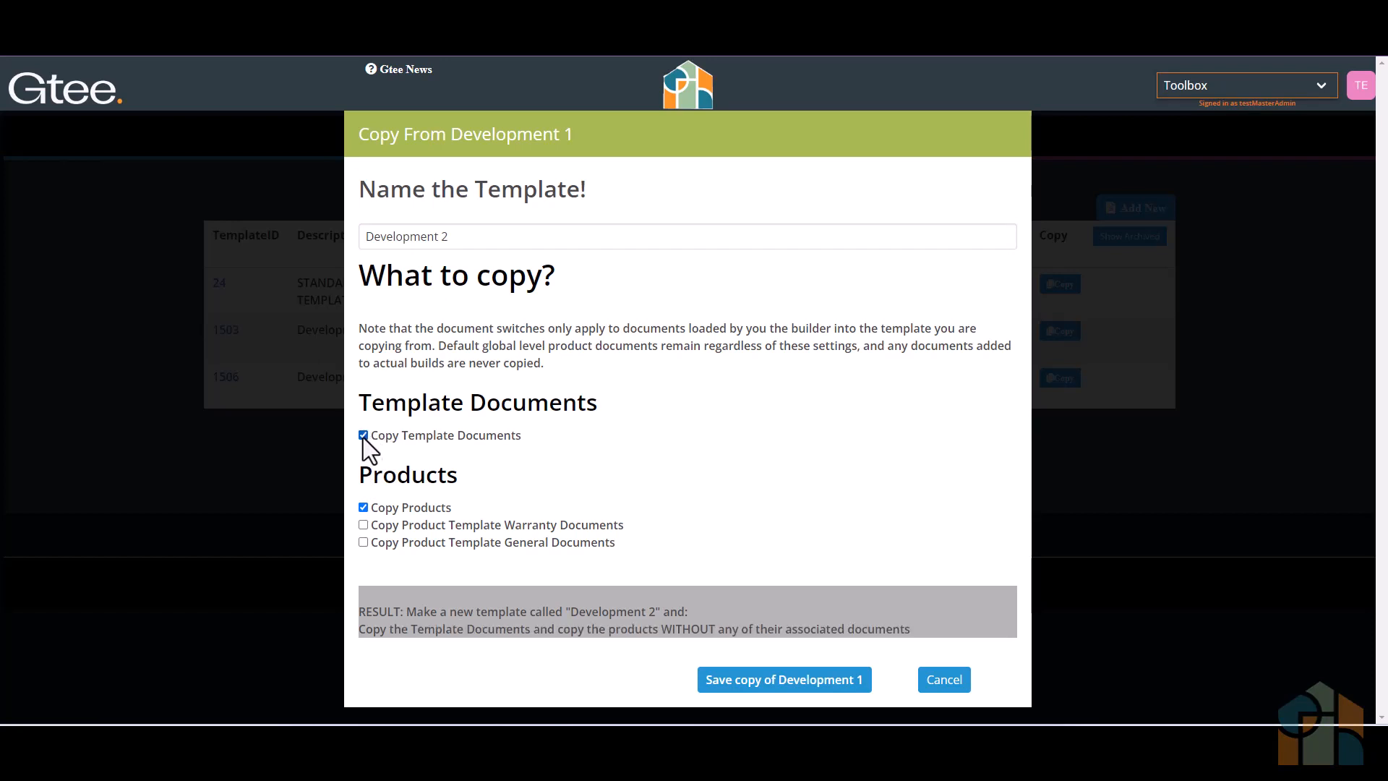
{"action": "left_click", "coordinate": [364, 542]}
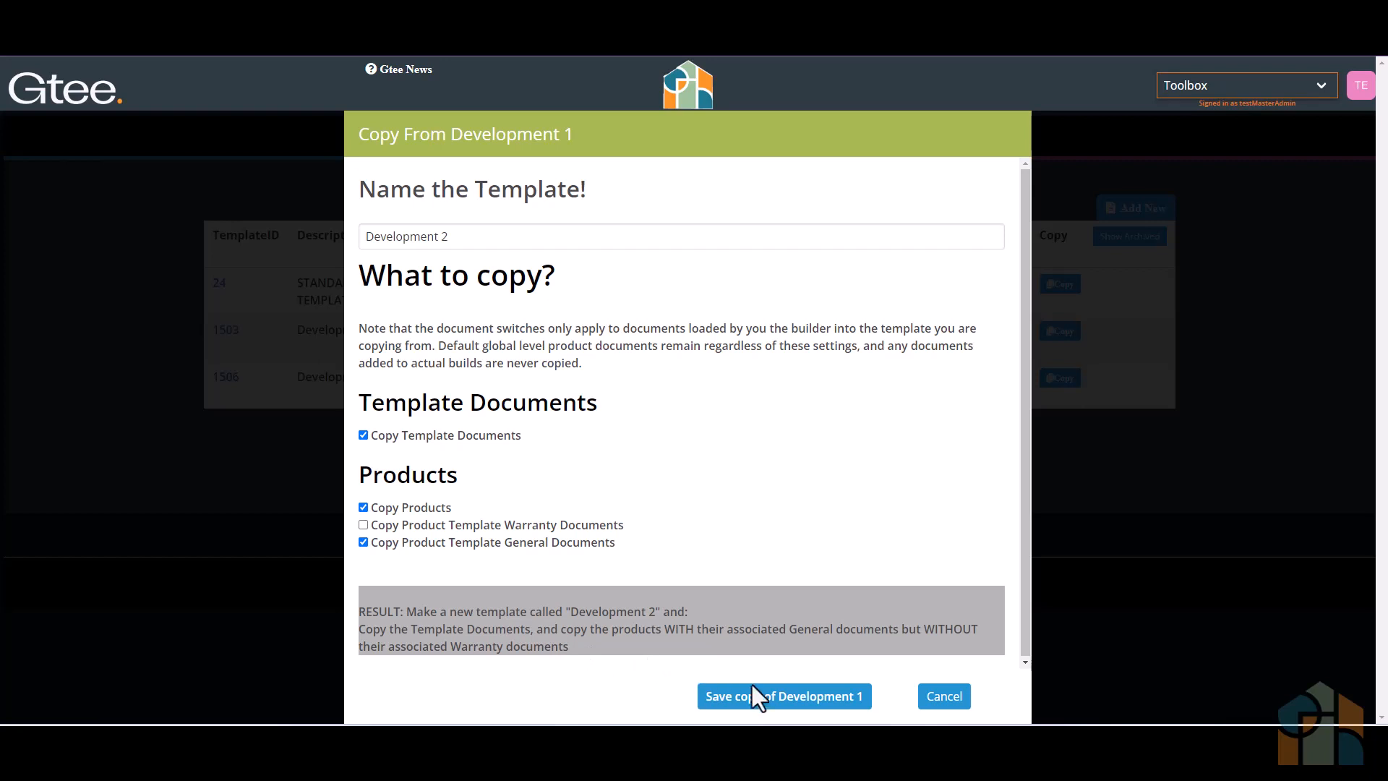
{"action": "left_click", "coordinate": [771, 697]}
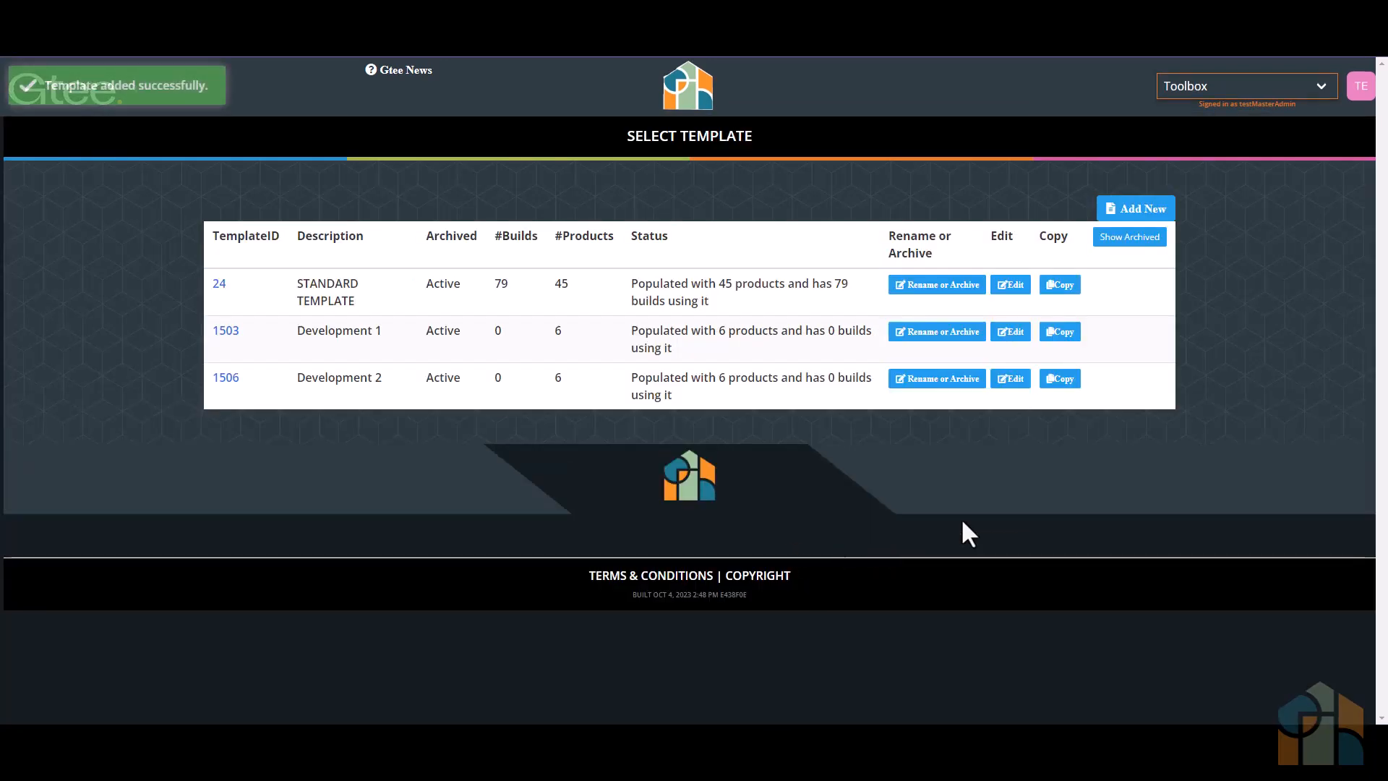
- Replace Cheap Plastic baths with High End baths, found by searching for "high", in the interior products of Development 2
{"action": "left_click", "coordinate": [1010, 378]}
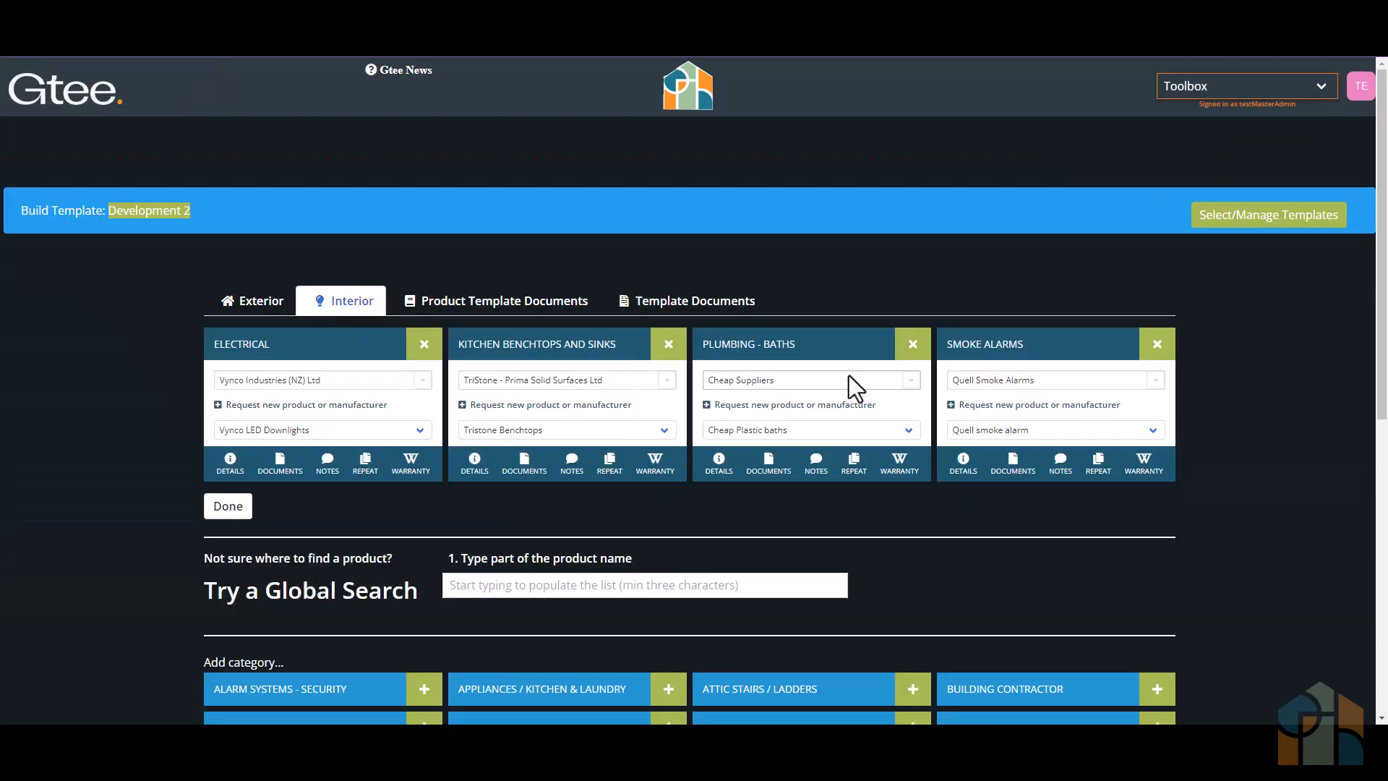
{"action": "left_click", "coordinate": [913, 344]}
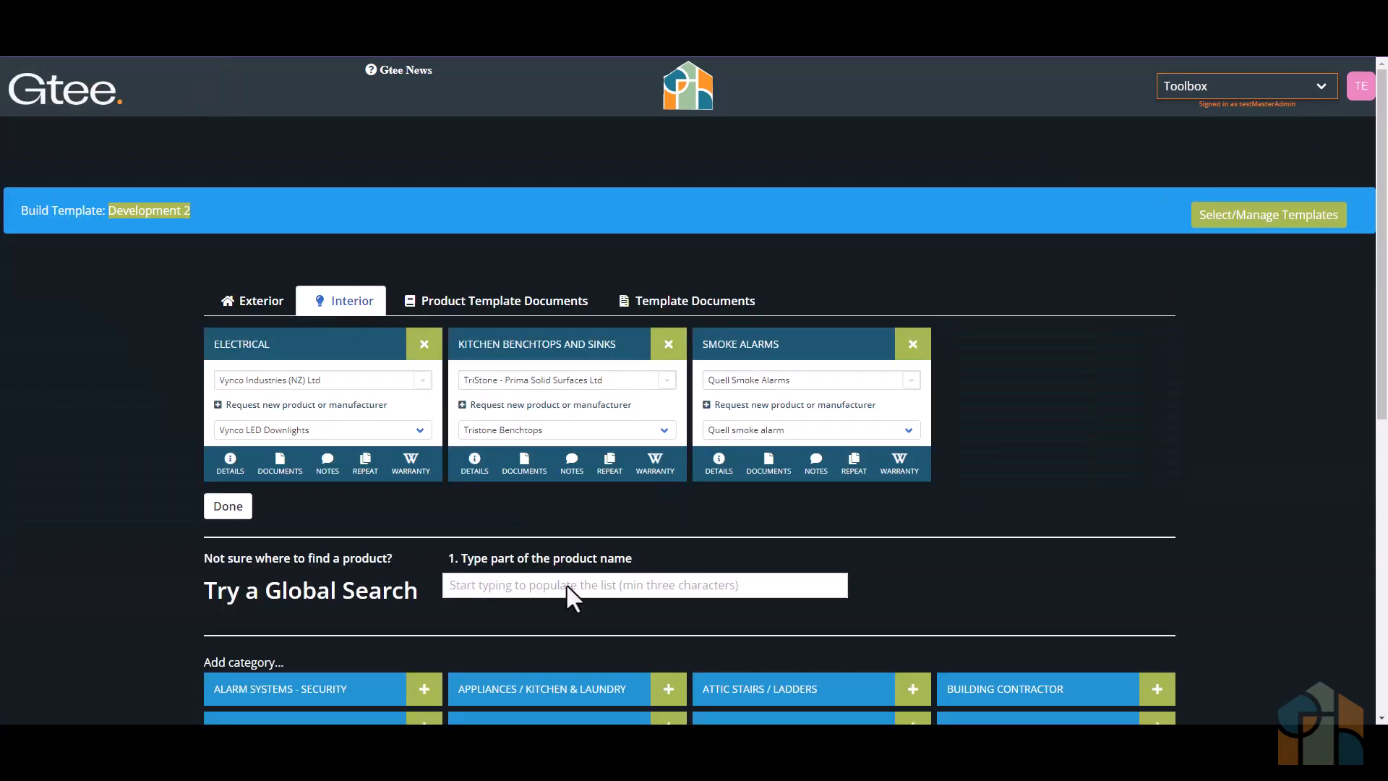
{"action": "left_click", "coordinate": [566, 583]}
{"action": "type", "text": "high"}
{"action": "left_click", "coordinate": [566, 617]}
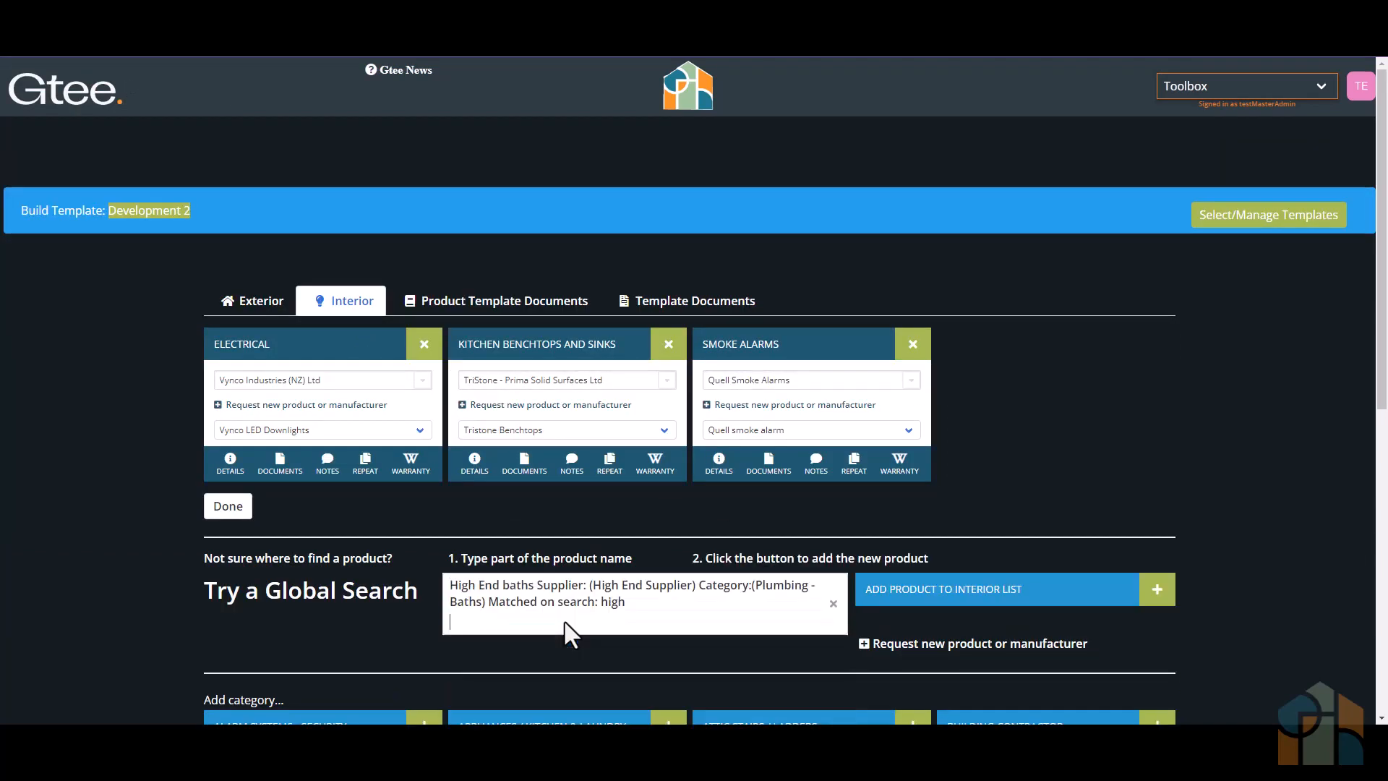
{"action": "left_click", "coordinate": [917, 593]}
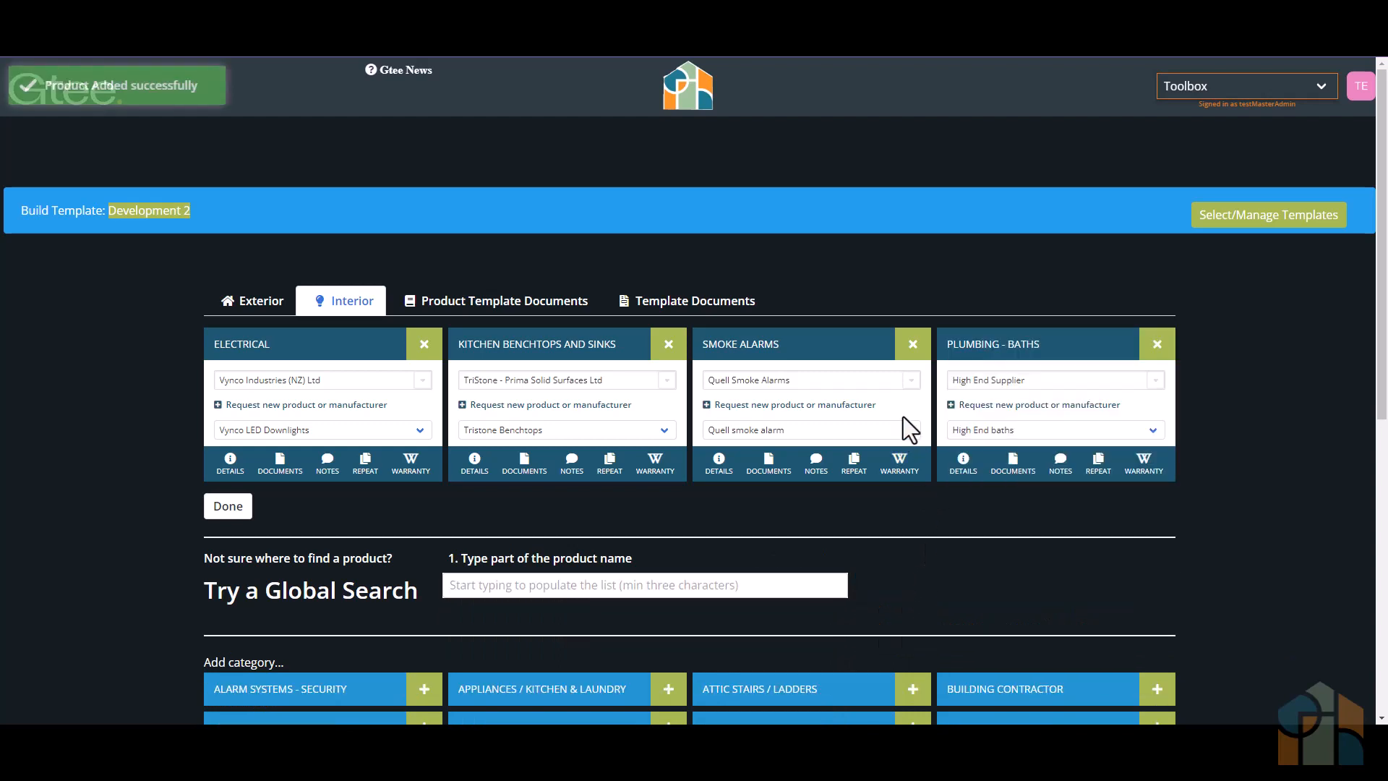
- Upload Pool and Spa Fencing Regulations.txt to Development 2's template documents and assign it to the Council Docs category
{"action": "left_click", "coordinate": [696, 301]}
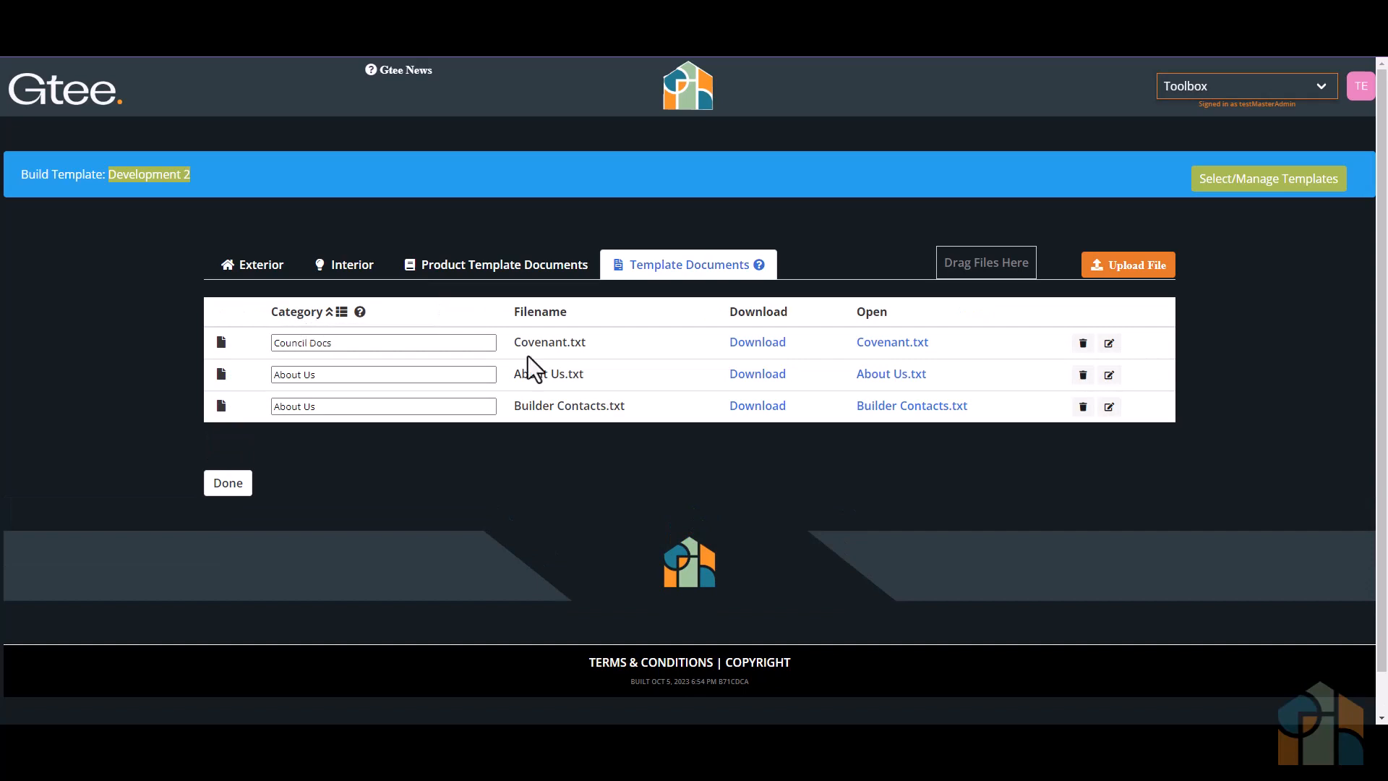
{"action": "left_click_drag", "start_coordinate": [1222, 463], "coordinate": [886, 380]}
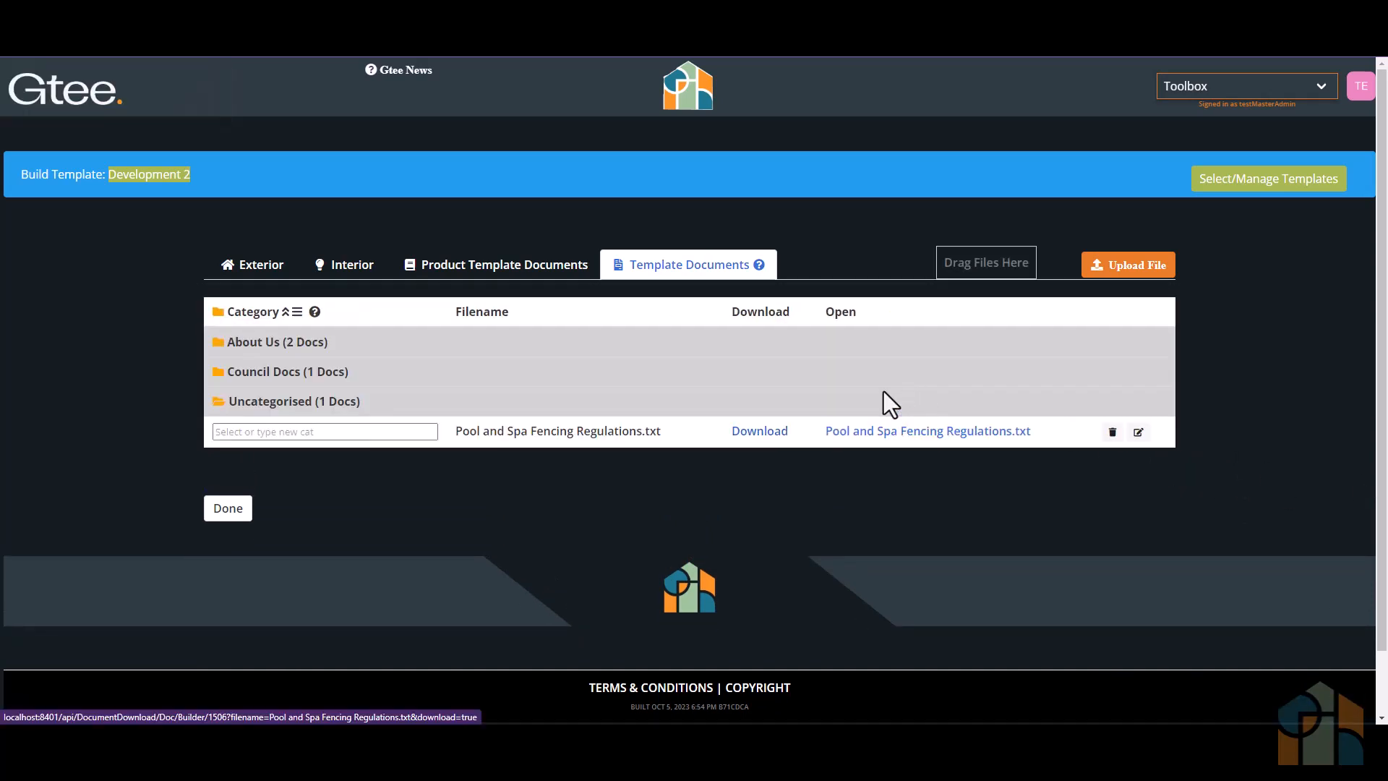
{"action": "left_click", "coordinate": [428, 431]}
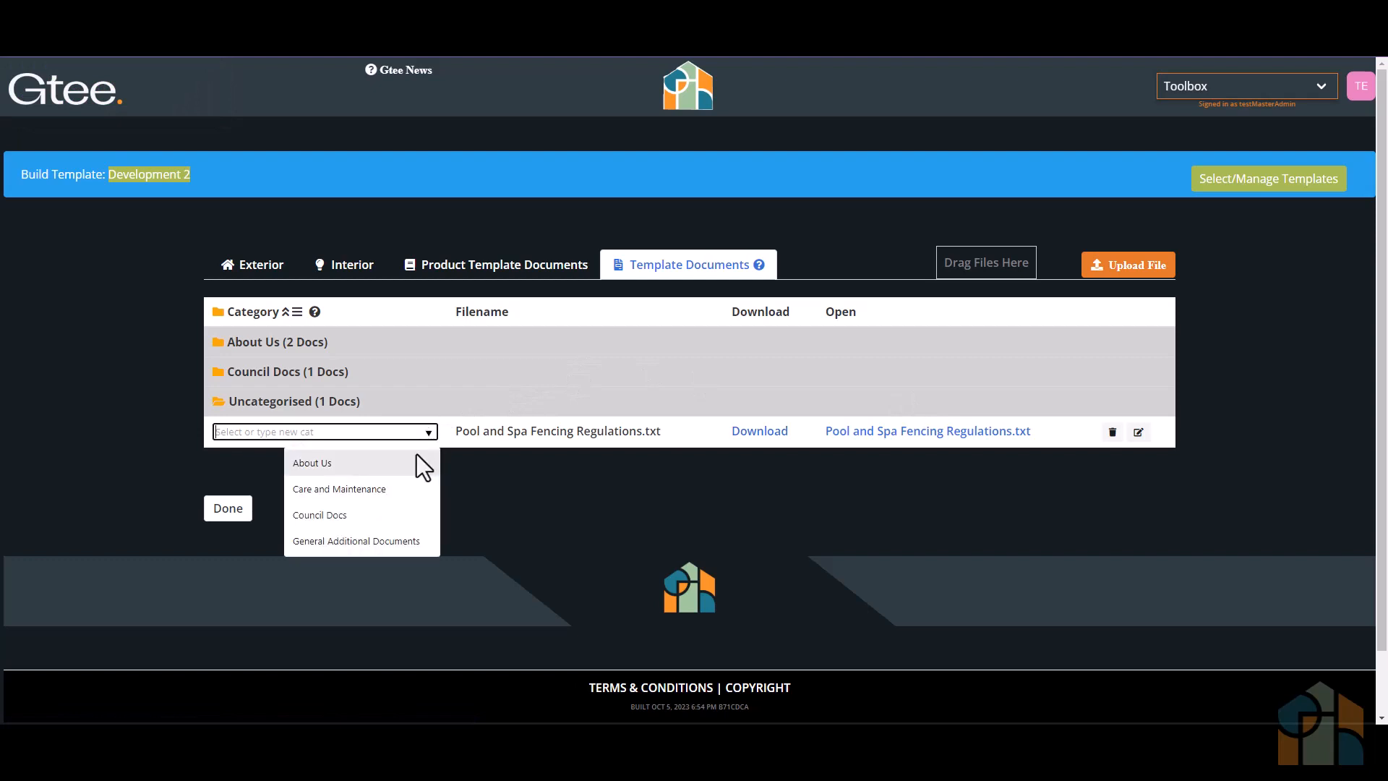
{"action": "left_click", "coordinate": [367, 520]}
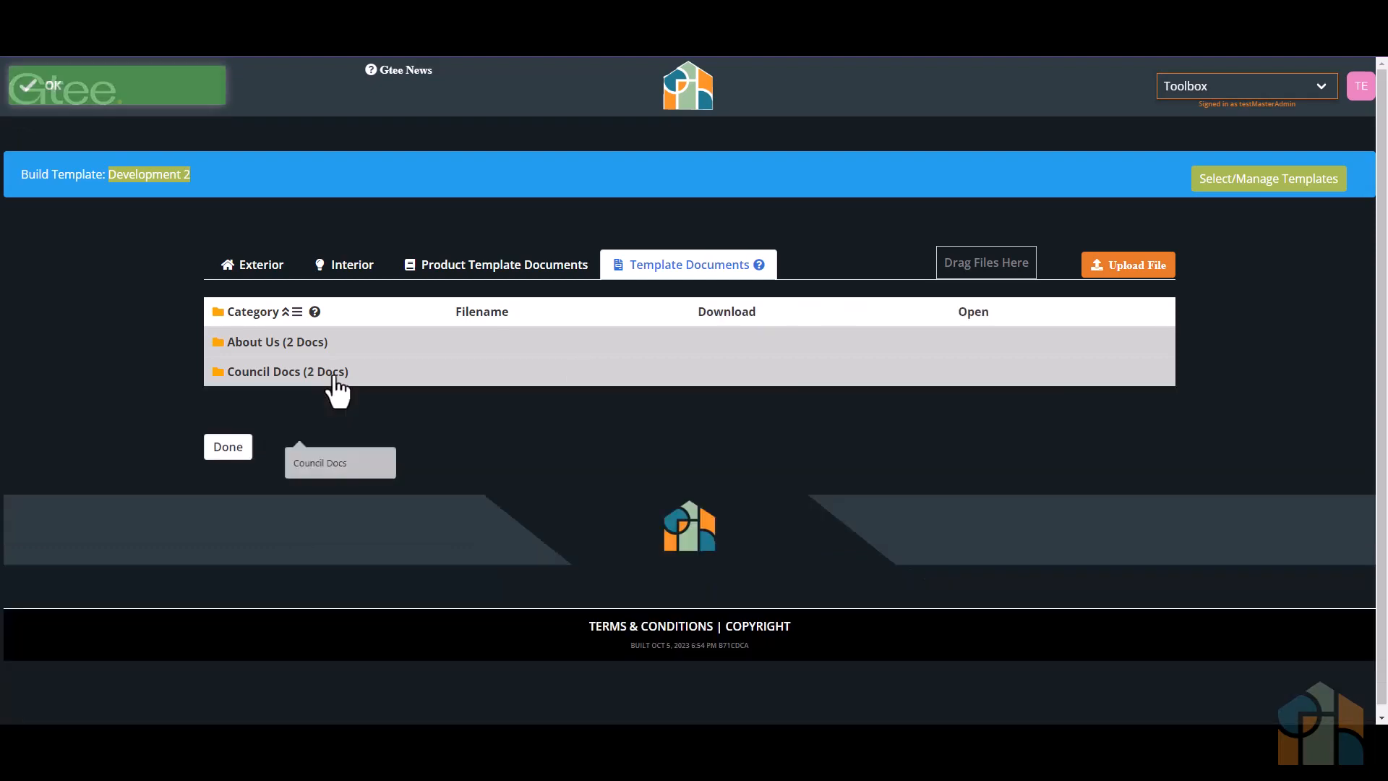
- Delete Covenant.txt from the Council Docs category of the Development 2 template documents
{"action": "left_click", "coordinate": [331, 377]}
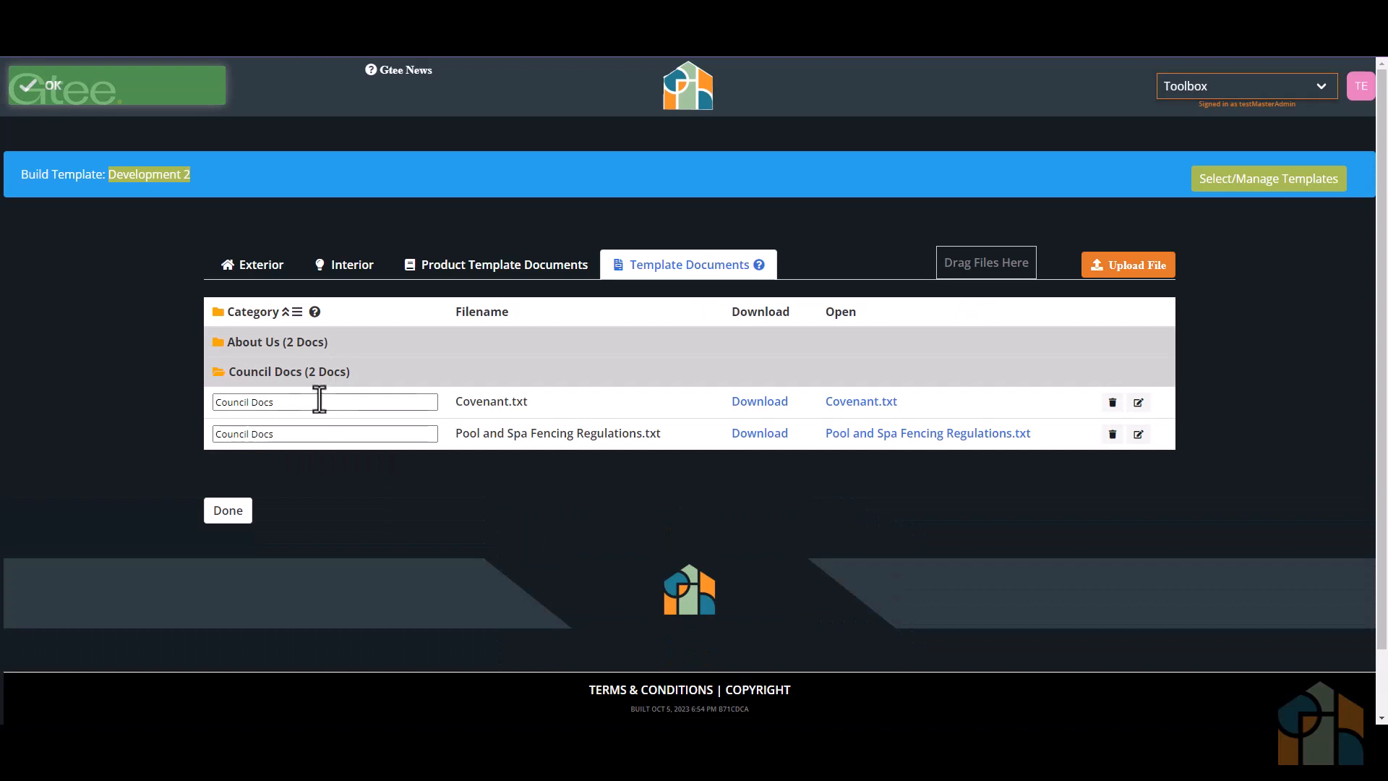
{"action": "left_click", "coordinate": [1113, 402]}
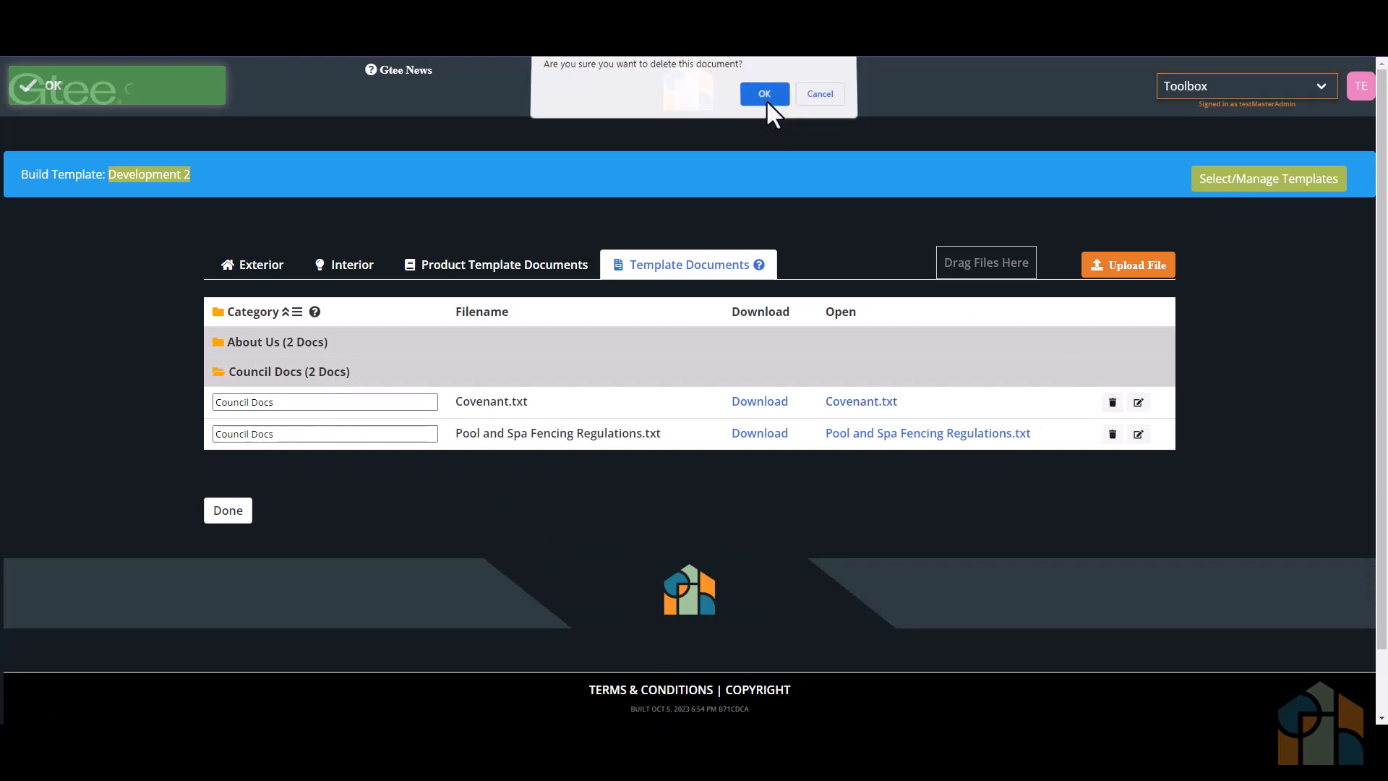
{"action": "left_click", "coordinate": [764, 94]}
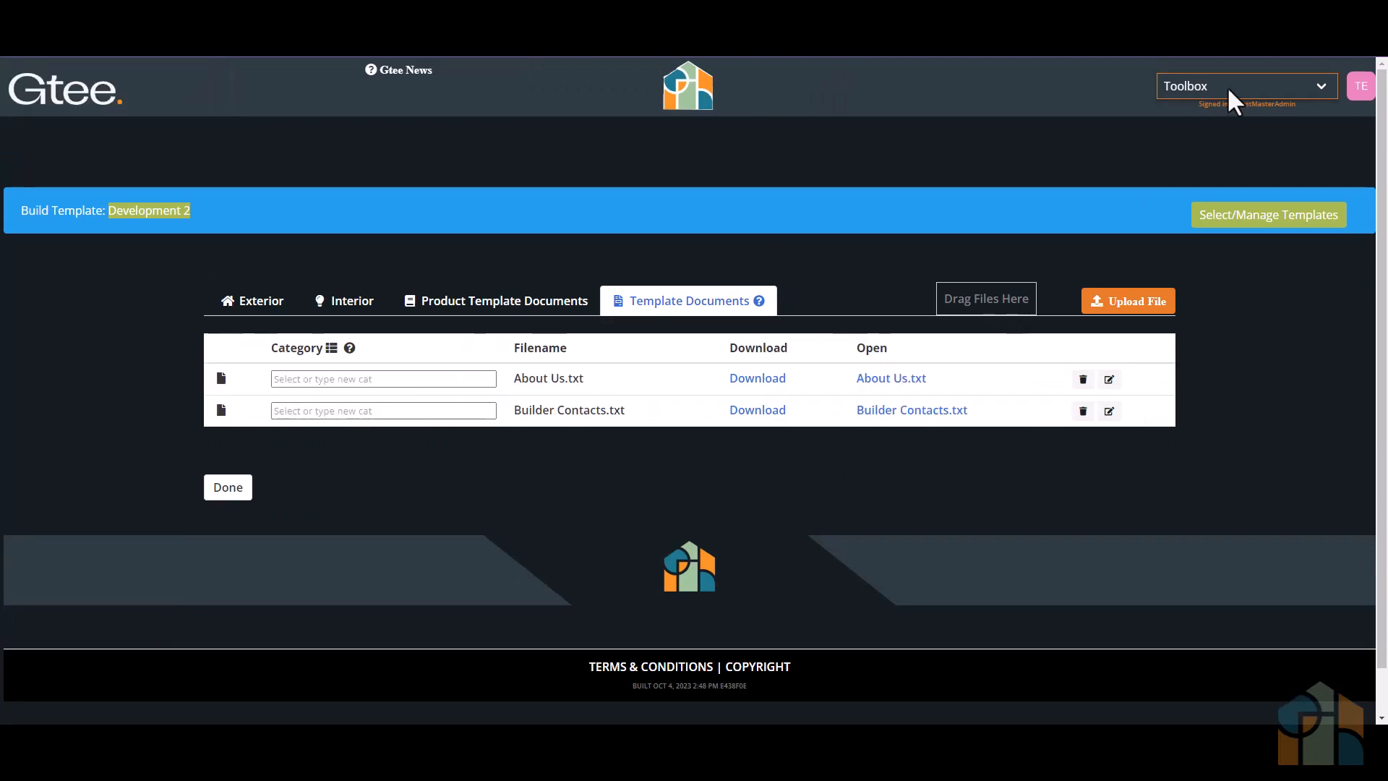
- Add a new build with the reference Build1 Development and submit it using the Development 1 template
{"action": "left_click", "coordinate": [1238, 86]}
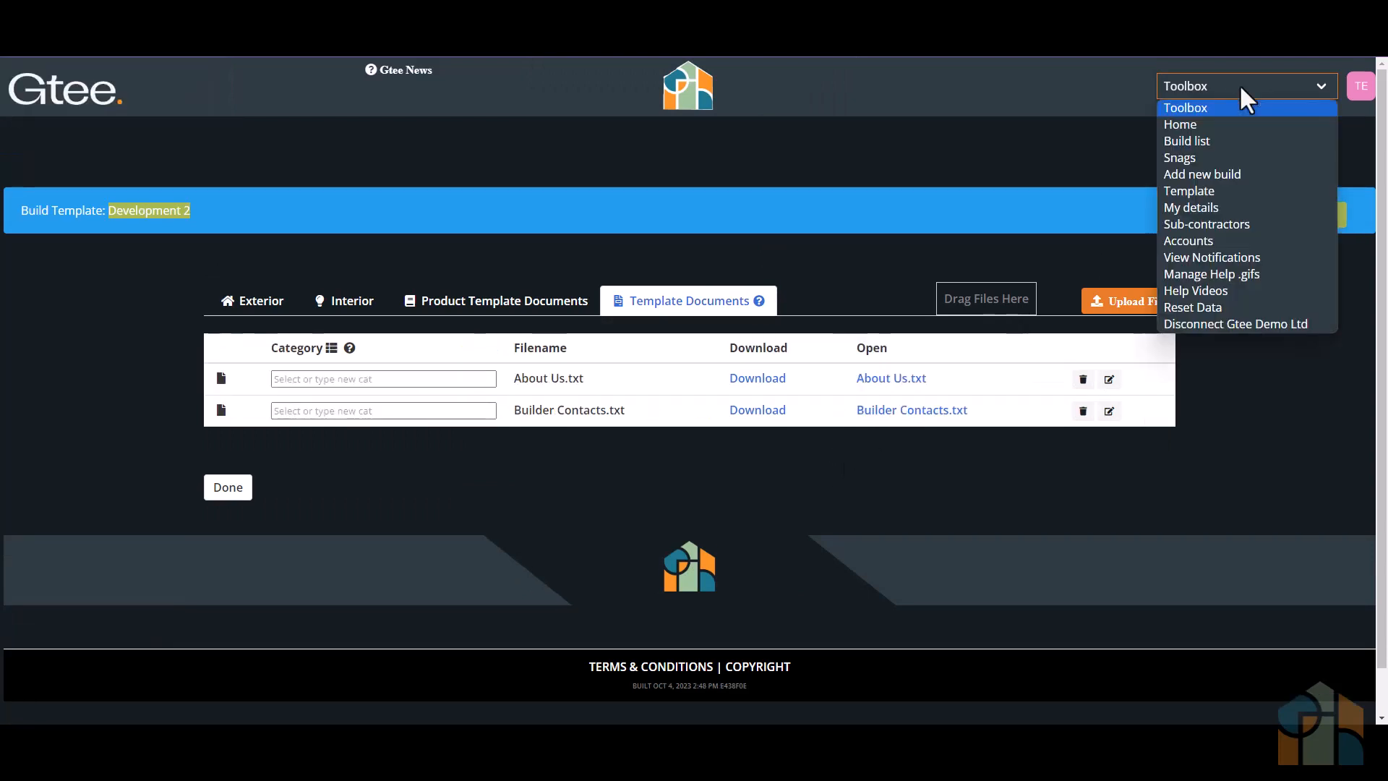
{"action": "left_click", "coordinate": [1193, 173]}
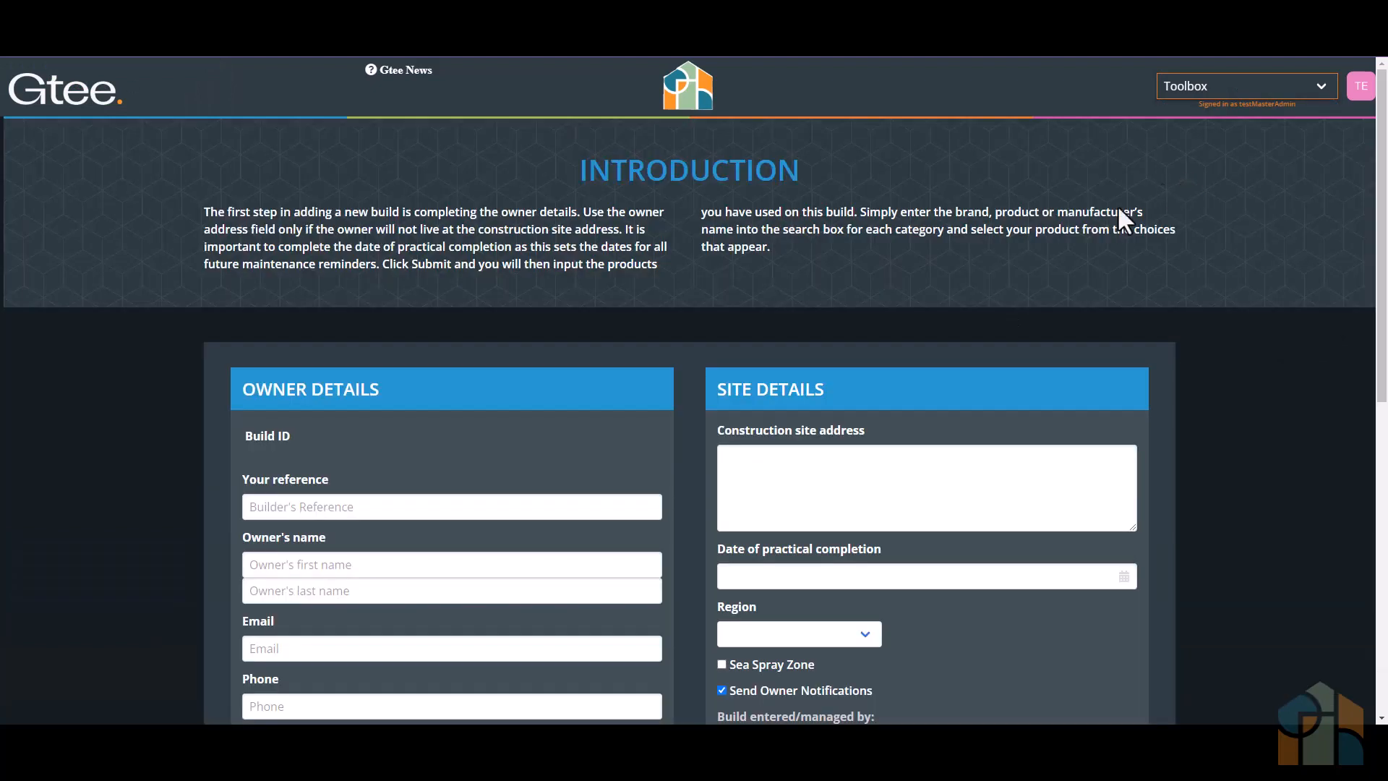
{"action": "left_click", "coordinate": [487, 509]}
{"action": "type", "text": "Build1 Develo"}
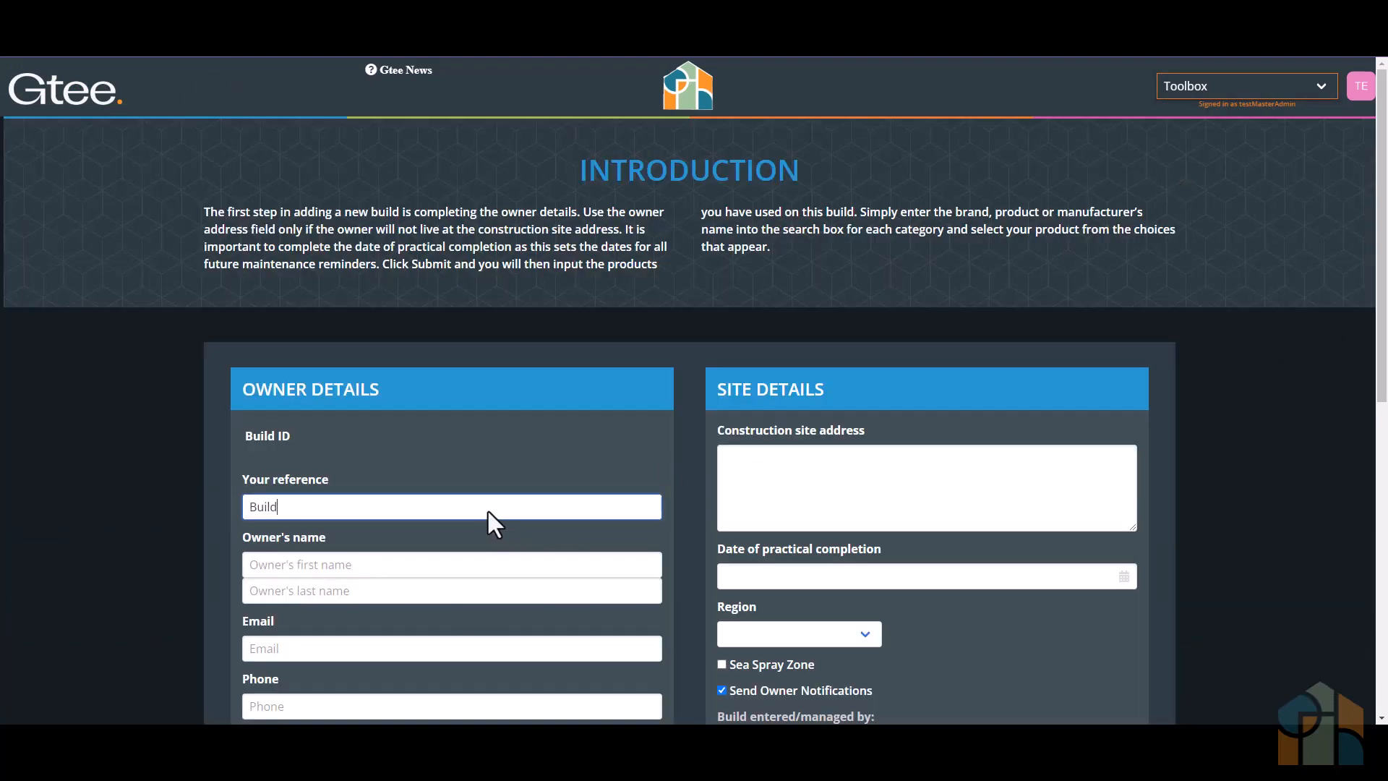
{"action": "type", "text": "pment"}
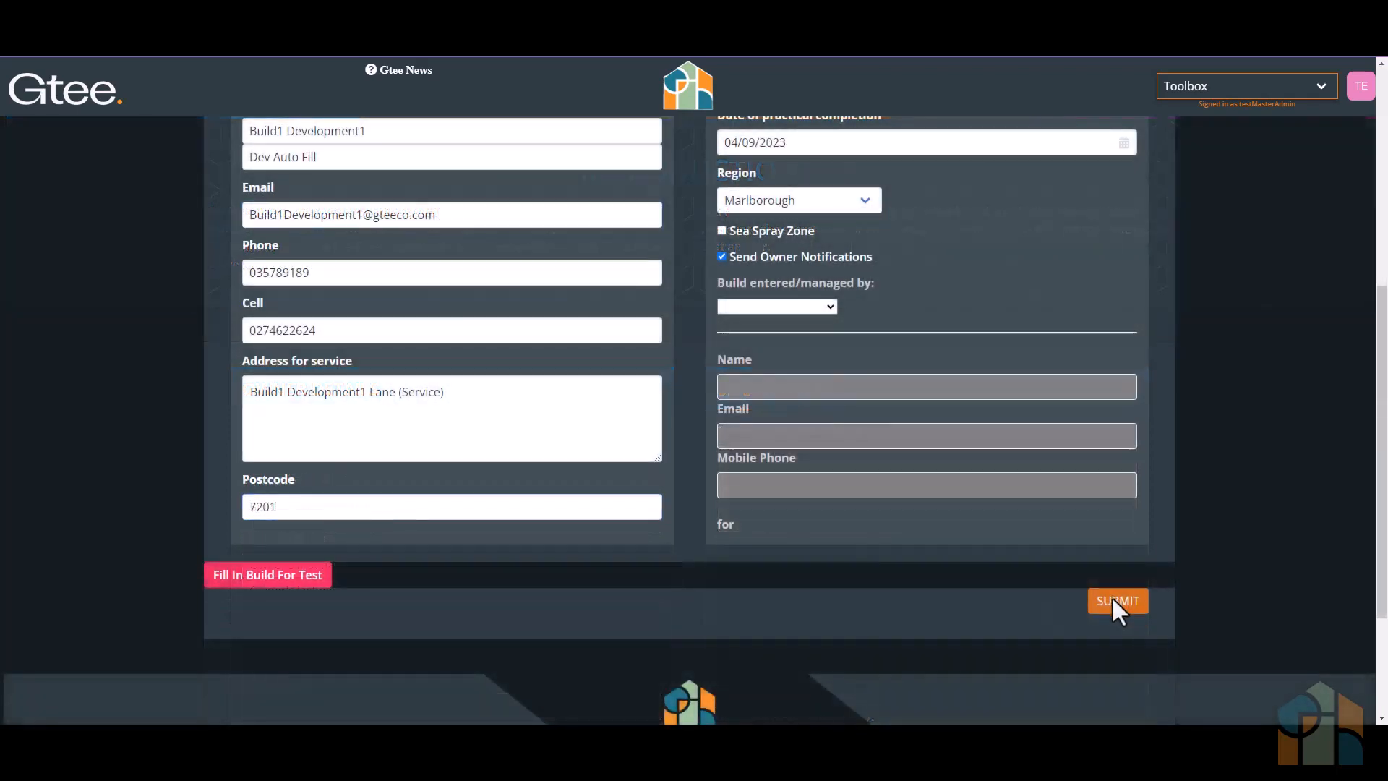
{"action": "left_click", "coordinate": [1113, 601]}
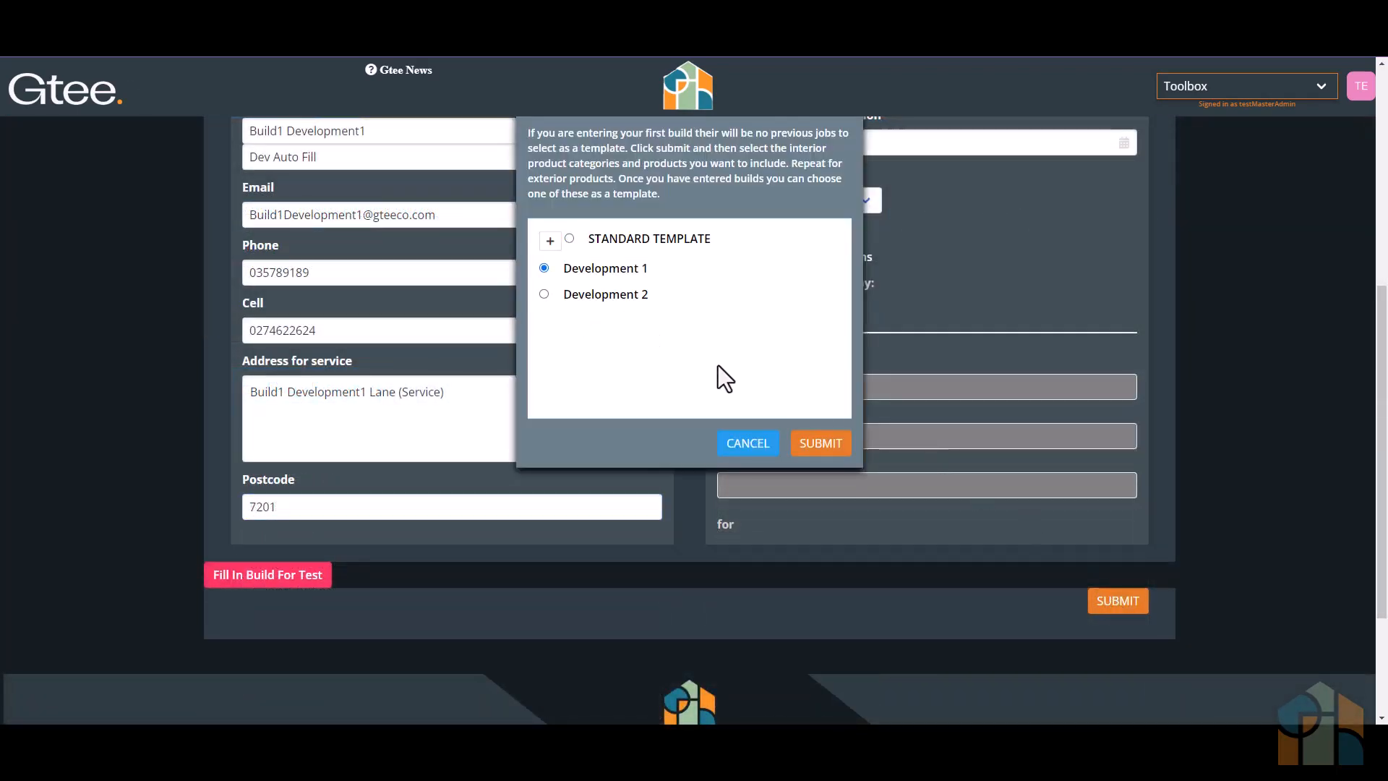
{"action": "left_click", "coordinate": [821, 443]}
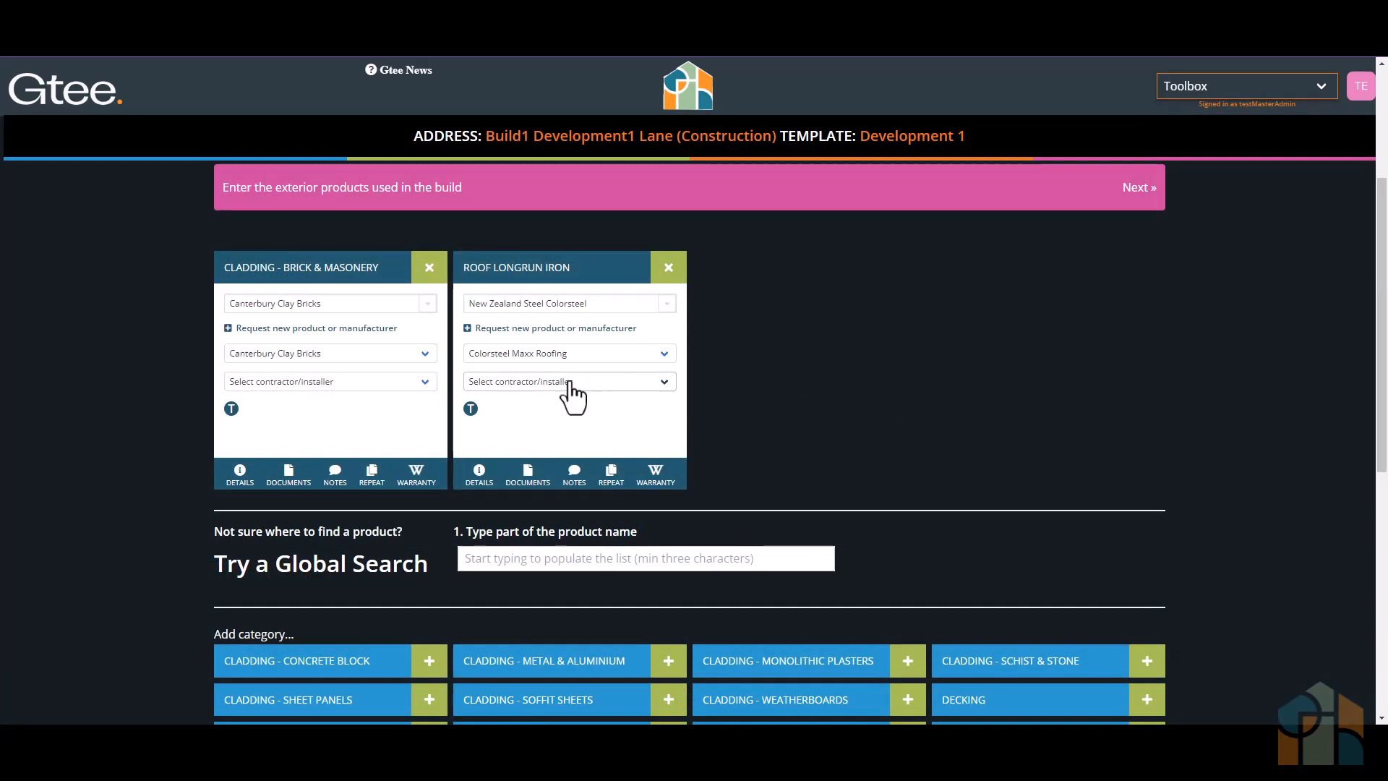
- Review the Build1 build's exterior and interior products and the template documents in its About Us and Council Docs categories
{"action": "mouse_move", "coordinate": [469, 414]}
{"action": "left_click", "coordinate": [1138, 206]}
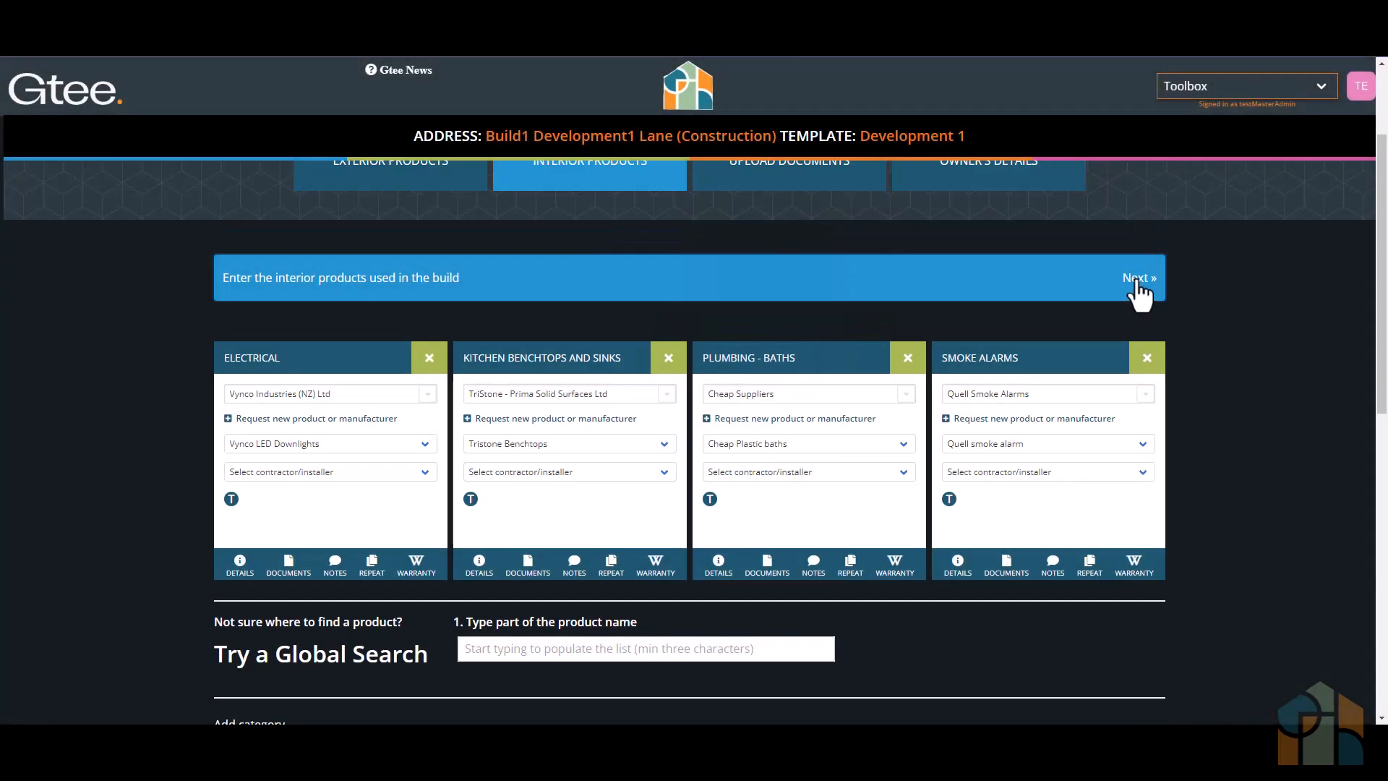
{"action": "left_click", "coordinate": [1139, 289]}
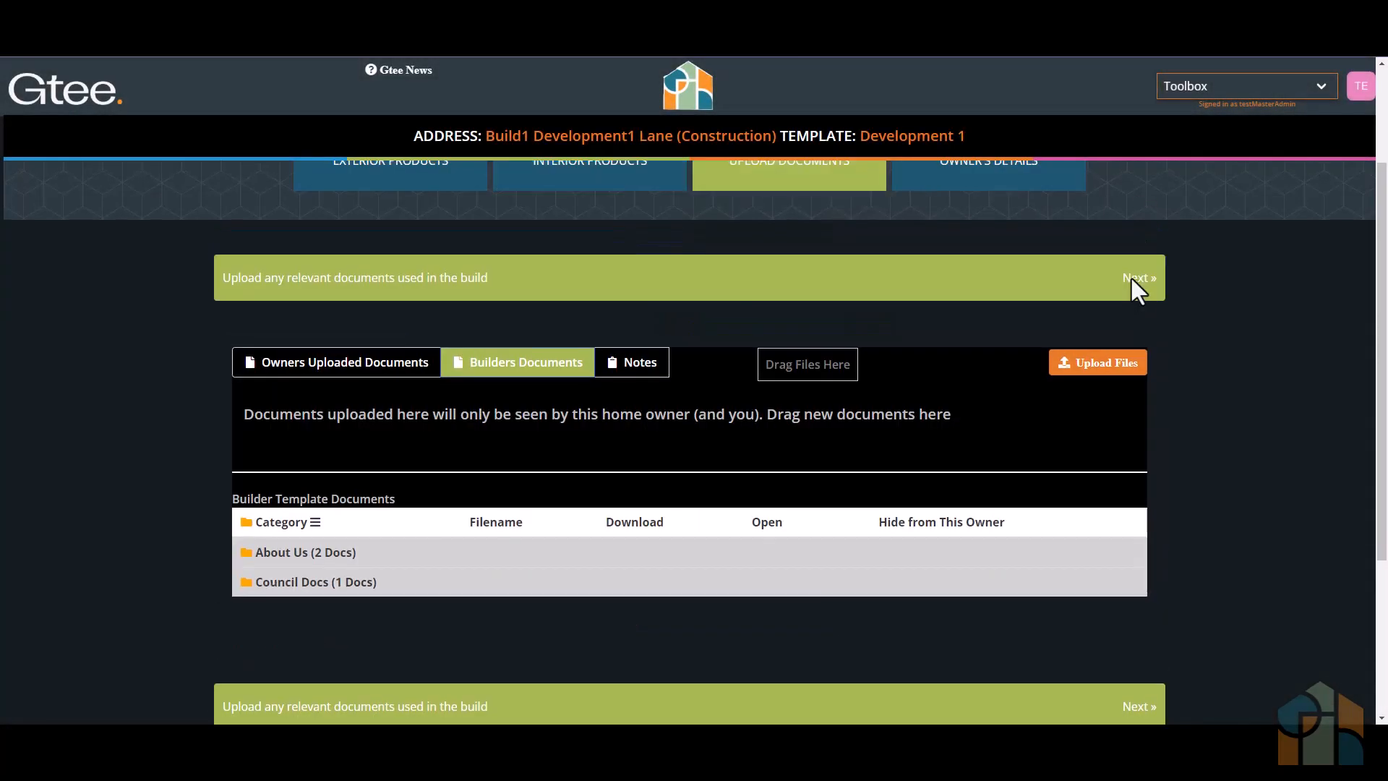
{"action": "left_click", "coordinate": [247, 554]}
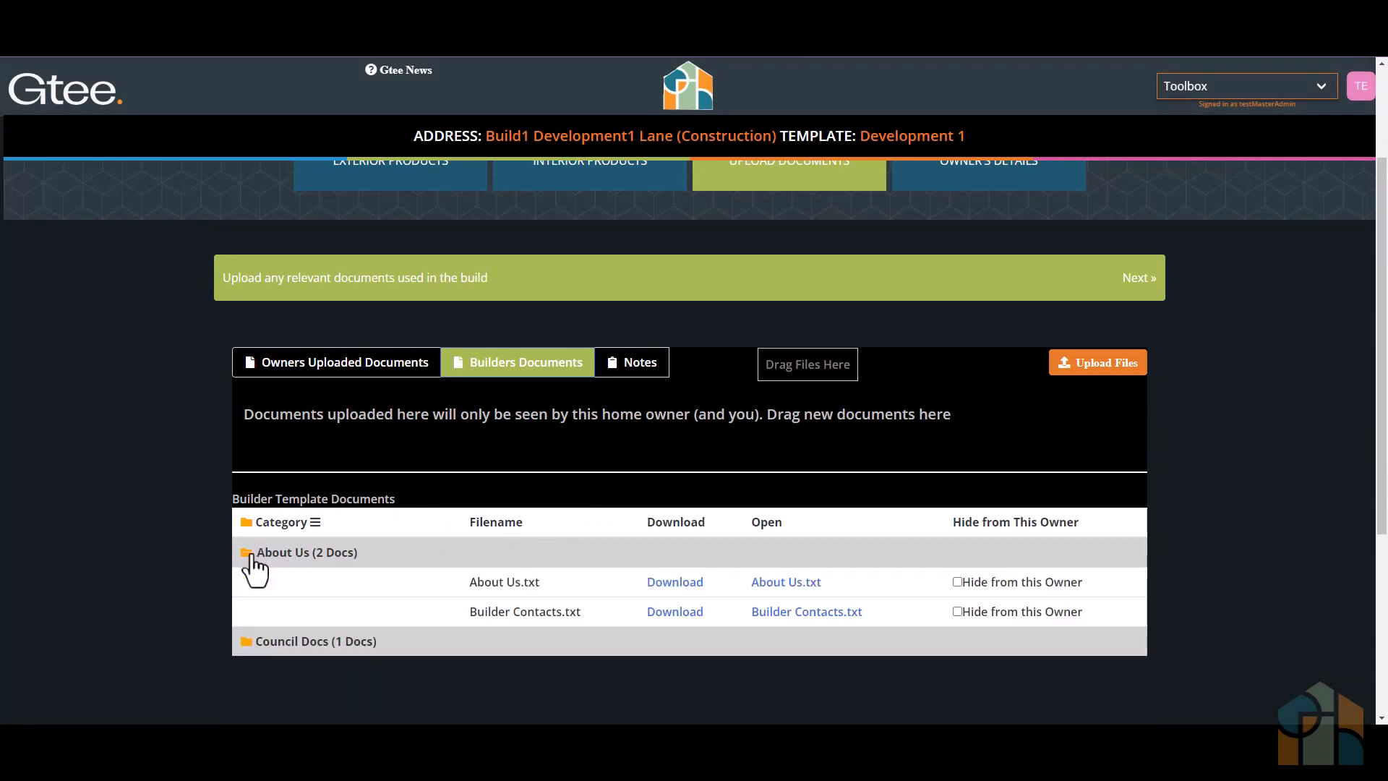
{"action": "left_click", "coordinate": [250, 554]}
{"action": "left_click", "coordinate": [247, 583]}
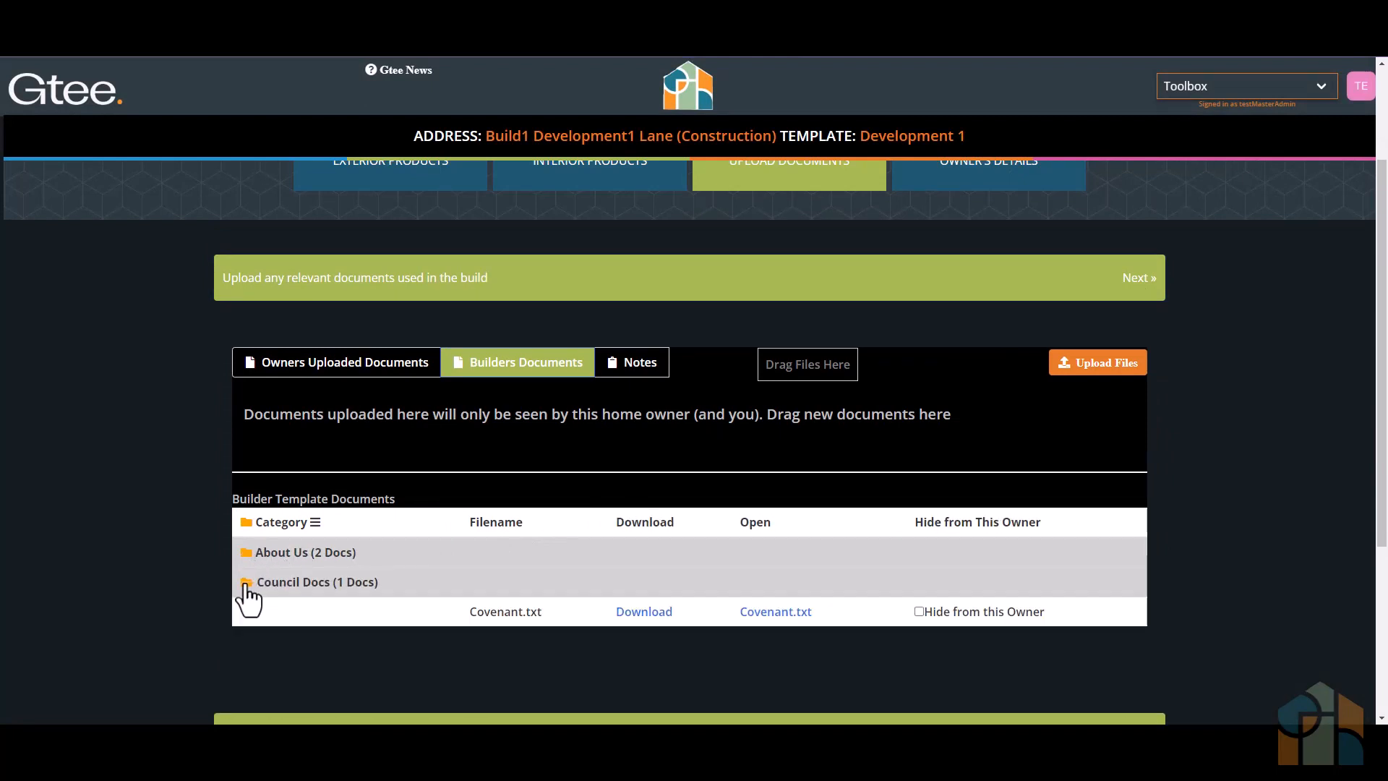
{"action": "left_click", "coordinate": [247, 584]}
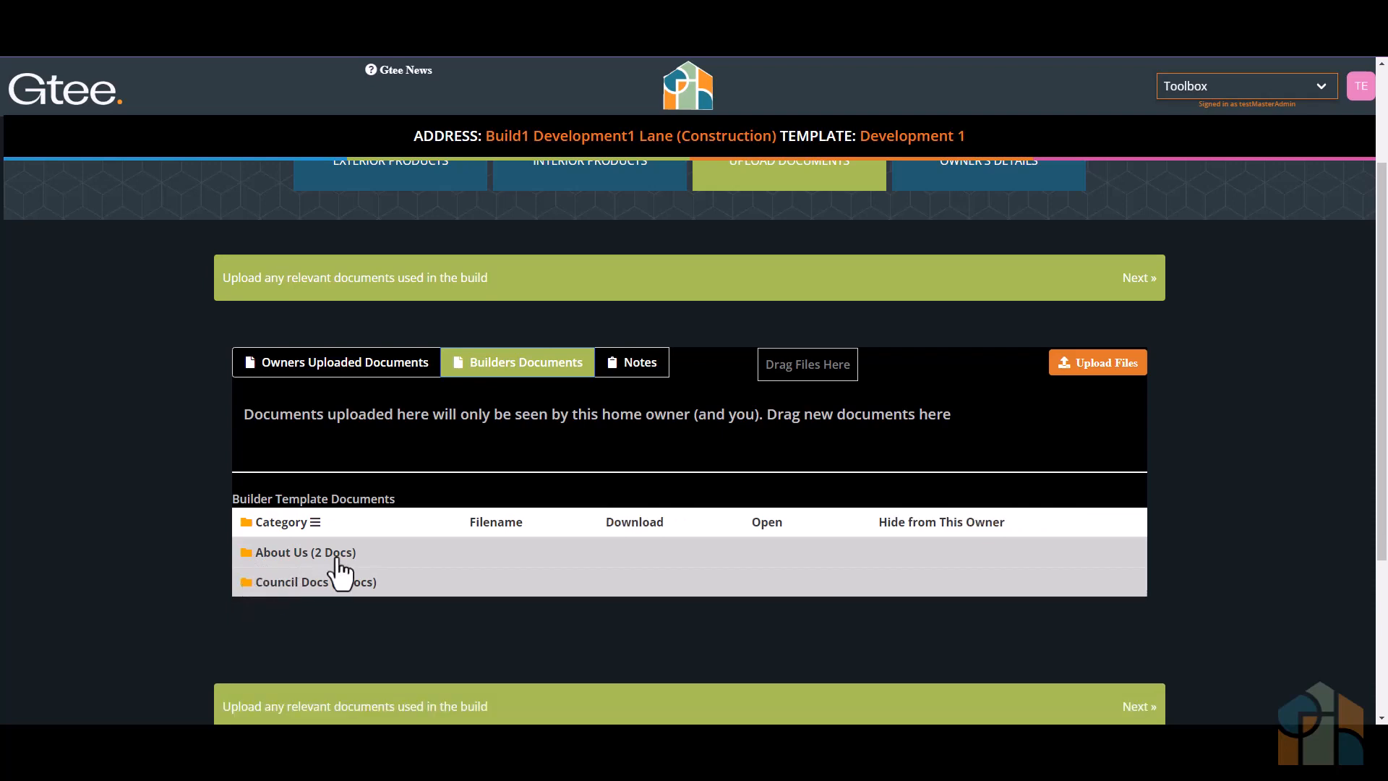
{"action": "left_click", "coordinate": [1140, 279]}
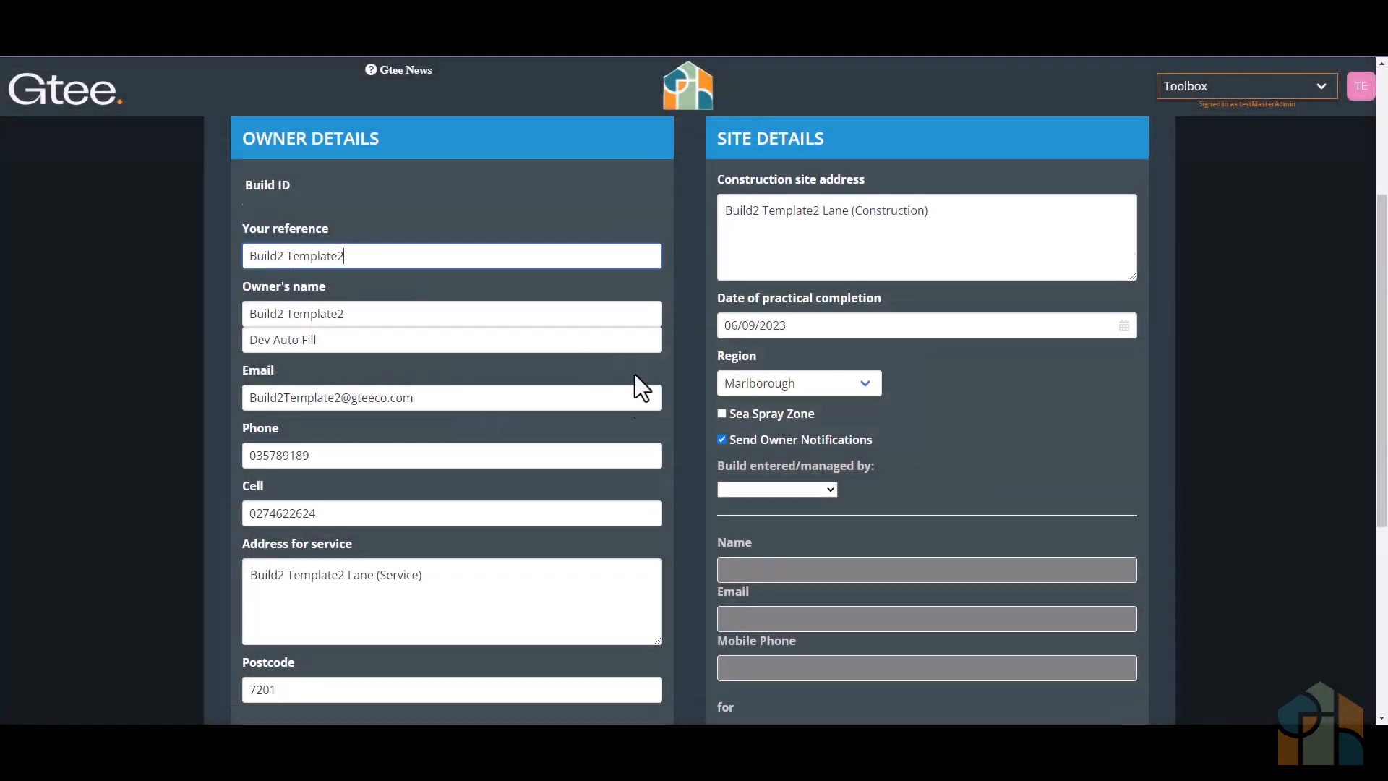
- Submit the new Build2 build with Development 2 selected as its template
{"action": "scroll", "coordinate": [887, 470], "scroll_direction": "down", "scroll_amount": 5}
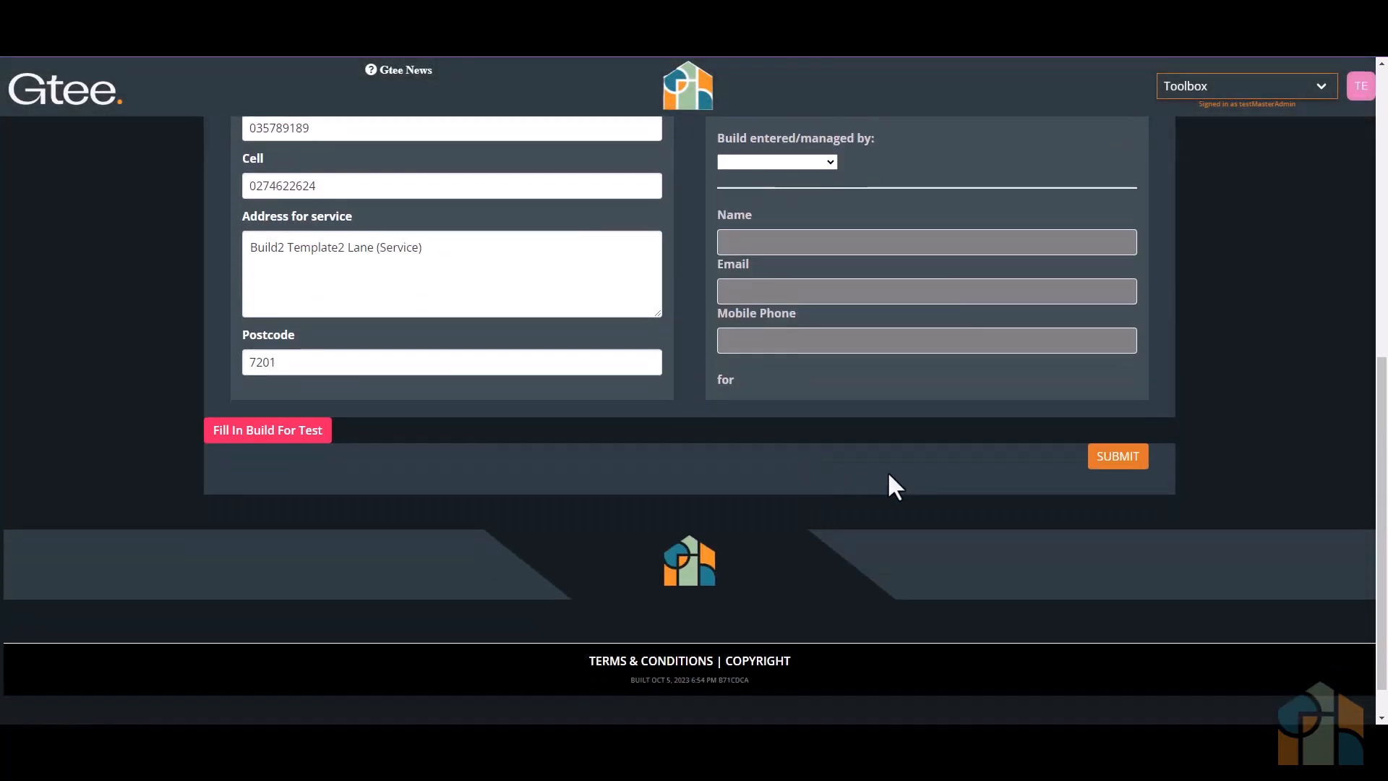
{"action": "left_click", "coordinate": [1118, 457]}
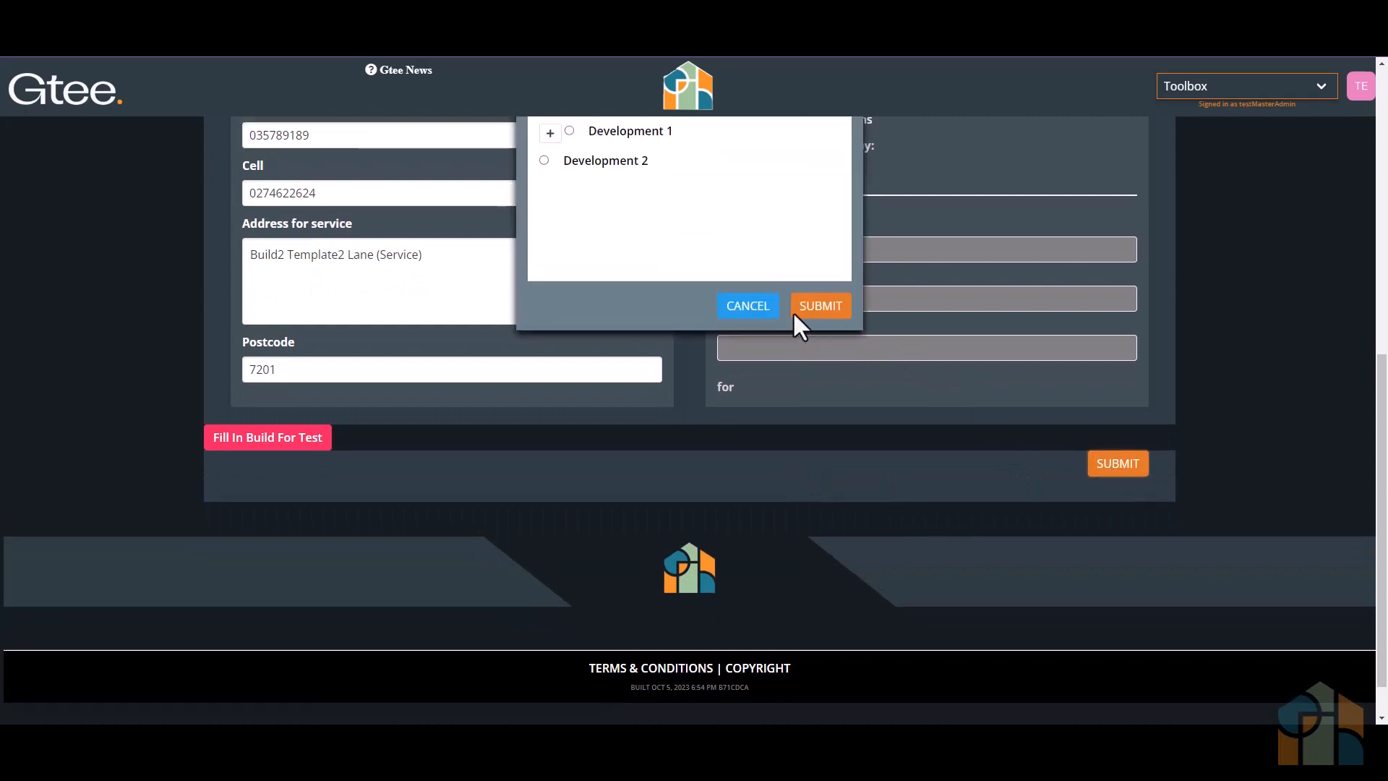
{"action": "scroll", "coordinate": [651, 289], "scroll_direction": "up", "scroll_amount": 2}
{"action": "left_click", "coordinate": [544, 298]}
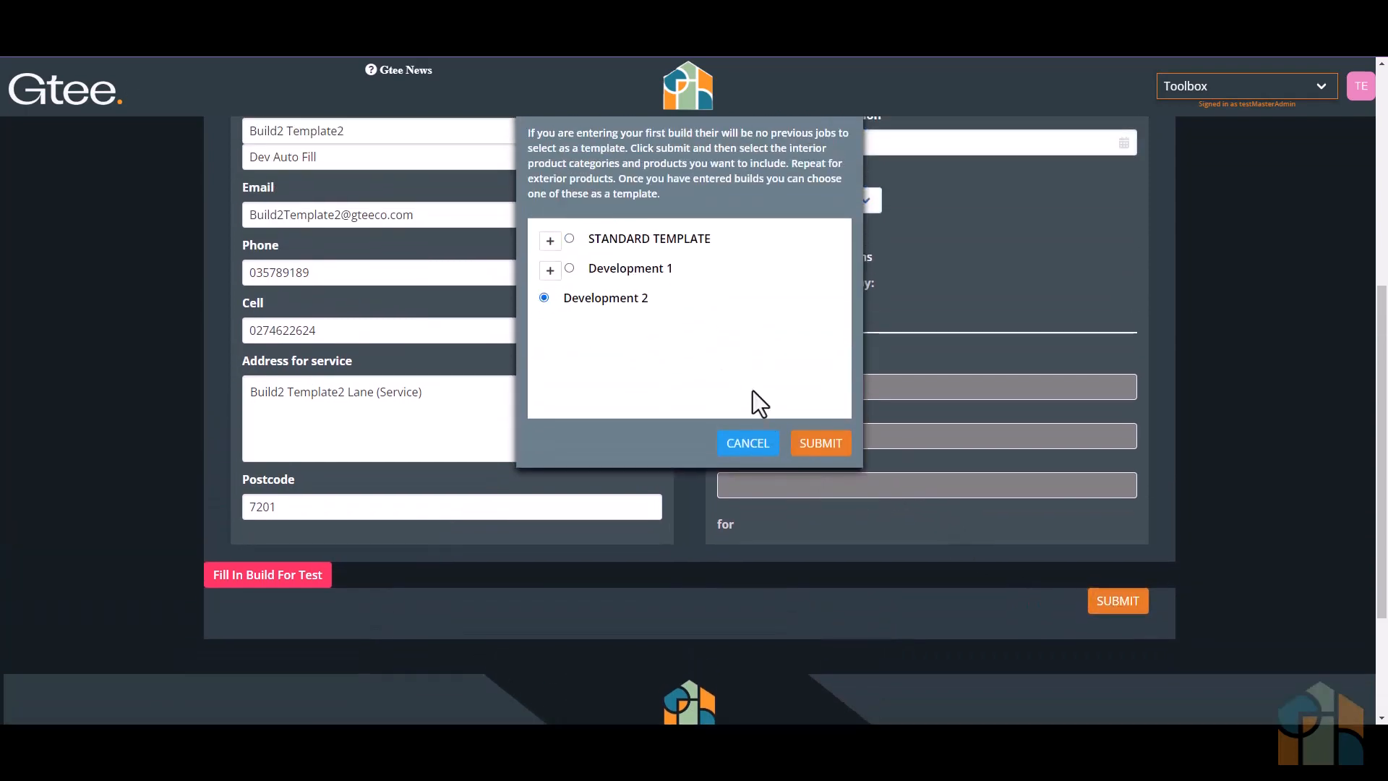
{"action": "left_click", "coordinate": [820, 443]}
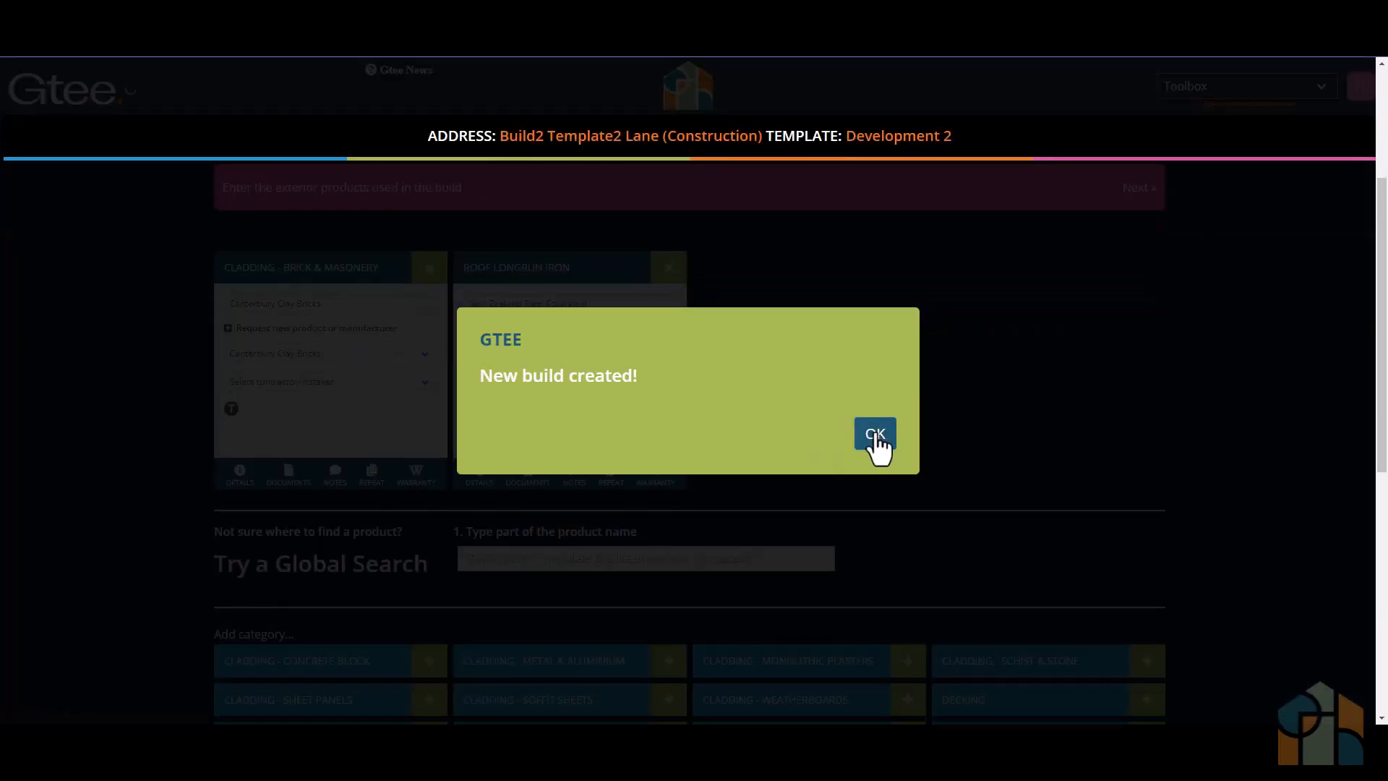
{"action": "left_click", "coordinate": [875, 434]}
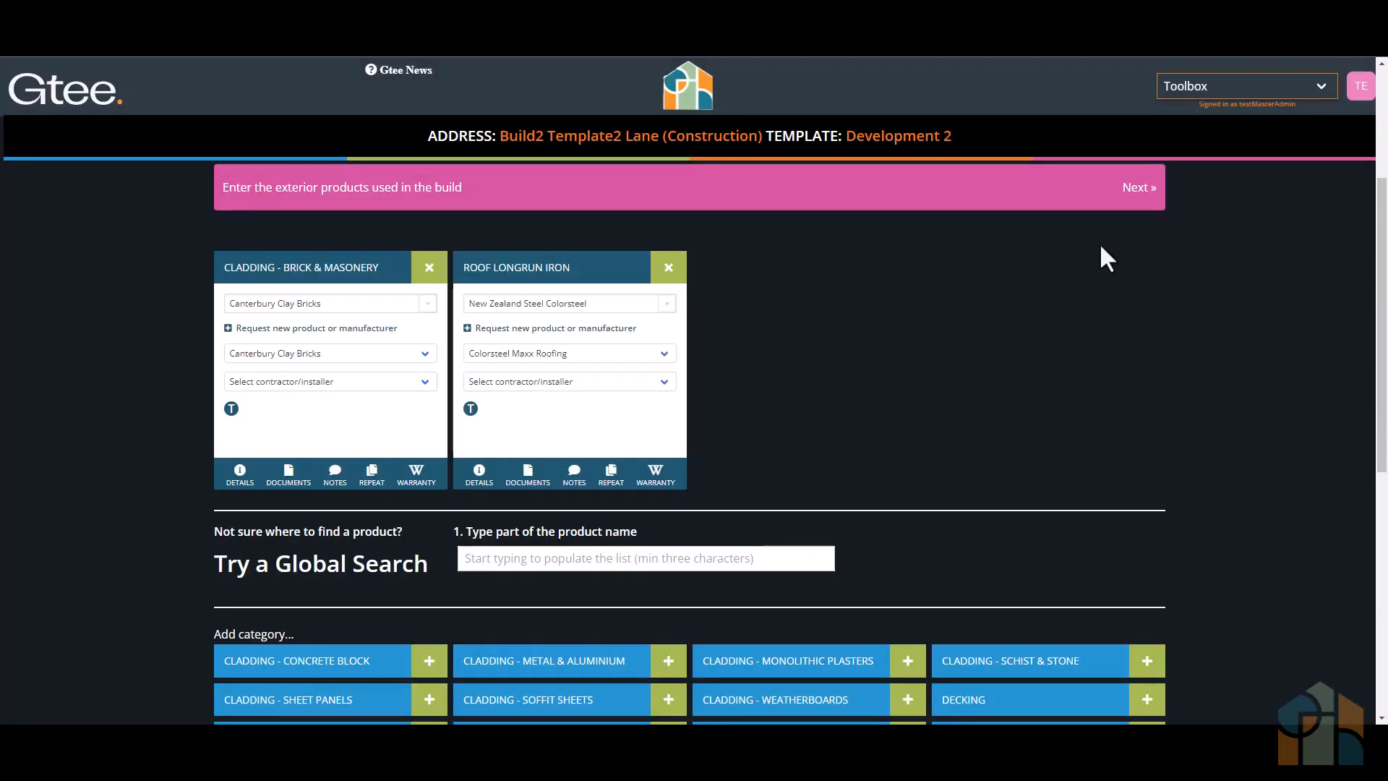
- Add Good Fire Box, found by searching for "Good Fire", to Build2's interior products and check the product's default documents
{"action": "left_click", "coordinate": [1134, 194]}
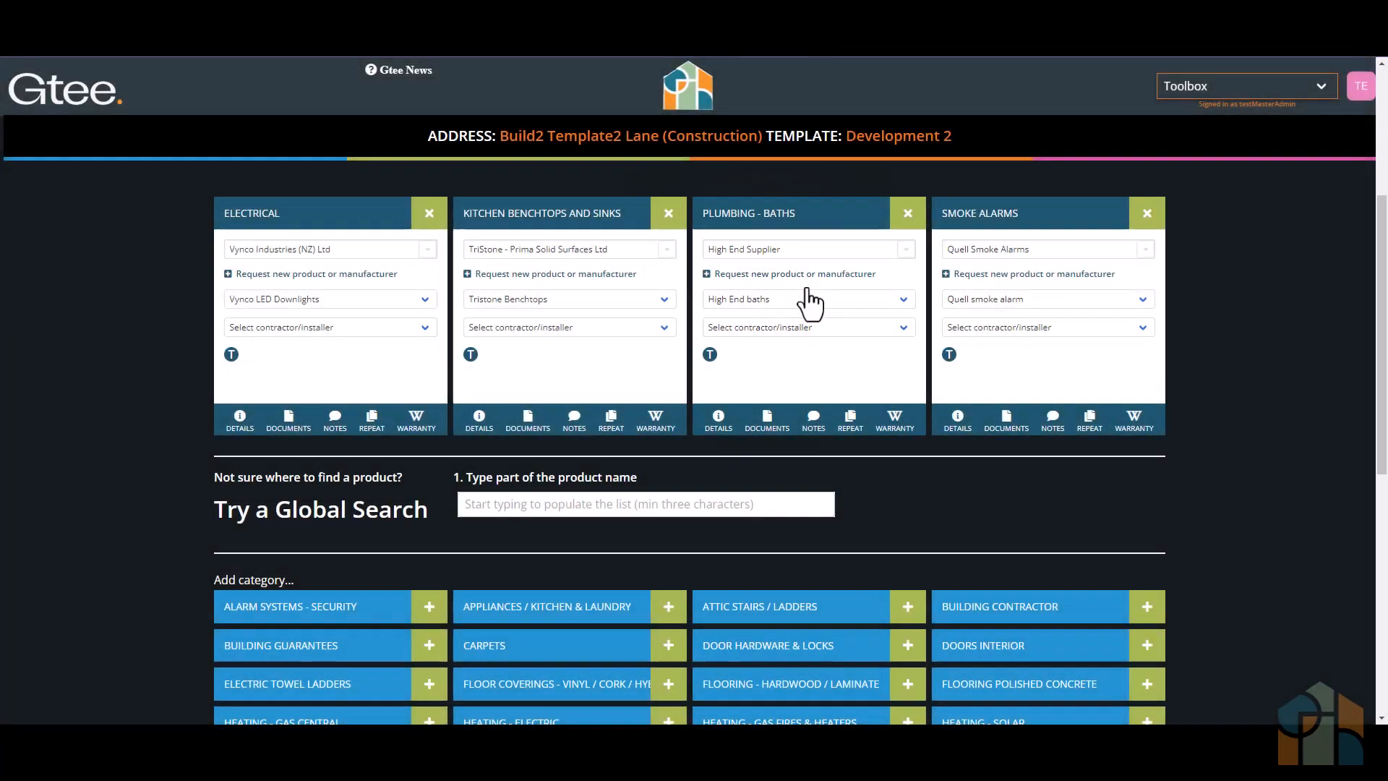
{"action": "left_click", "coordinate": [666, 504]}
{"action": "type", "text": "Good"}
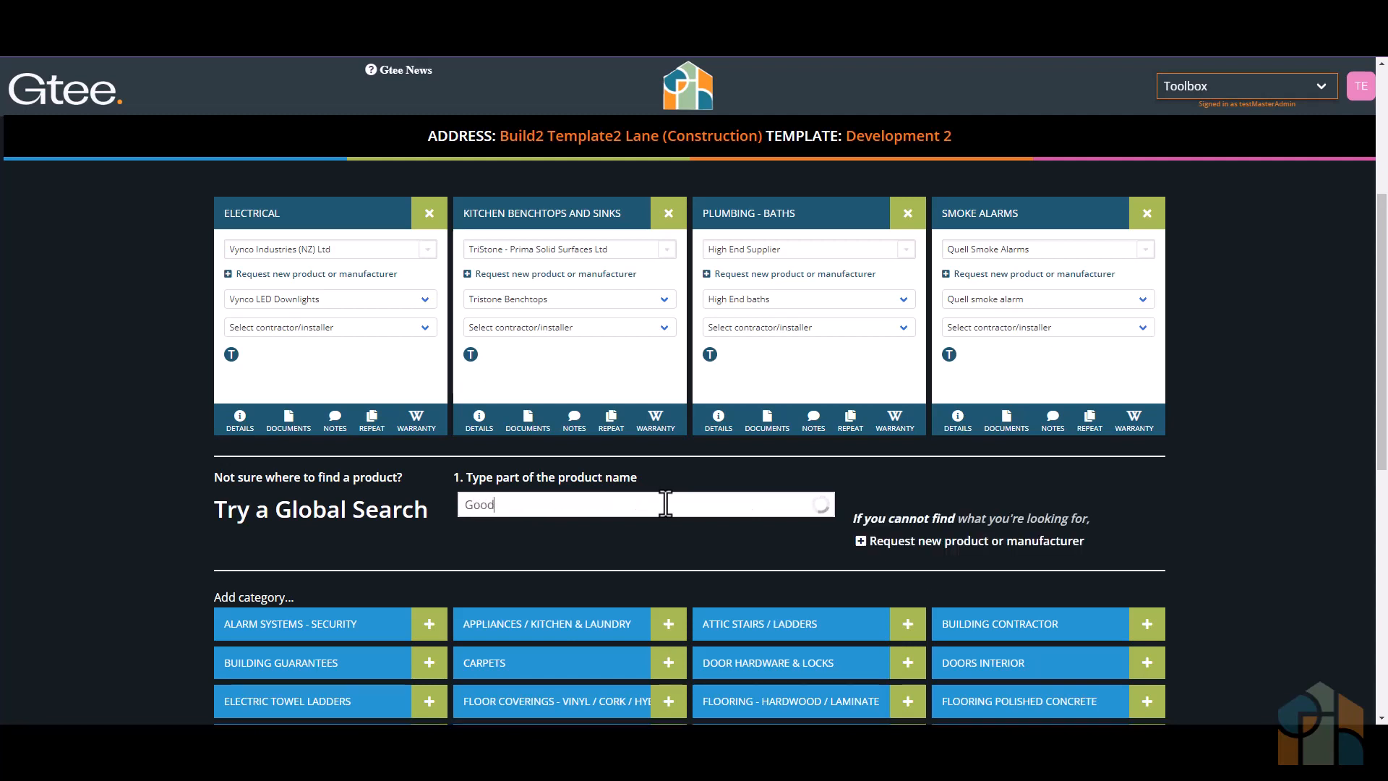
{"action": "type", "text": " Fire"}
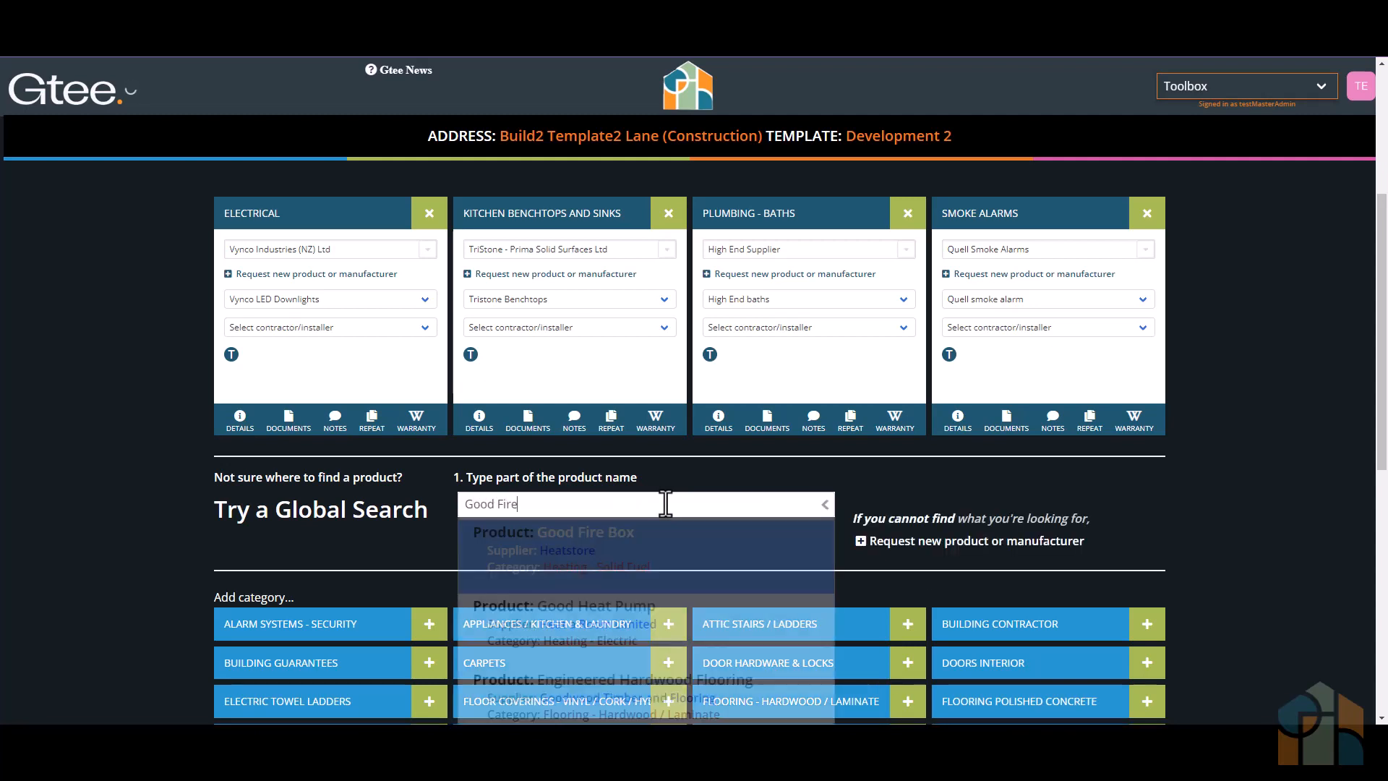
{"action": "left_click", "coordinate": [644, 557]}
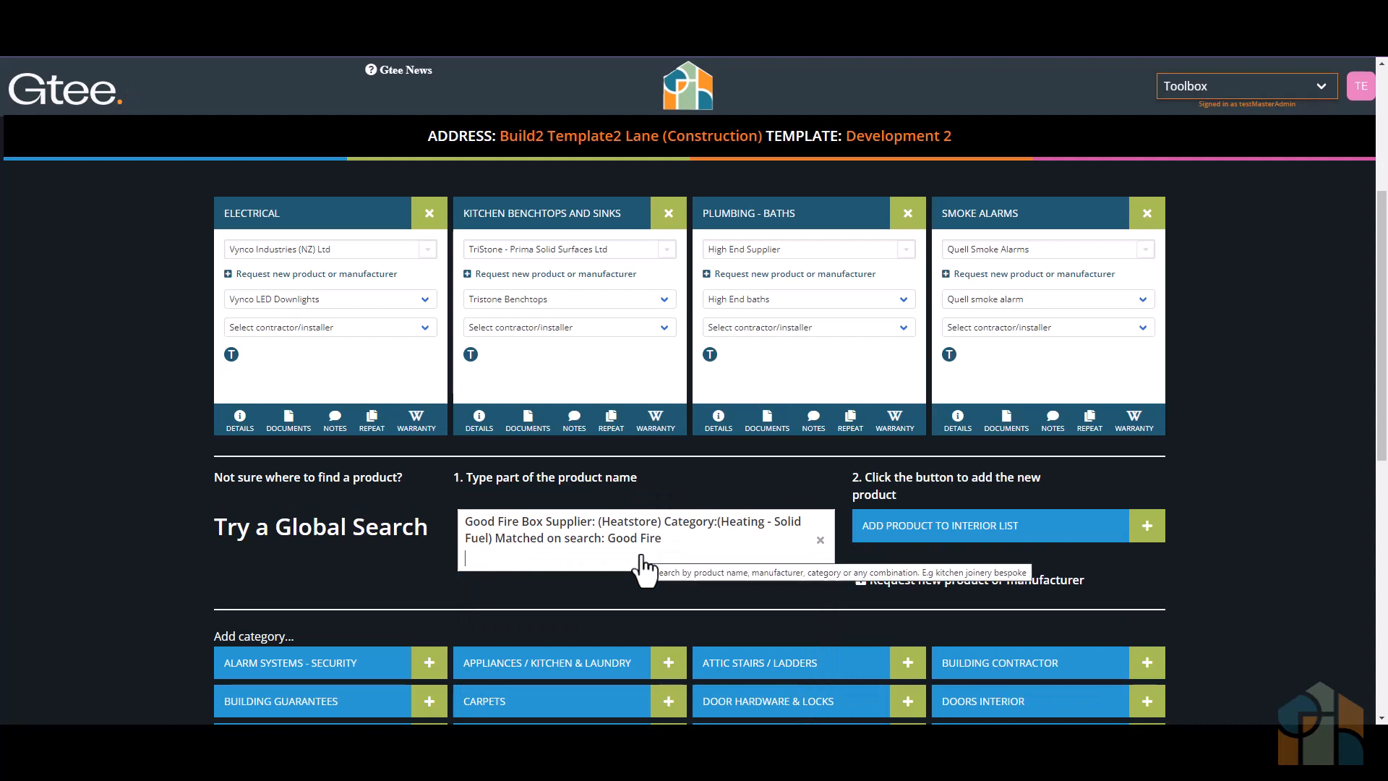
{"action": "left_click", "coordinate": [938, 531]}
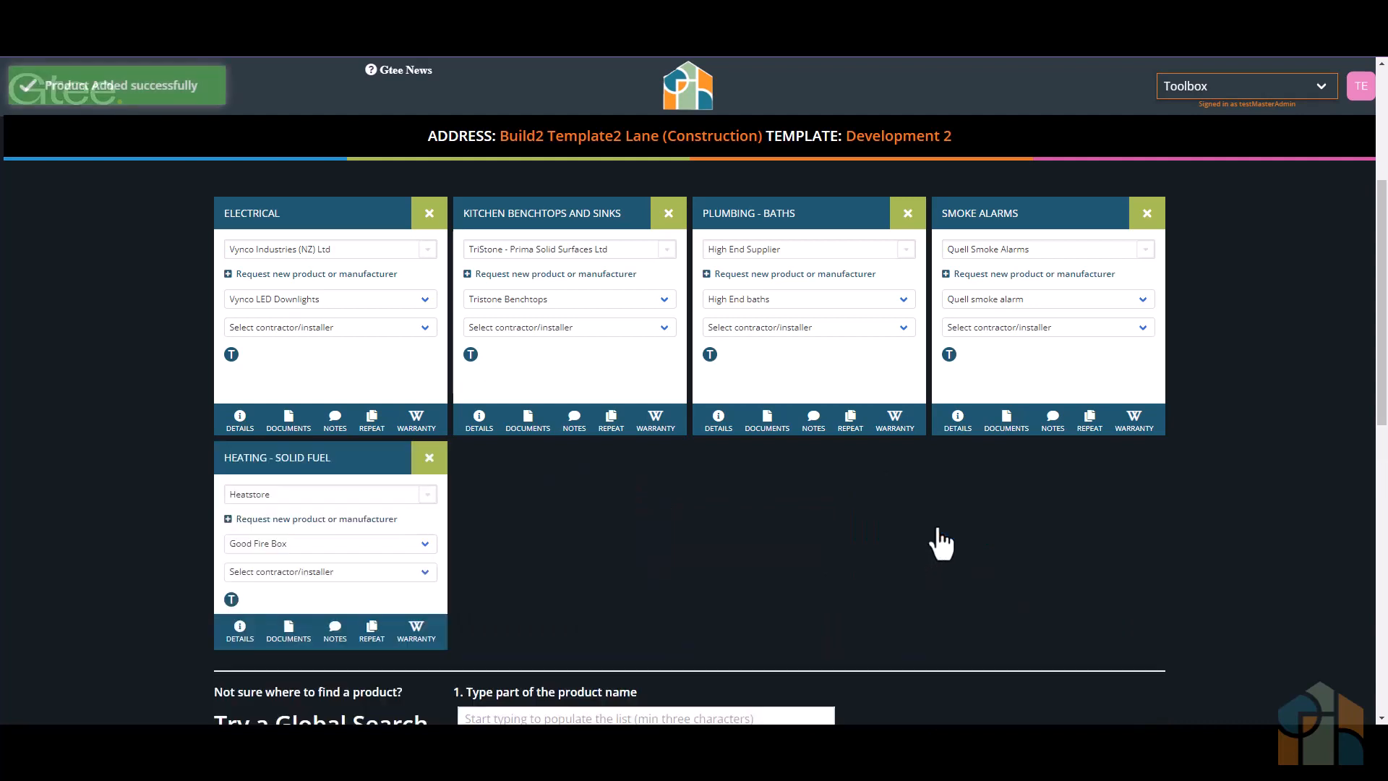
{"action": "left_click", "coordinate": [288, 619]}
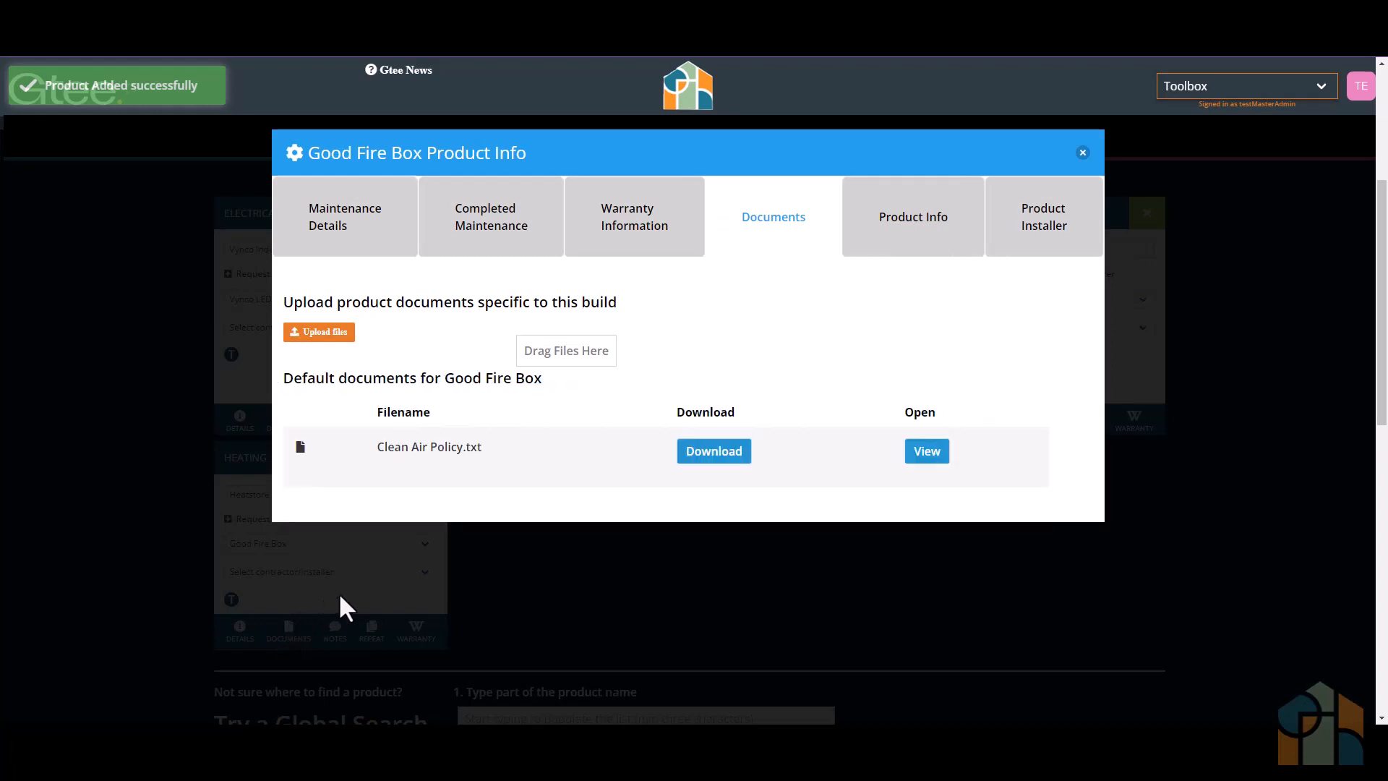
{"action": "left_click", "coordinate": [1083, 152]}
- Add Good Heat Pump from Heat a Room Limited, found by searching for "Good", to Build2's interior products
{"action": "scroll", "coordinate": [580, 610], "scroll_direction": "down", "scroll_amount": 1}
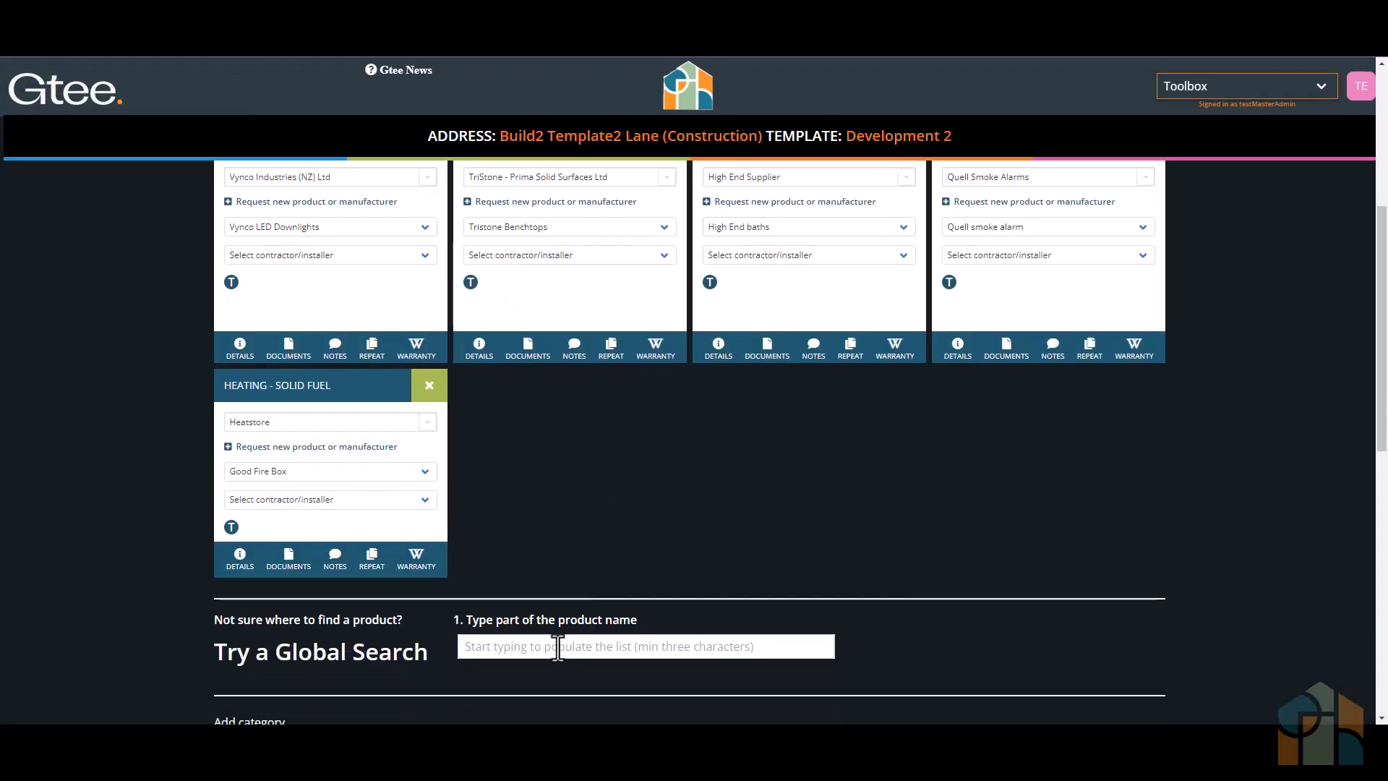
{"action": "left_click", "coordinate": [557, 647]}
{"action": "type", "text": "Goo"}
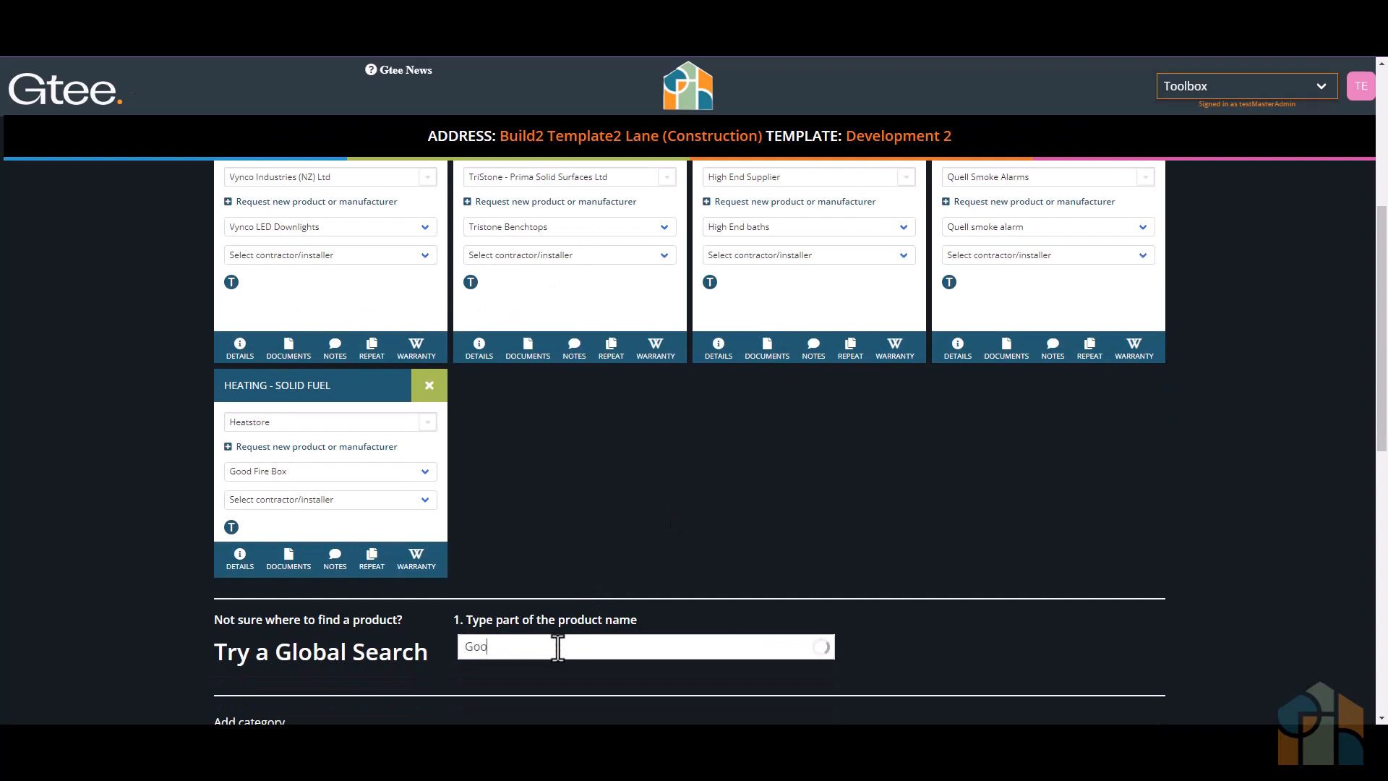
{"action": "type", "text": "d"}
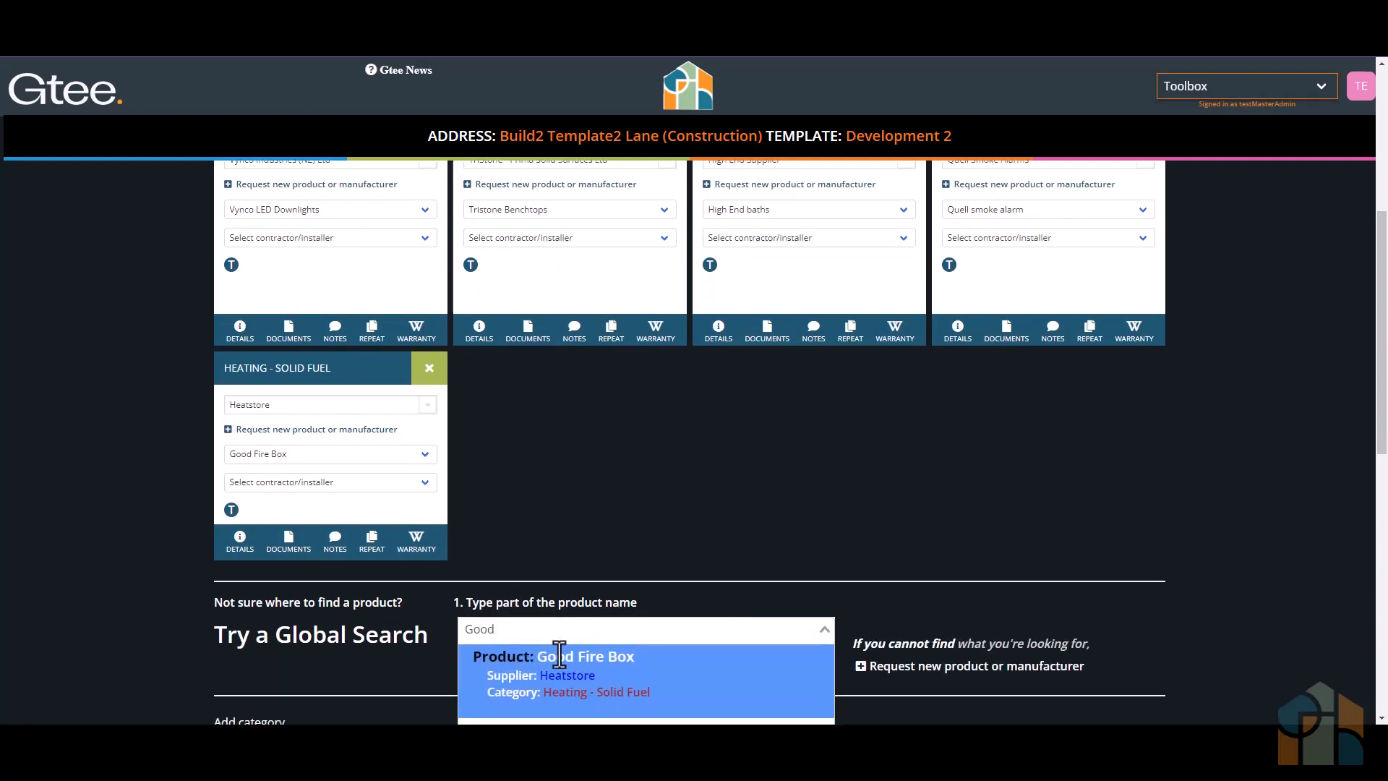
{"action": "scroll", "coordinate": [564, 665], "scroll_direction": "down", "scroll_amount": 1}
{"action": "left_click", "coordinate": [576, 690]}
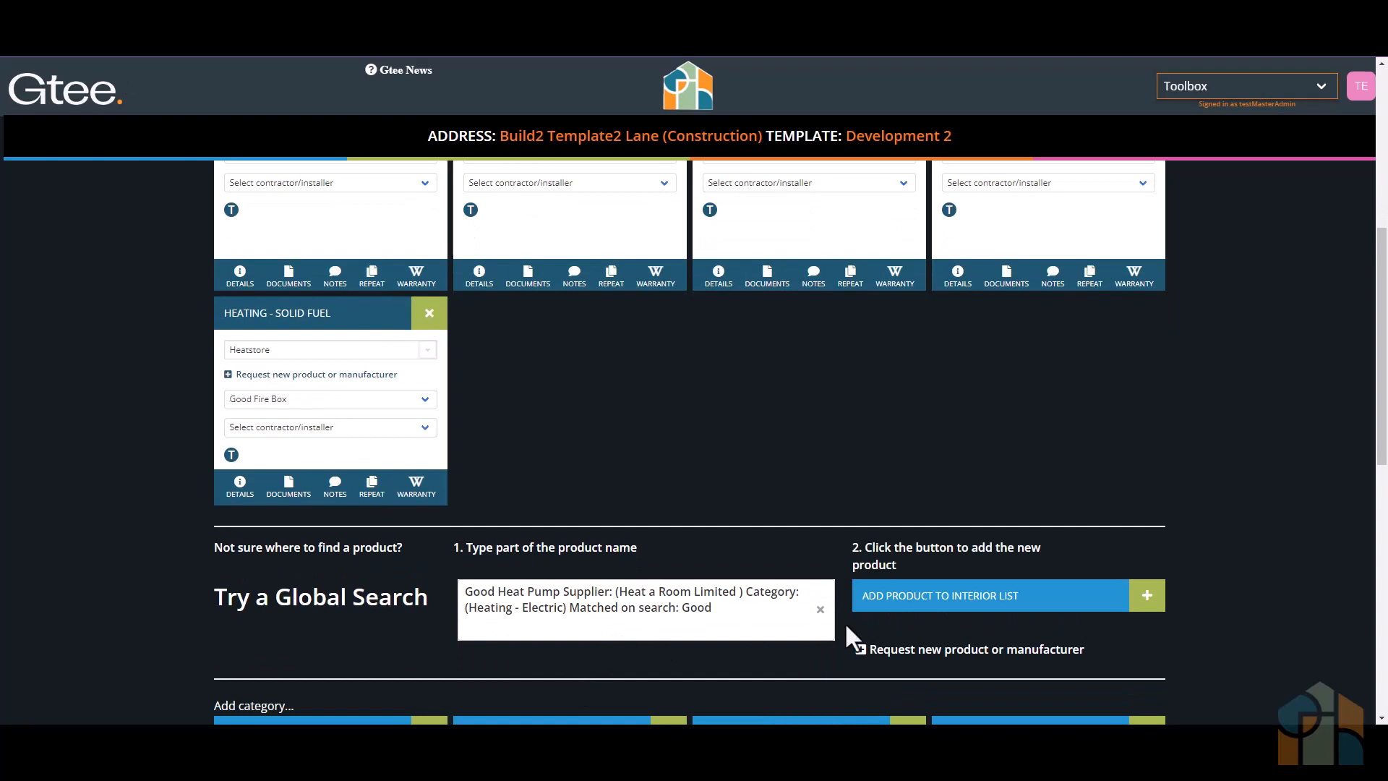
{"action": "left_click", "coordinate": [918, 601]}
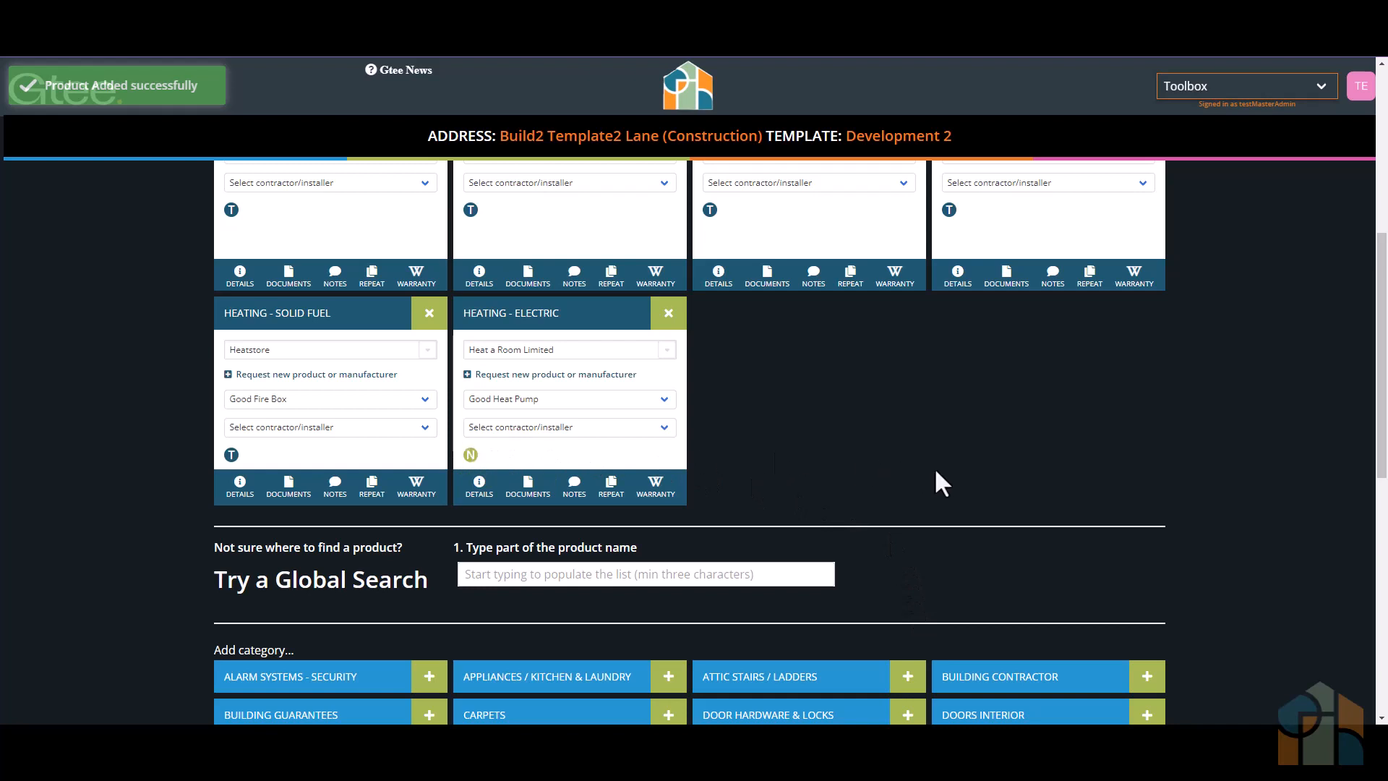
- Hide Pool and Spa Fencing Regulations.txt in the Council Docs category from Build2's owner
{"action": "scroll", "coordinate": [934, 468], "scroll_direction": "up", "scroll_amount": 3}
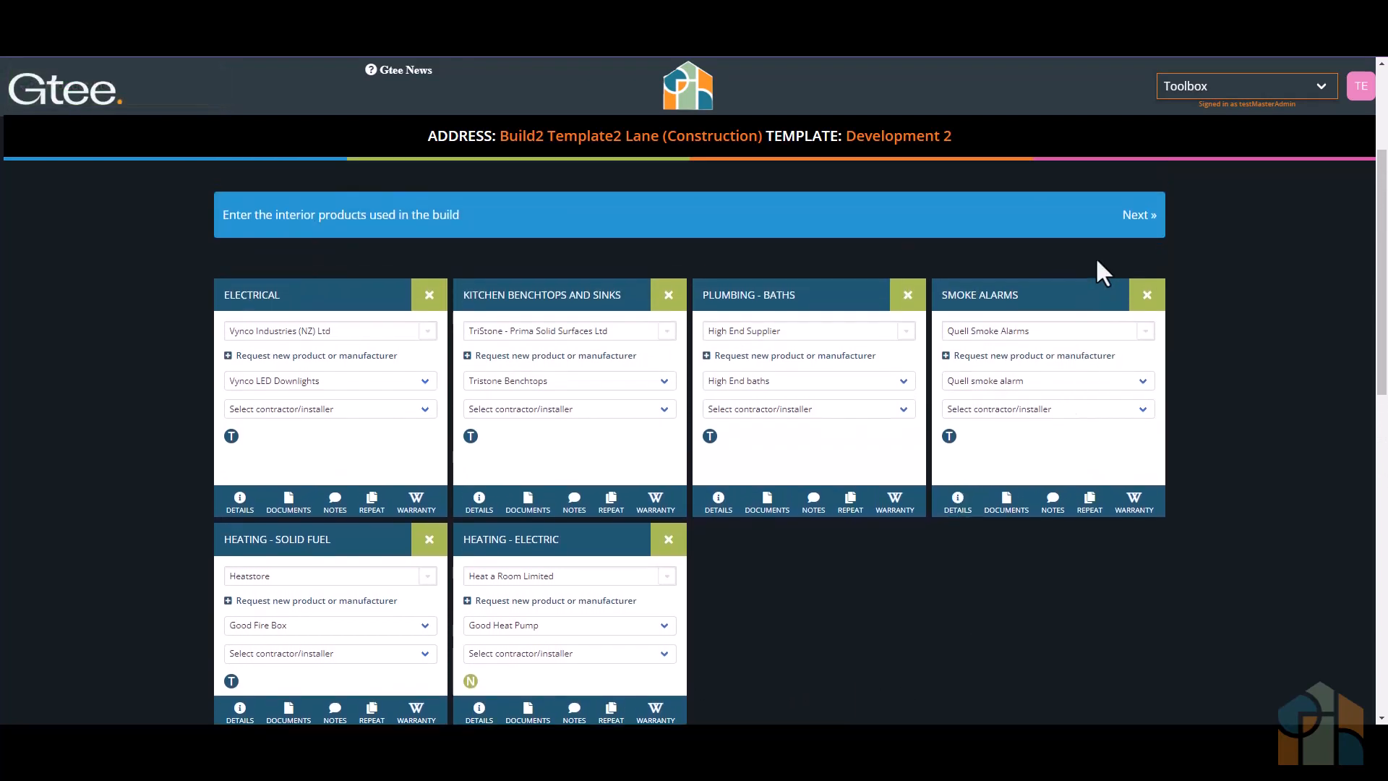
{"action": "scroll", "coordinate": [1095, 275], "scroll_direction": "up", "scroll_amount": 3}
{"action": "left_click", "coordinate": [1138, 419]}
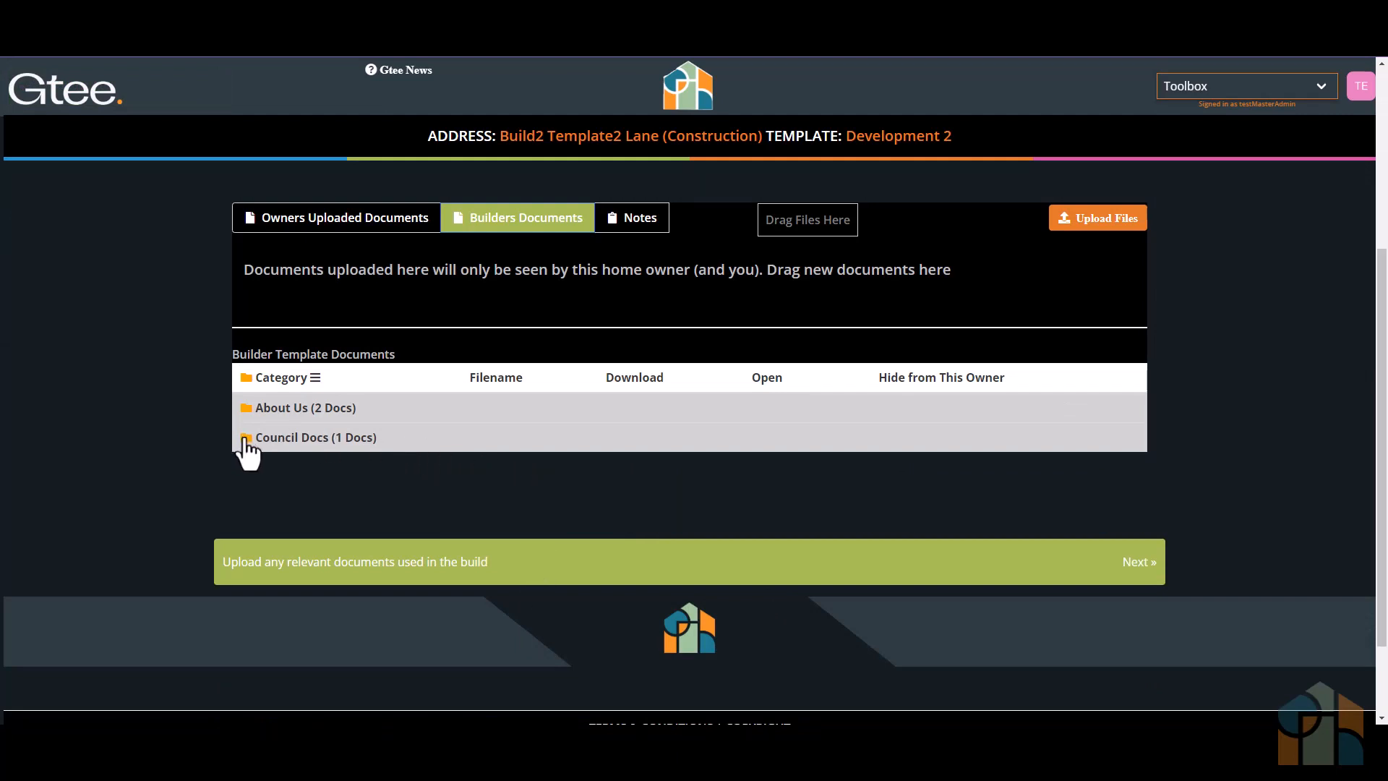
{"action": "left_click", "coordinate": [246, 439]}
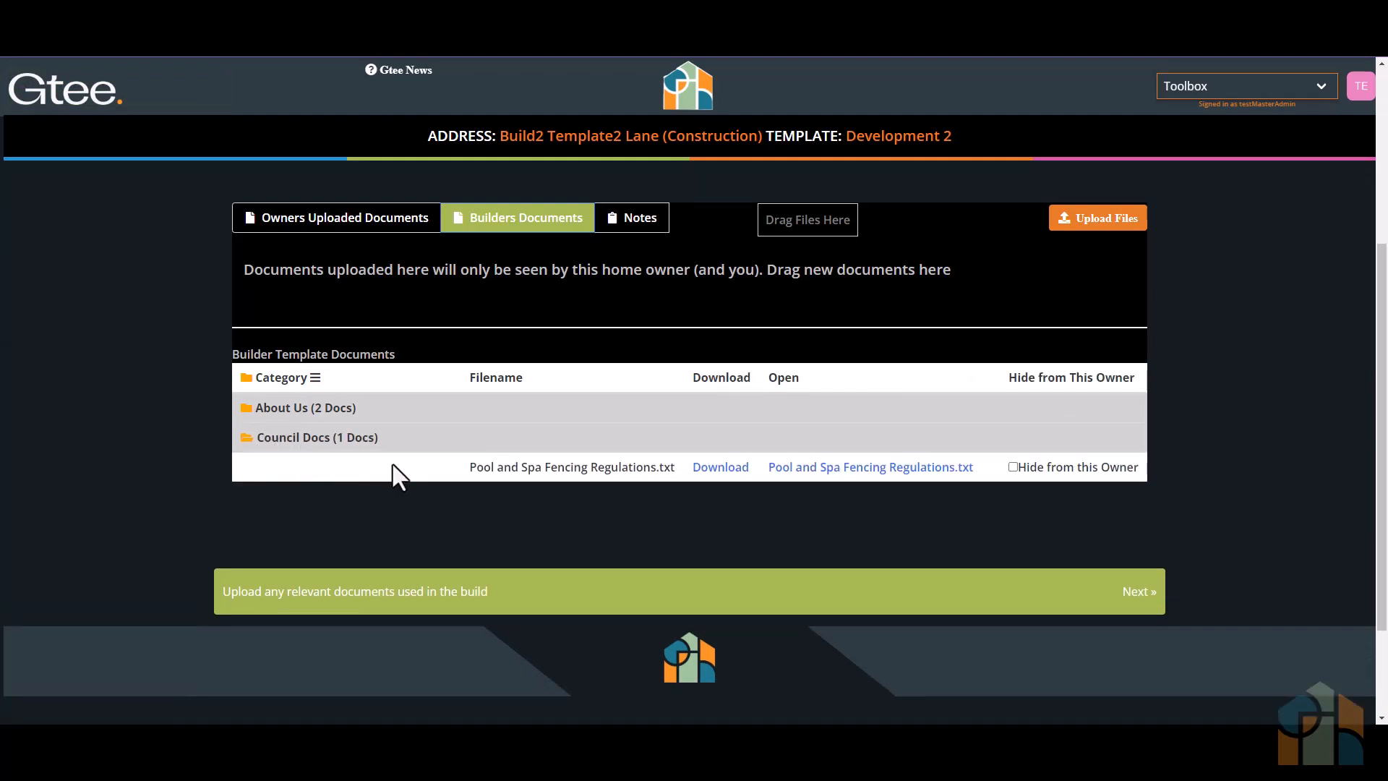
{"action": "left_click", "coordinate": [1013, 467]}
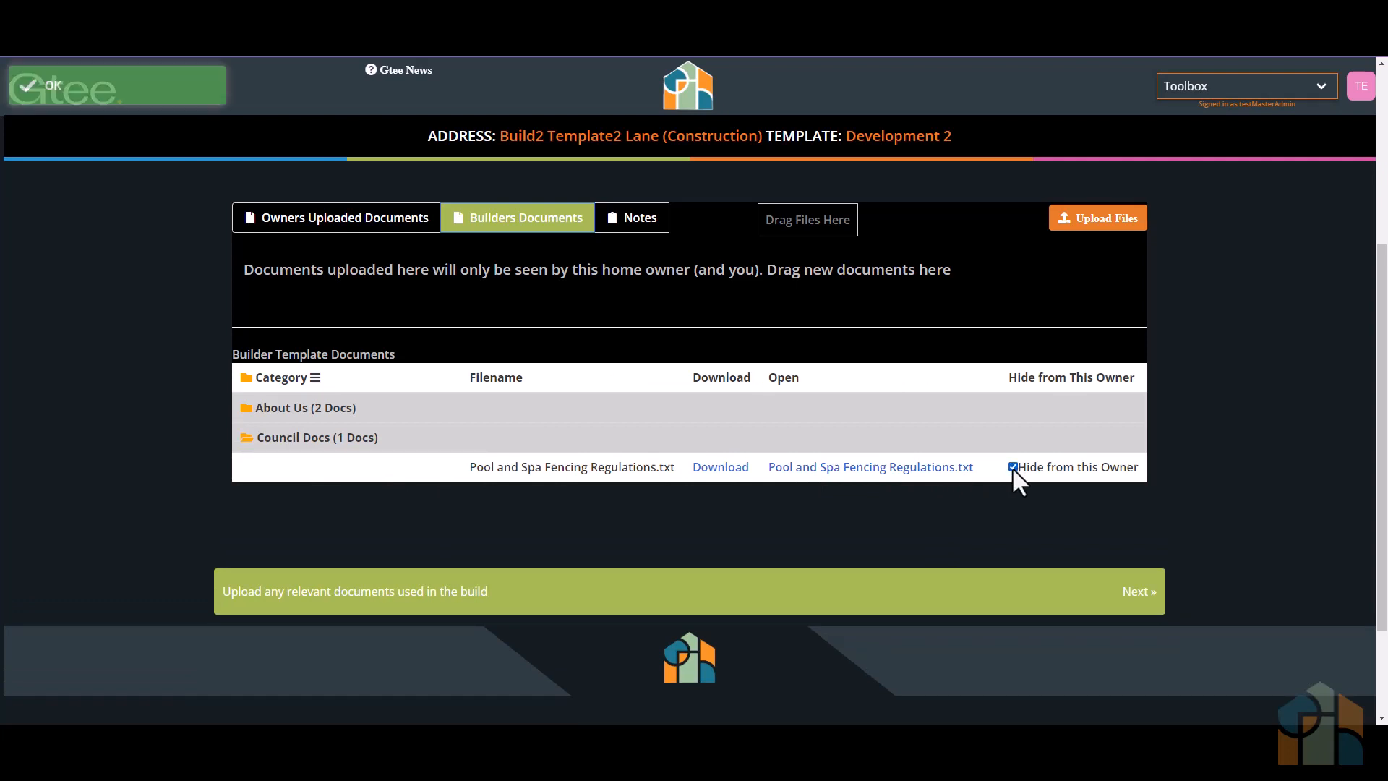
{"action": "left_click", "coordinate": [1140, 591]}
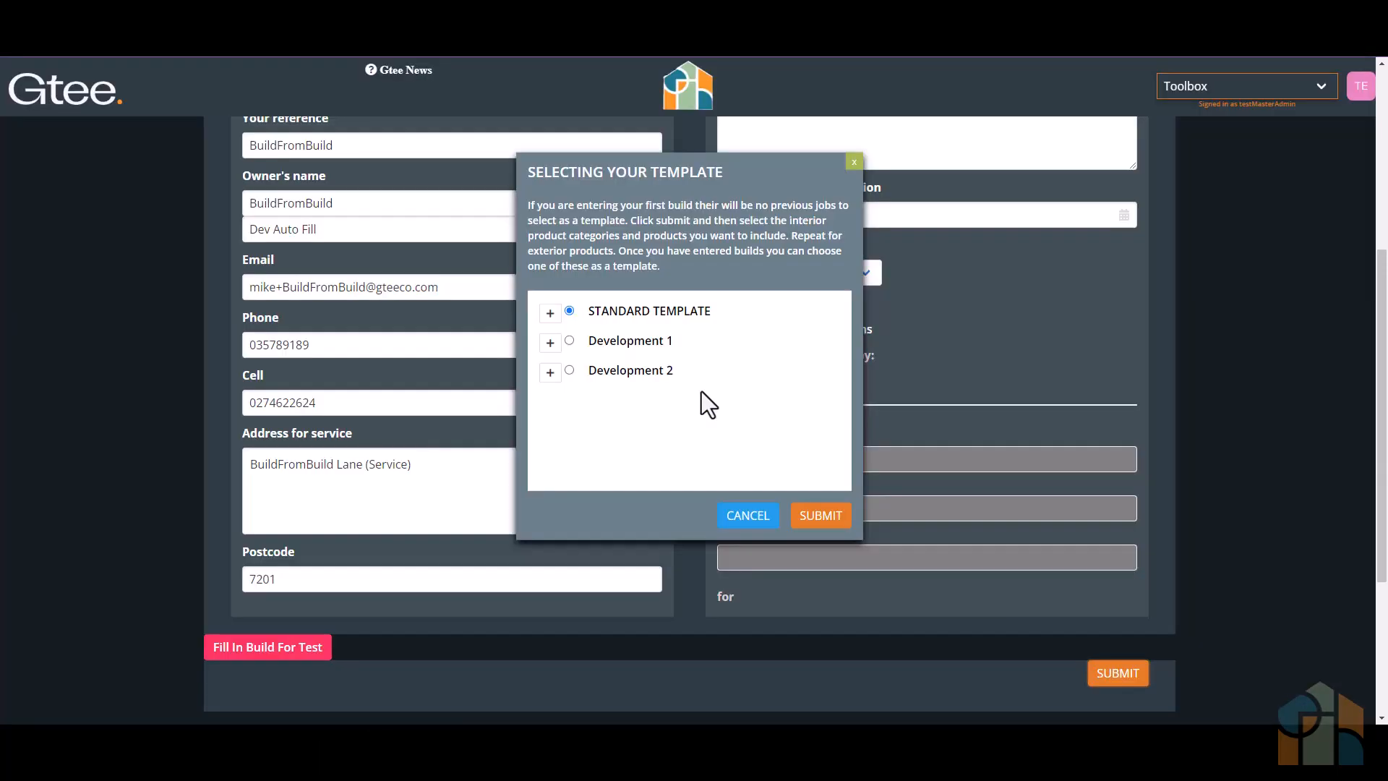
- Create the BuildFromBuild build using the existing Build2 build under Development 2 as its template
{"action": "left_click", "coordinate": [551, 373]}
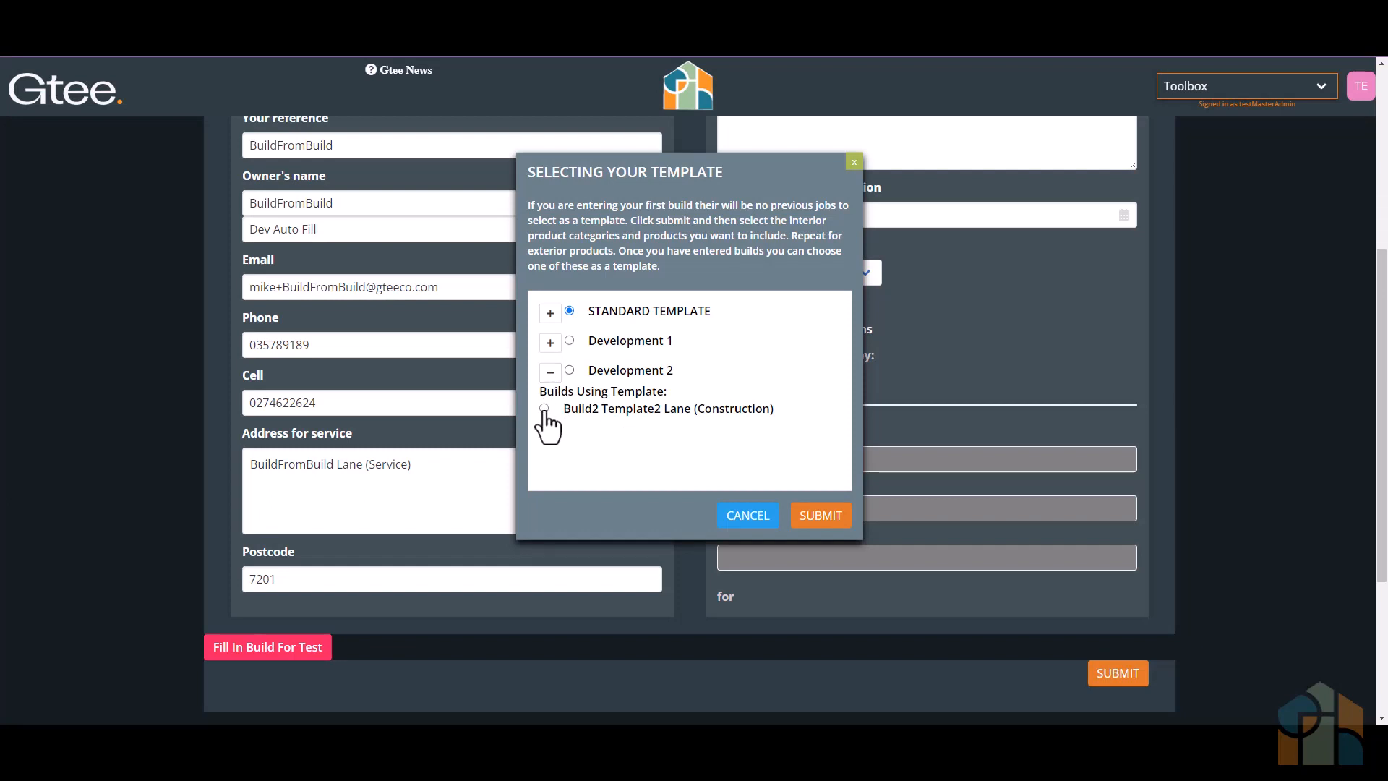
{"action": "left_click", "coordinate": [544, 409]}
{"action": "left_click", "coordinate": [816, 517]}
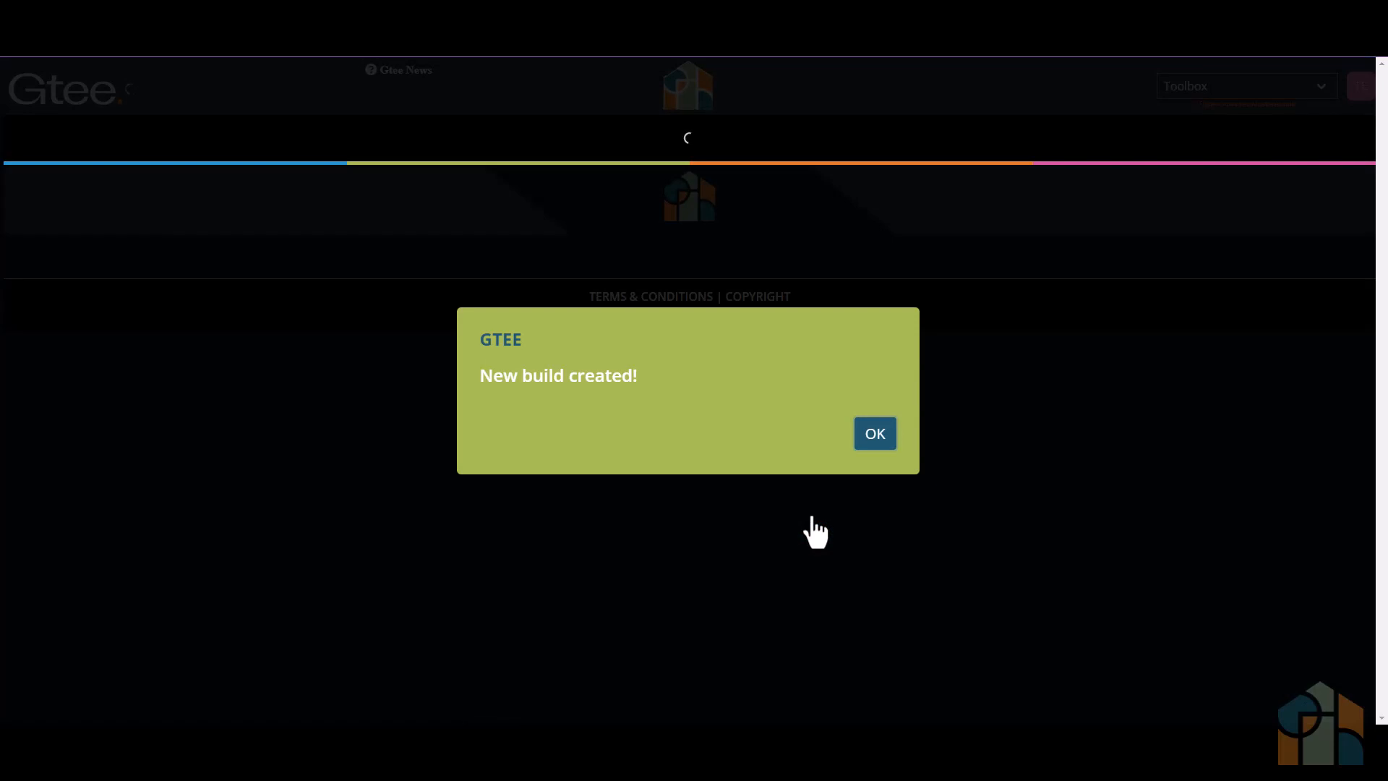
{"action": "left_click", "coordinate": [871, 440]}
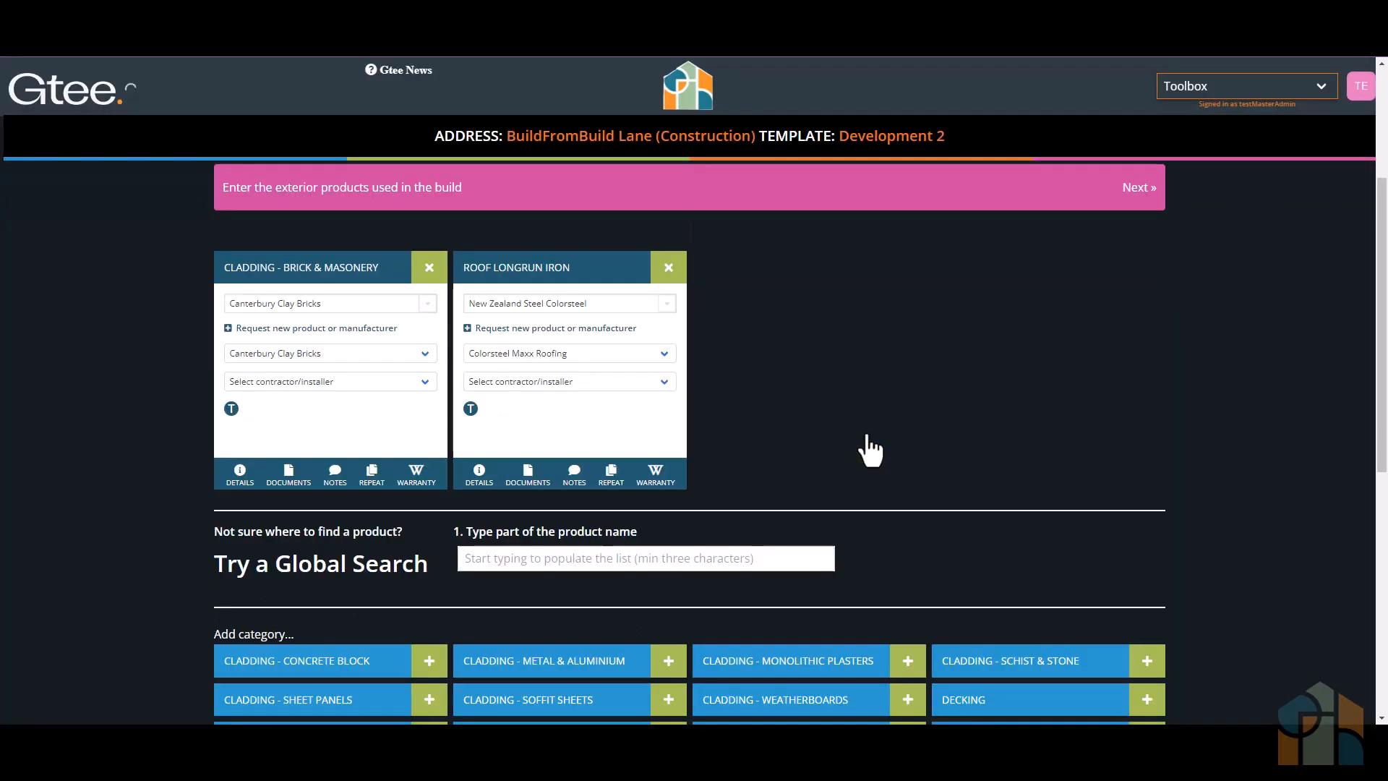
- Check BuildFromBuild's interior products, especially both heating categories, and its builder documents including the Council Docs category
{"action": "left_click", "coordinate": [1139, 189]}
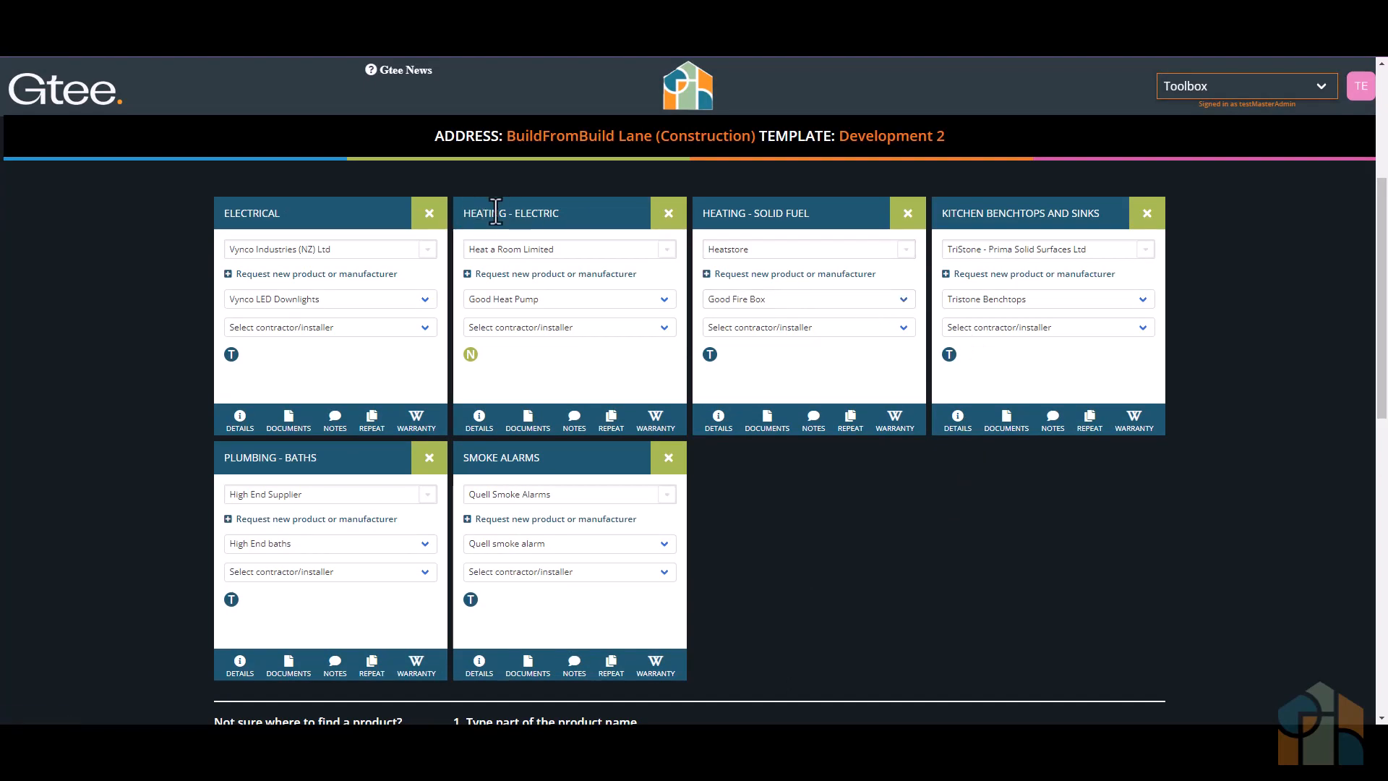
{"action": "left_click_drag", "start_coordinate": [465, 213], "coordinate": [567, 213]}
{"action": "triple_click", "coordinate": [722, 213]}
{"action": "scroll", "coordinate": [815, 242], "scroll_direction": "up", "scroll_amount": 3}
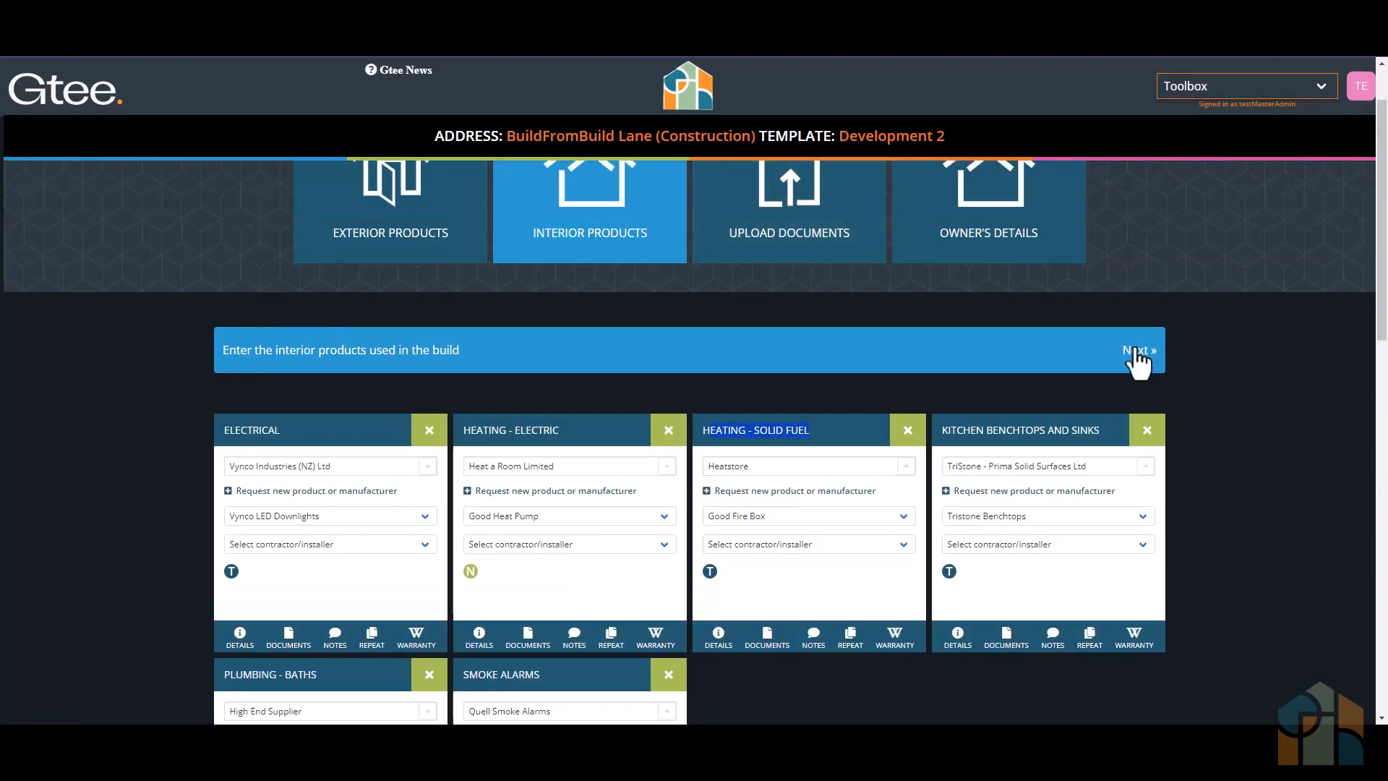
{"action": "left_click", "coordinate": [1137, 352]}
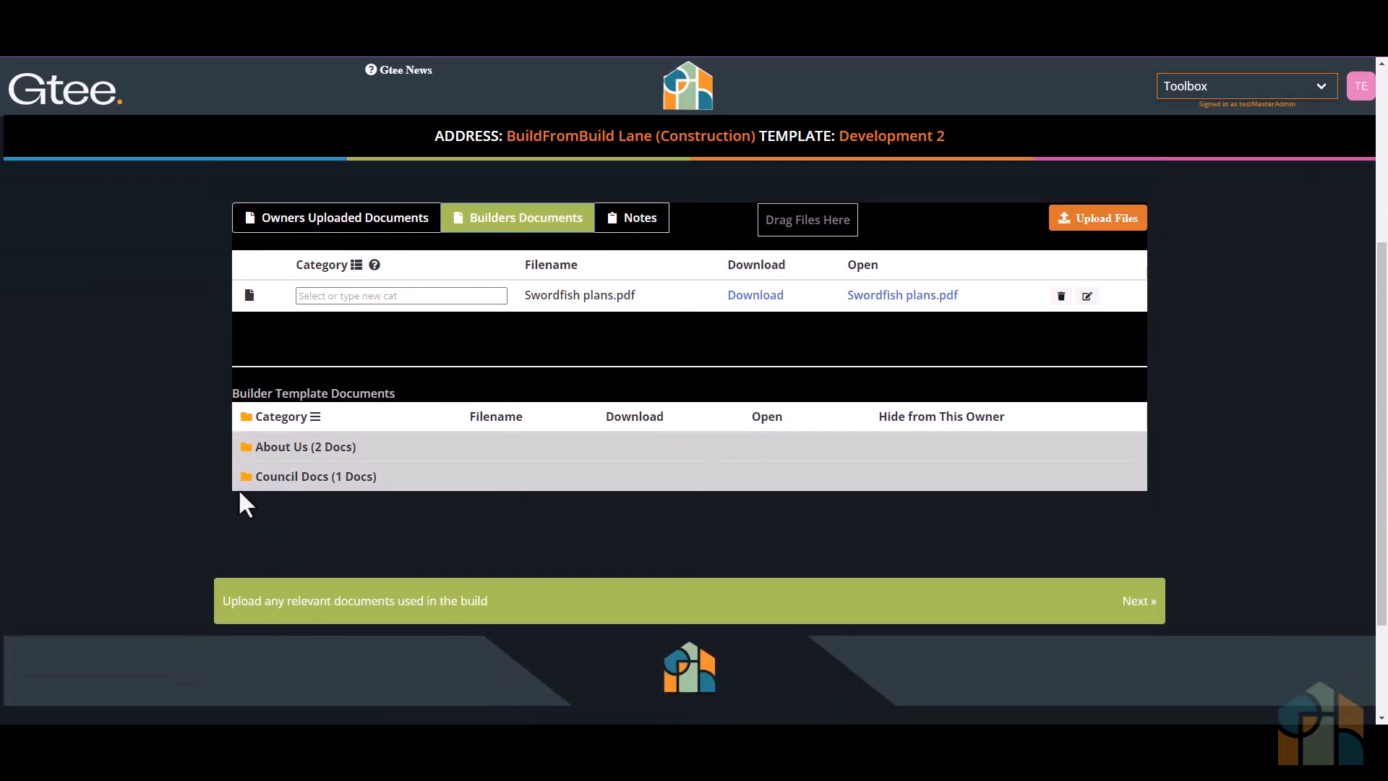
{"action": "left_click", "coordinate": [247, 480]}
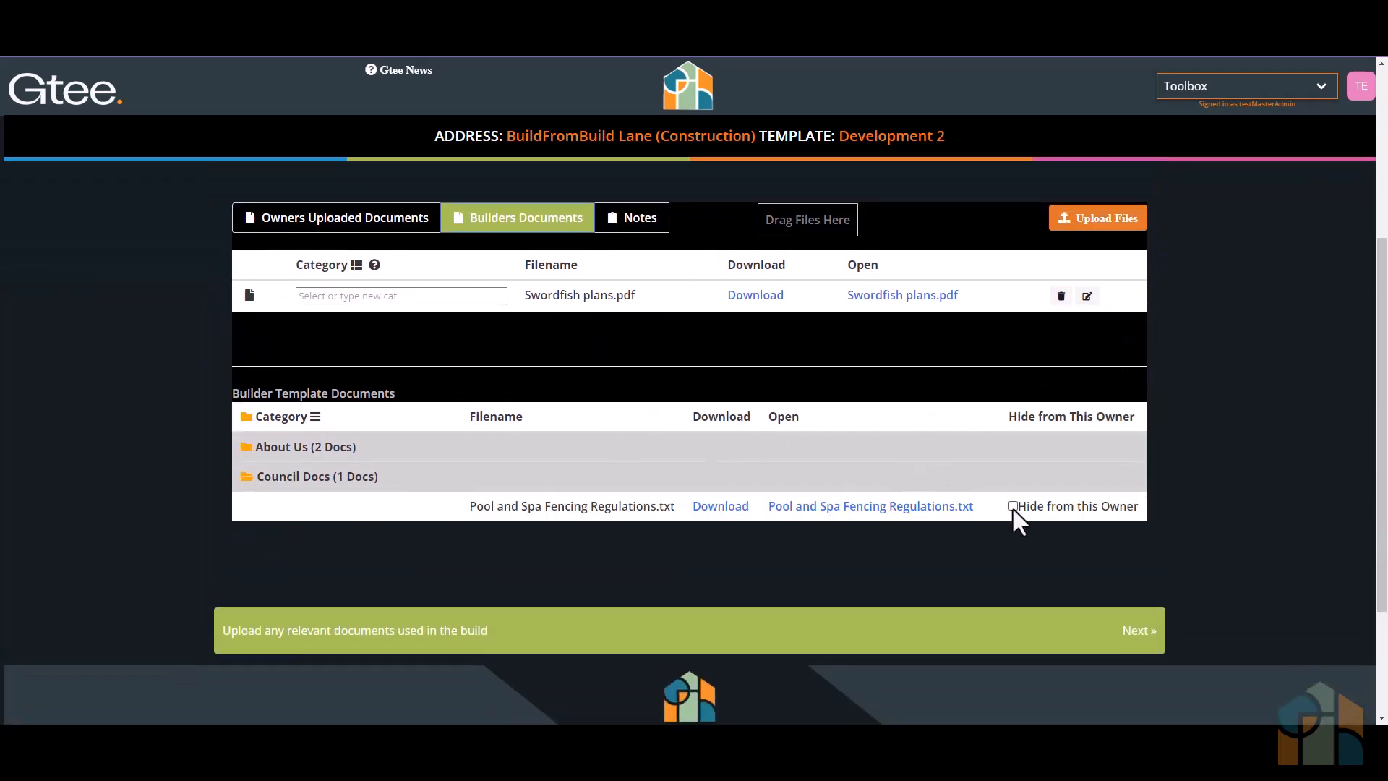